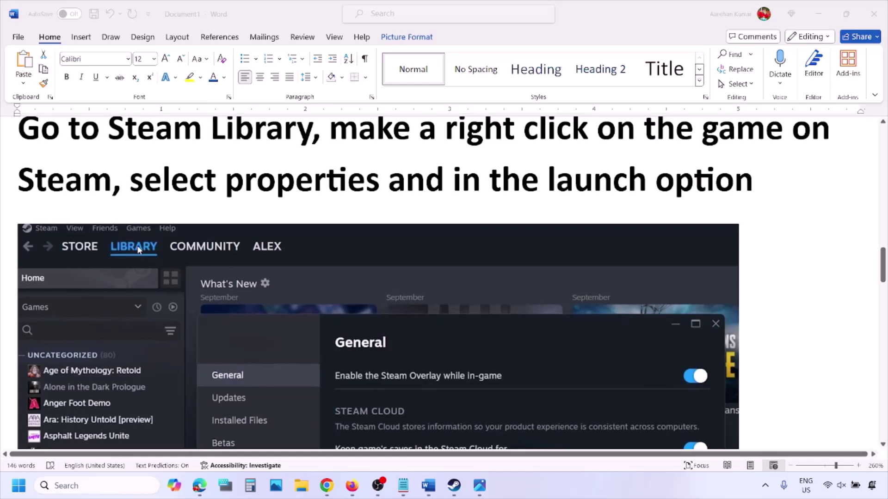
Highlight the instructions about opening the game's Steam properties, and examine the launch options in the first picture below.
{"action": "left_click", "coordinate": [336, 136]}
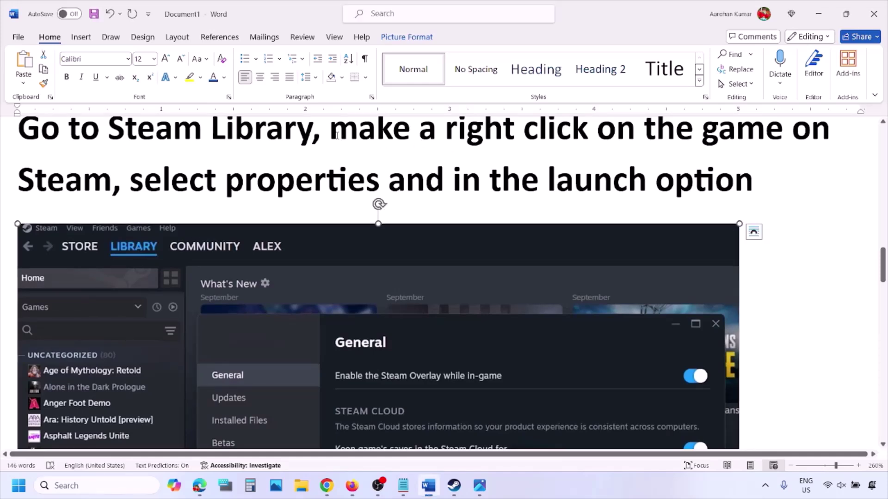
{"action": "left_click_drag", "start_coordinate": [334, 134], "coordinate": [792, 135]}
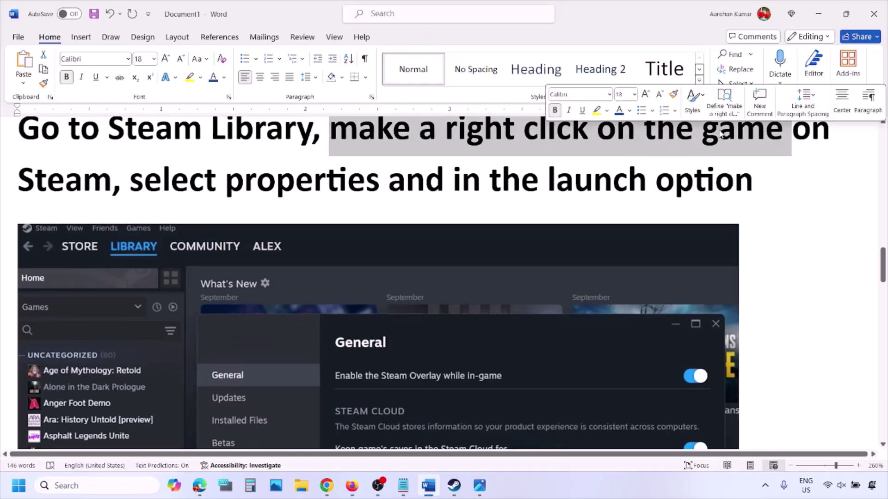
{"action": "left_click_drag", "start_coordinate": [131, 181], "coordinate": [387, 182]}
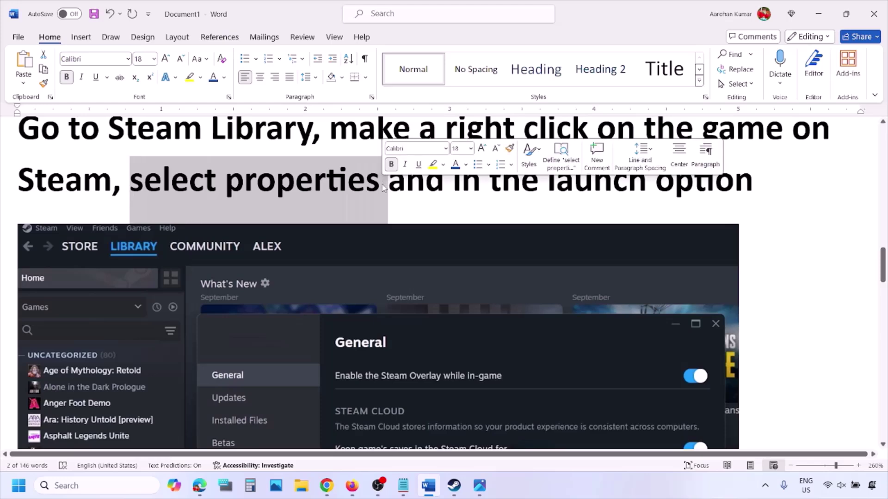
{"action": "scroll", "coordinate": [382, 185], "scroll_direction": "down", "scroll_amount": 5}
{"action": "scroll", "coordinate": [381, 185], "scroll_direction": "up", "scroll_amount": 3}
{"action": "right_click", "coordinate": [383, 154]}
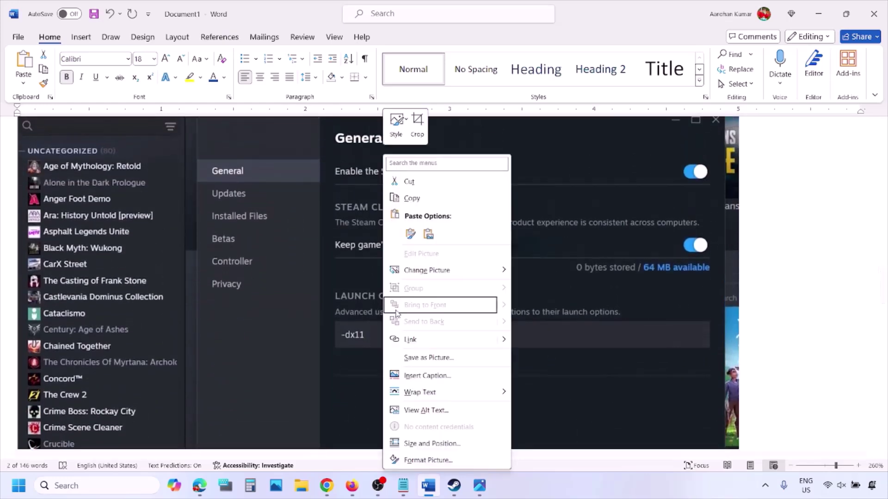
{"action": "left_click", "coordinate": [352, 340]}
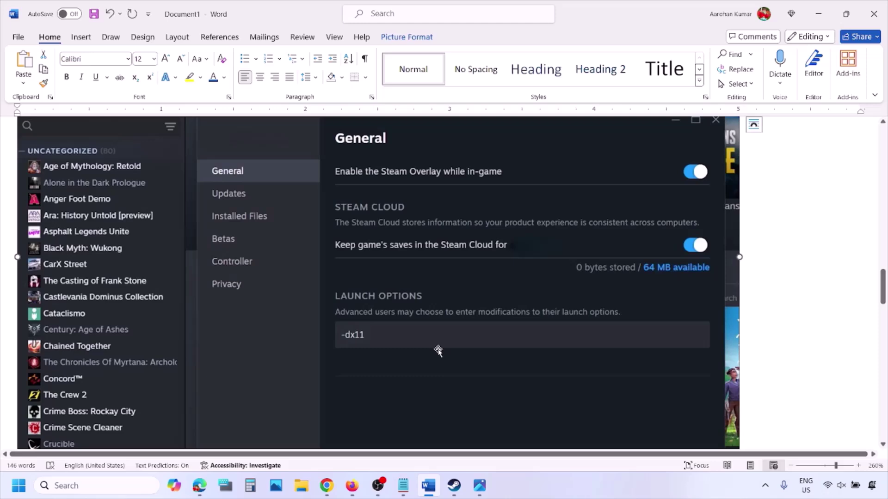
Examine the launch options in the next pictures of the Word document, -d3d11 and -dx12.
{"action": "scroll", "coordinate": [438, 351], "scroll_direction": "down", "scroll_amount": 10}
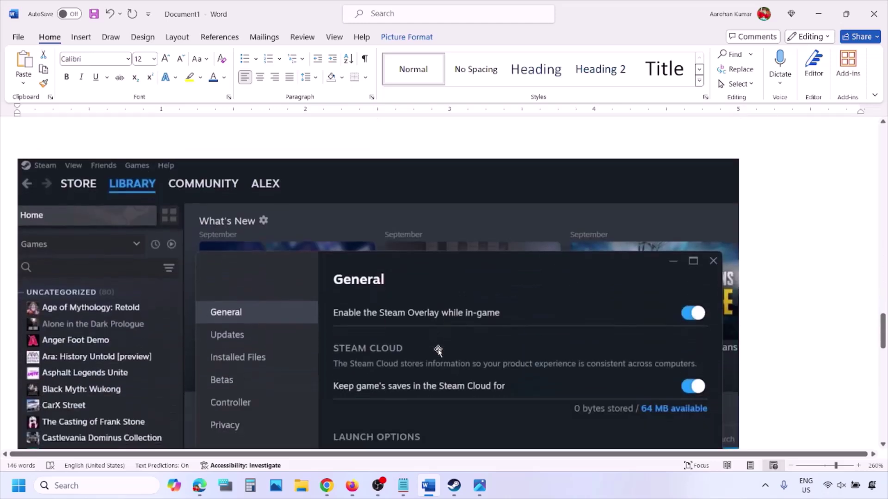
{"action": "scroll", "coordinate": [438, 351], "scroll_direction": "down", "scroll_amount": 5}
{"action": "scroll", "coordinate": [389, 264], "scroll_direction": "up", "scroll_amount": 1}
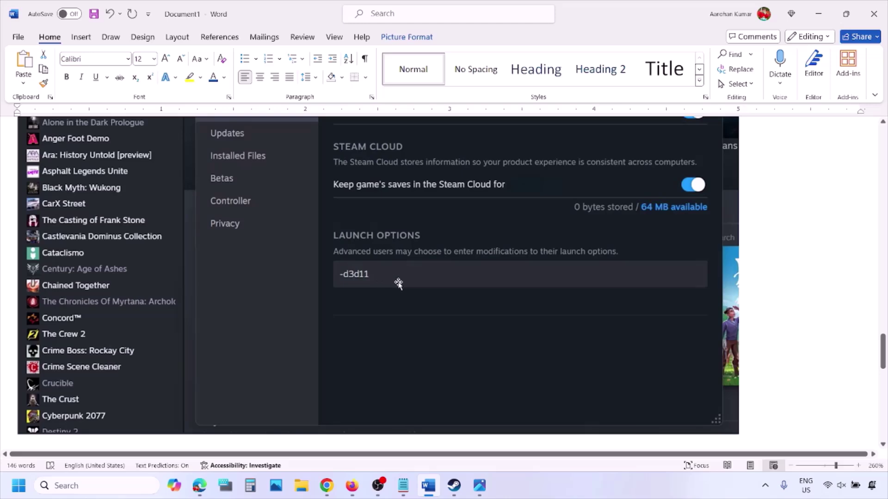
{"action": "scroll", "coordinate": [398, 283], "scroll_direction": "down", "scroll_amount": 10}
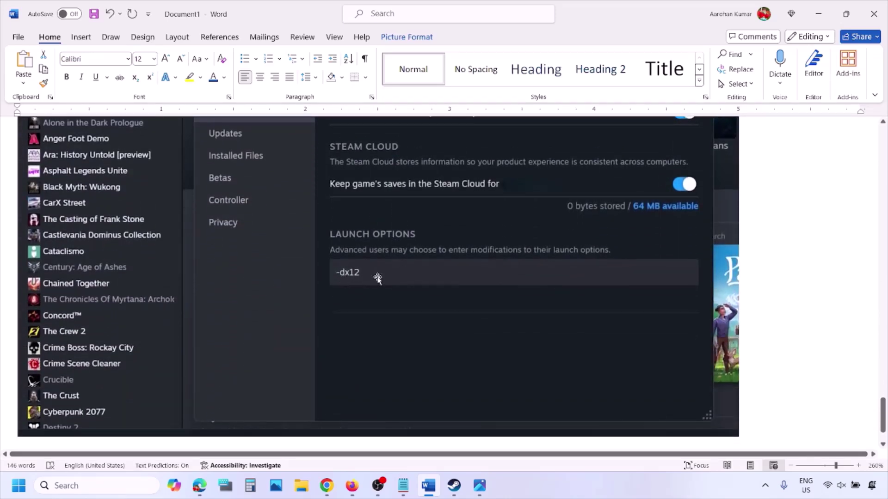
Switch to the Steam library and bring up the Windows power options that include Restart.
{"action": "key", "text": "alt+Tab"}
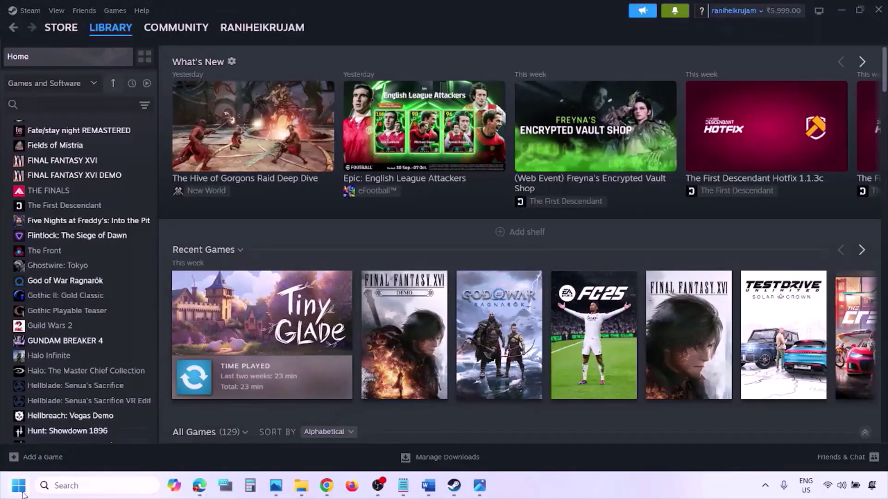
{"action": "key", "text": "super"}
{"action": "left_click", "coordinate": [336, 446]}
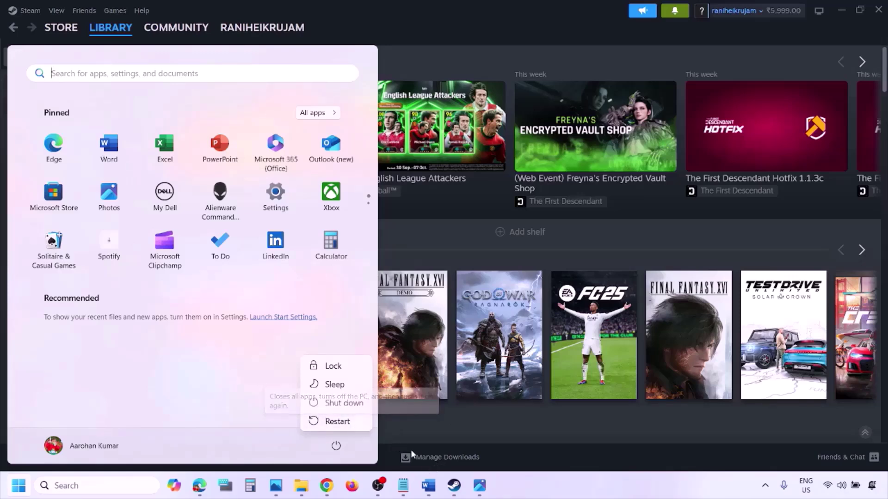
Switch to the Word document and highlight the Step 2 instruction to run the game as an administrator from its installation folder.
{"action": "left_click", "coordinate": [429, 489]}
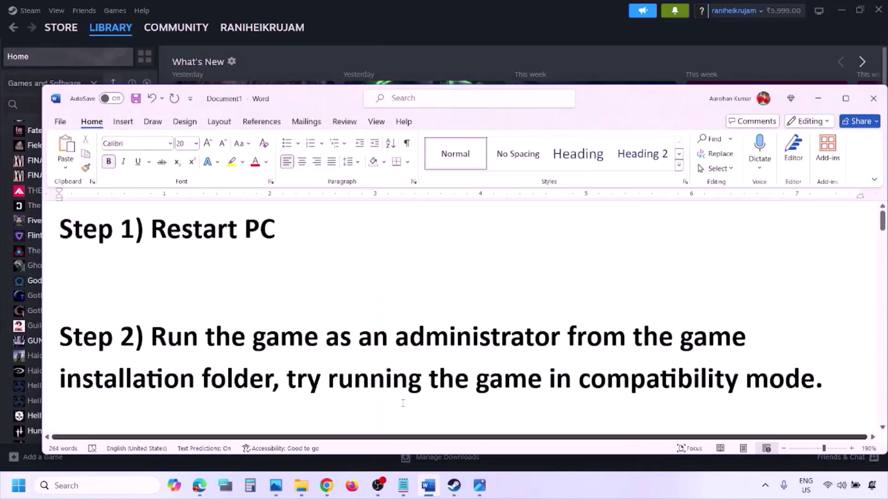
{"action": "left_click_drag", "start_coordinate": [154, 334], "coordinate": [673, 331]}
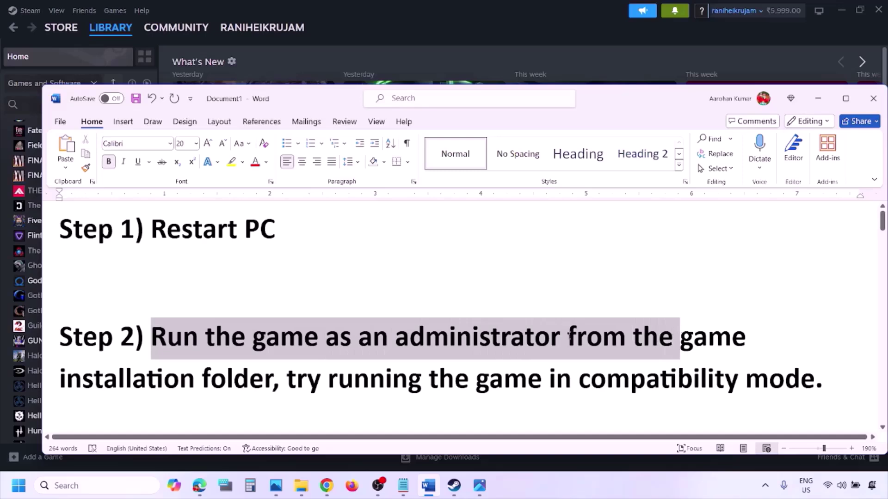
{"action": "left_click_drag", "start_coordinate": [569, 335], "coordinate": [278, 379]}
Switch to Photos and examine Browse local files in 1.png and the file's Properties option in 2.png.
{"action": "left_click", "coordinate": [562, 487]}
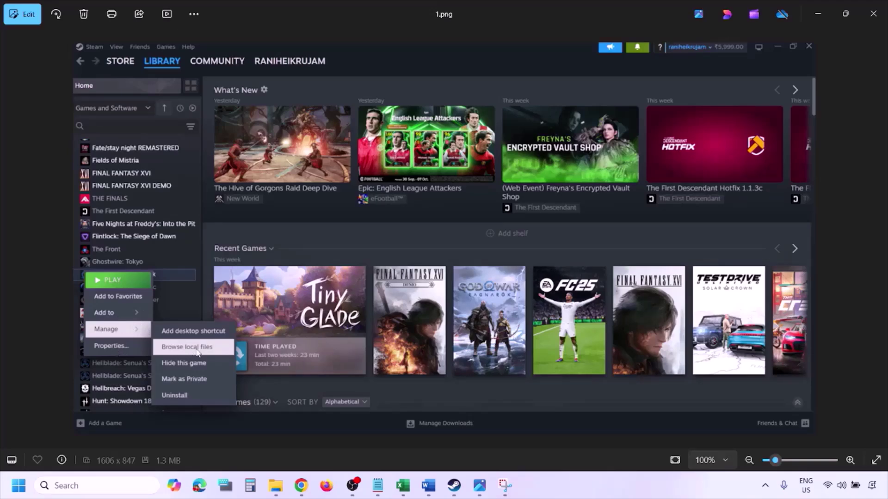
{"action": "scroll", "coordinate": [208, 347], "scroll_direction": "up", "scroll_amount": 2}
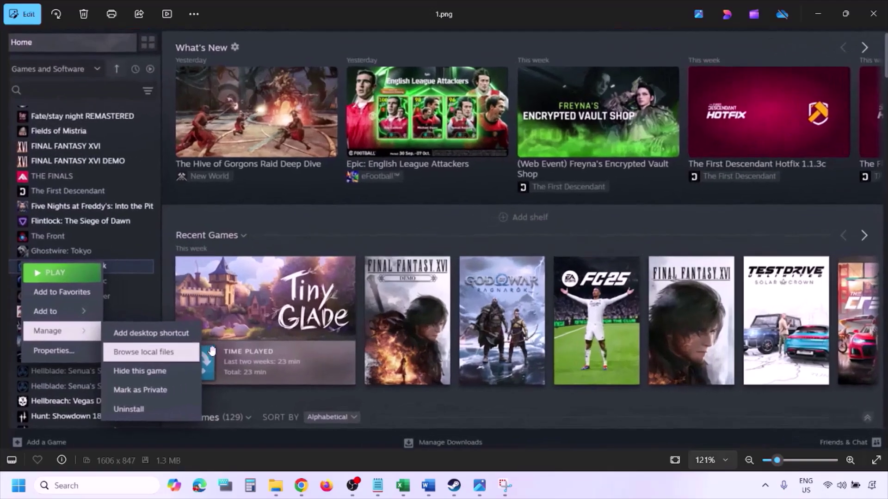
{"action": "scroll", "coordinate": [178, 358], "scroll_direction": "down", "scroll_amount": 2}
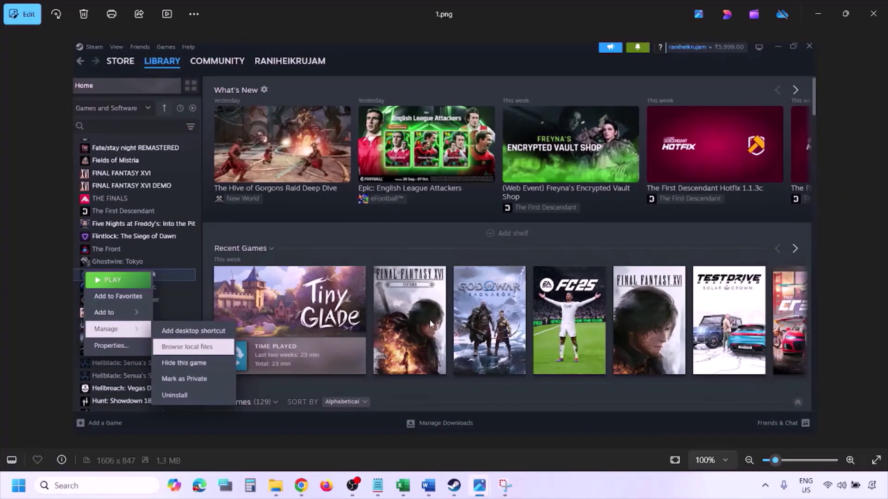
{"action": "key", "text": "Right"}
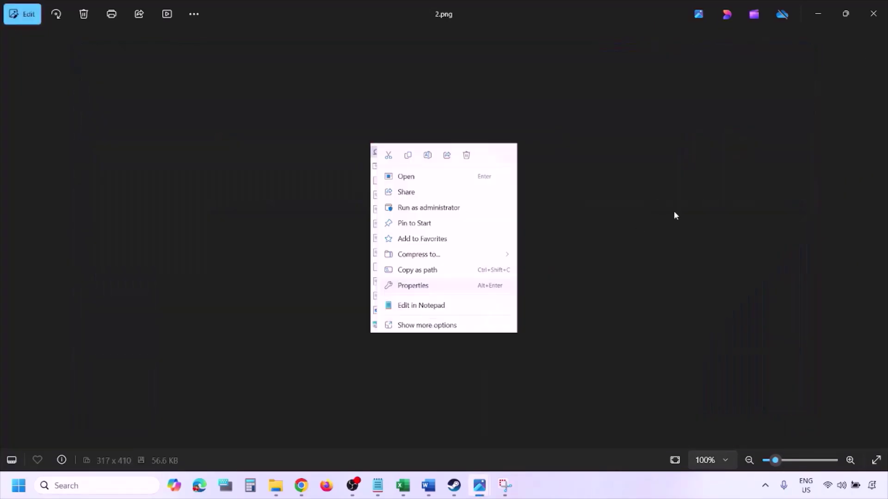
{"action": "scroll", "coordinate": [438, 280], "scroll_direction": "up", "scroll_amount": 7}
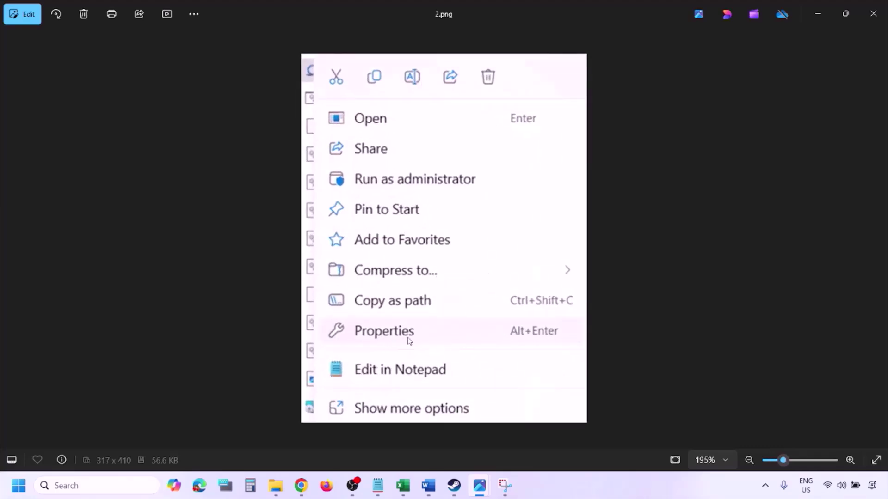
{"action": "scroll", "coordinate": [410, 341], "scroll_direction": "down", "scroll_amount": 7}
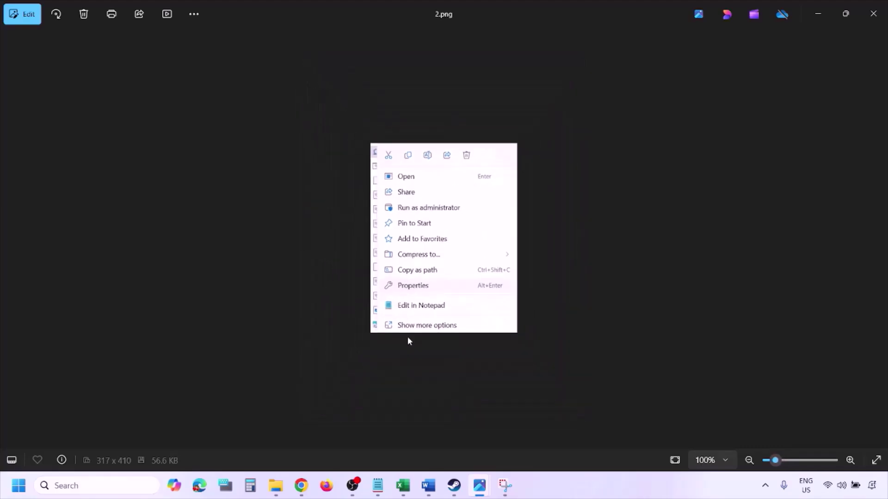
View 3.png and examine the "Run this program as an administrator" setting in the pictured compatibility settings.
{"action": "key", "text": "Right"}
{"action": "scroll", "coordinate": [264, 262], "scroll_direction": "up", "scroll_amount": 3}
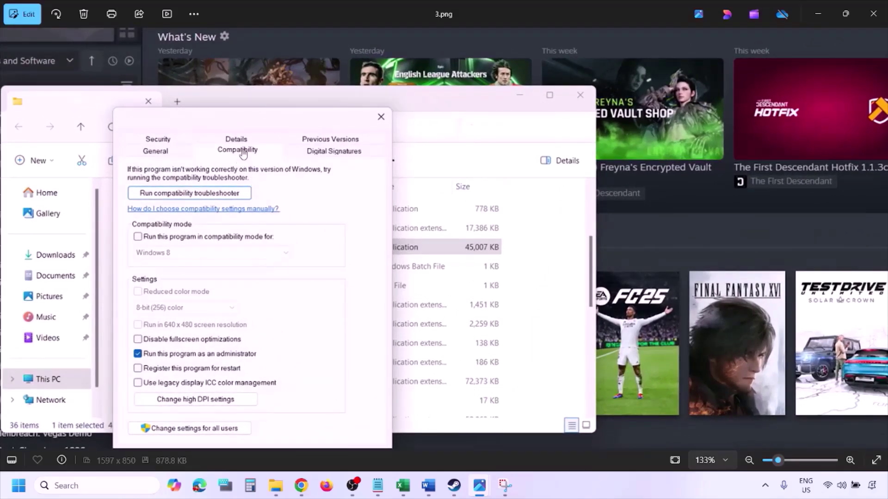
{"action": "left_click_drag", "start_coordinate": [196, 343], "coordinate": [187, 305]}
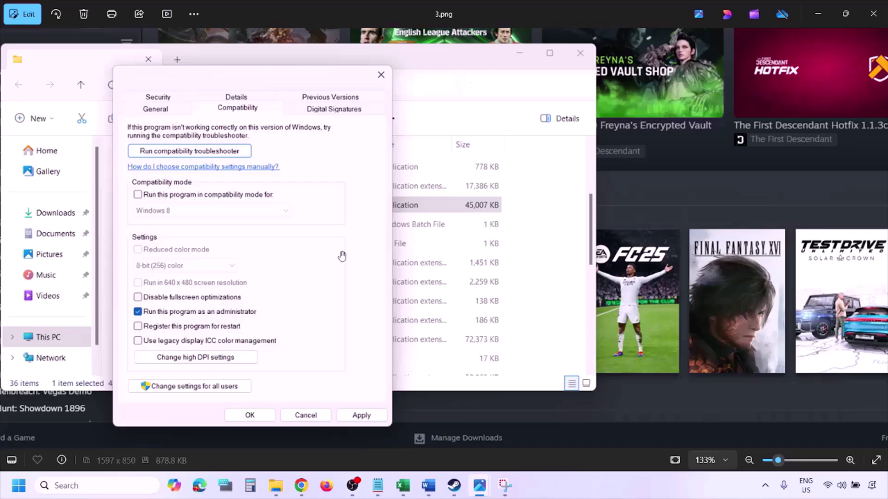
{"action": "scroll", "coordinate": [342, 255], "scroll_direction": "down", "scroll_amount": 2}
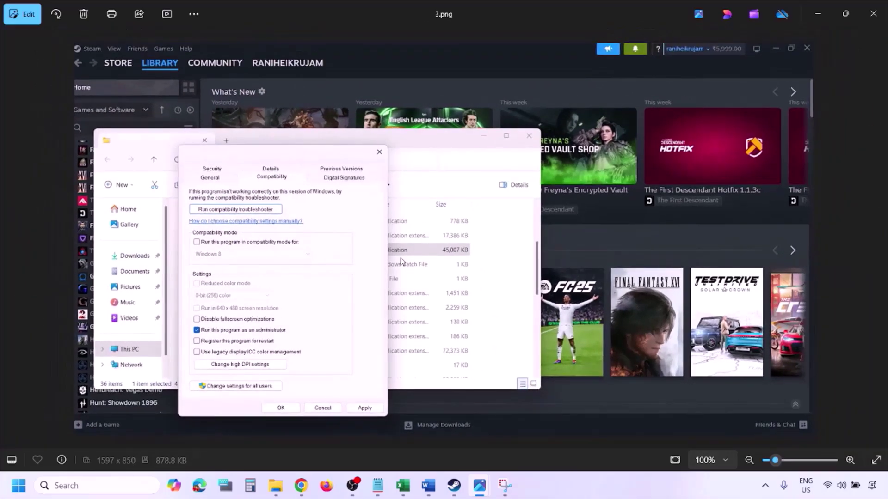
View 4.png and examine the compatibility mode setting for Windows 8 and the dialog's confirmation options.
{"action": "key", "text": "Right"}
{"action": "scroll", "coordinate": [401, 261], "scroll_direction": "up", "scroll_amount": 3}
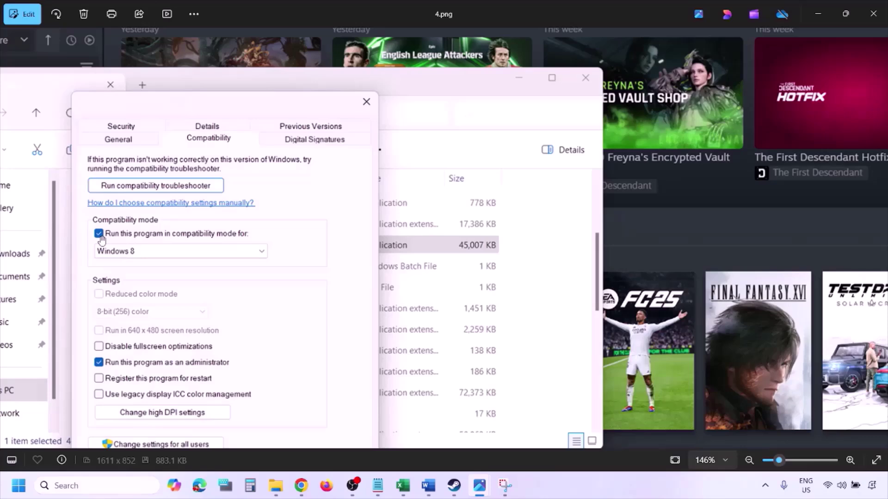
{"action": "left_click_drag", "start_coordinate": [118, 247], "coordinate": [124, 215]}
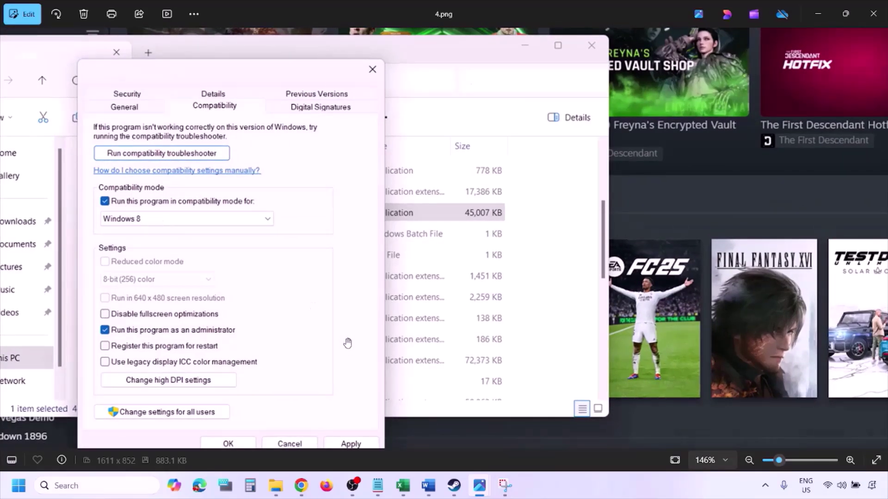
{"action": "left_click_drag", "start_coordinate": [340, 345], "coordinate": [345, 317]}
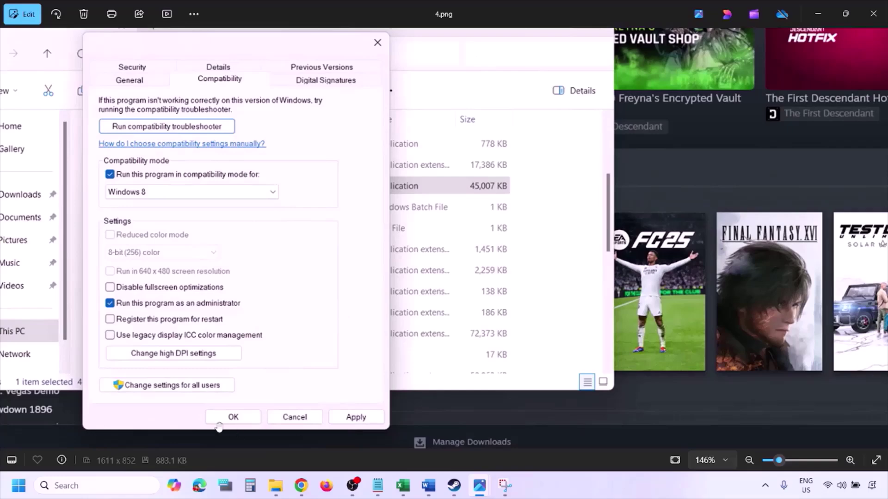
{"action": "scroll", "coordinate": [501, 320], "scroll_direction": "down", "scroll_amount": 3}
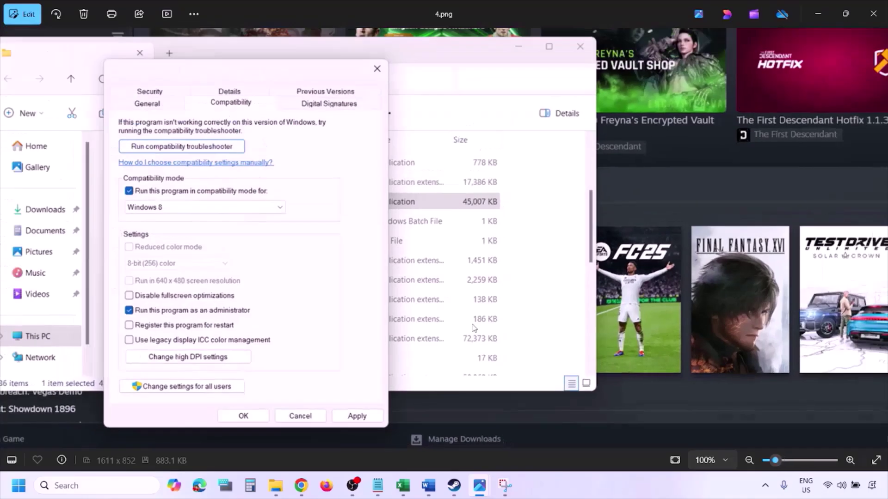
View 5.png and examine the list of Windows versions offered for compatibility mode.
{"action": "key", "text": "Right"}
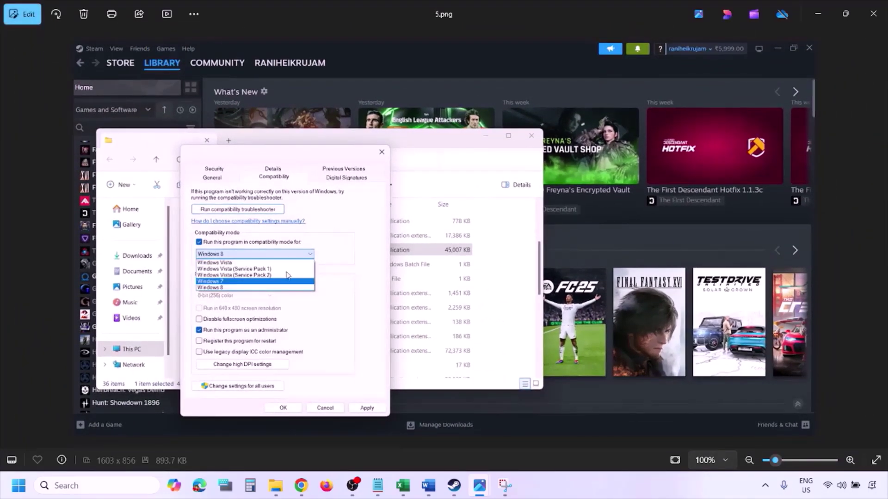
{"action": "scroll", "coordinate": [287, 276], "scroll_direction": "up", "scroll_amount": 3}
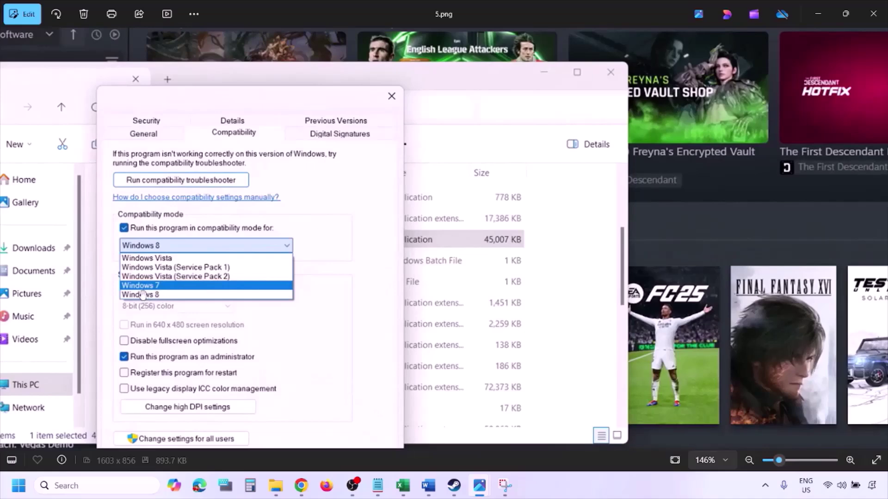
{"action": "scroll", "coordinate": [361, 273], "scroll_direction": "down", "scroll_amount": 3}
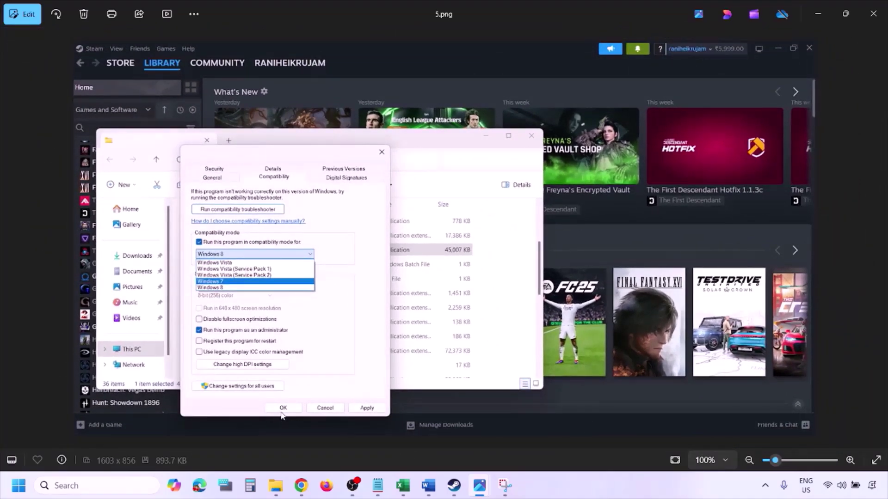
View 6.png and examine the Windows 7 compatibility mode, disabled fullscreen optimizations and administrator settings close up.
{"action": "key", "text": "Right"}
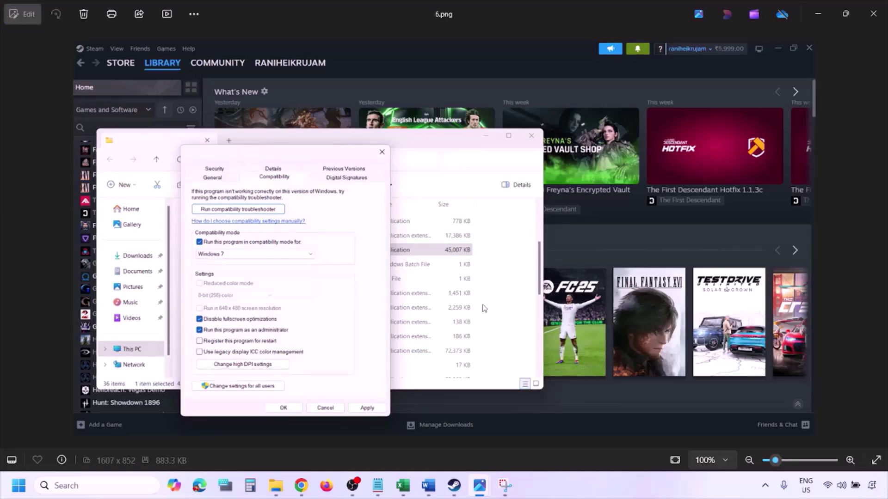
{"action": "scroll", "coordinate": [290, 274], "scroll_direction": "up", "scroll_amount": 3}
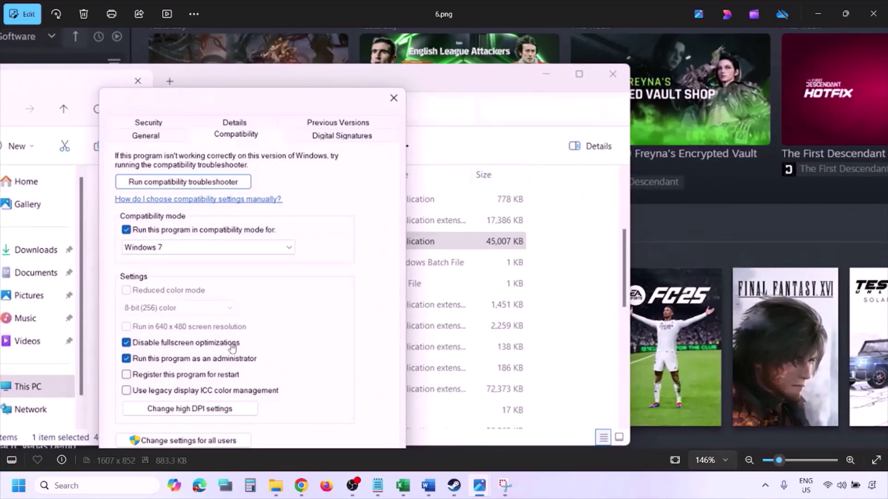
{"action": "left_click_drag", "start_coordinate": [254, 326], "coordinate": [292, 237]}
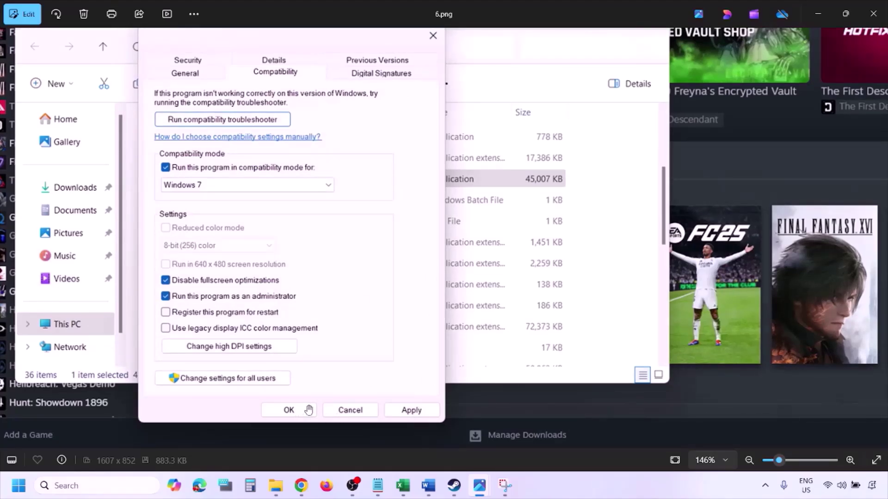
{"action": "scroll", "coordinate": [298, 413], "scroll_direction": "down", "scroll_amount": 4}
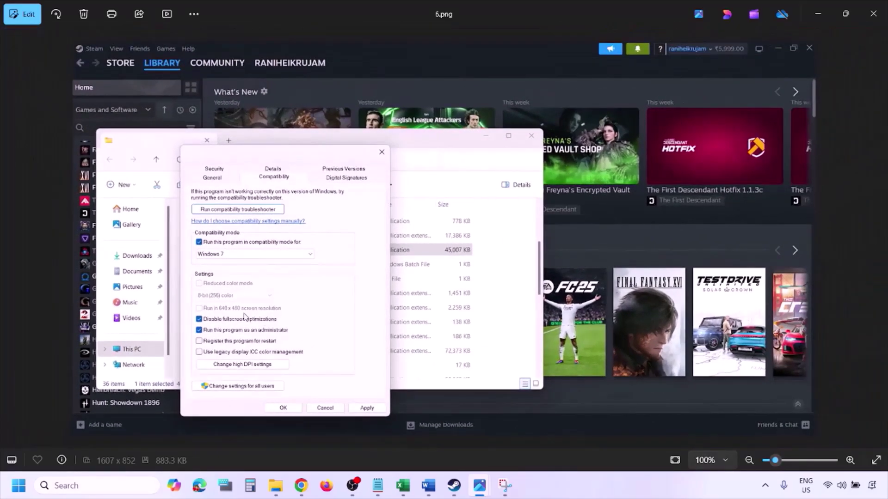
{"action": "scroll", "coordinate": [245, 317], "scroll_direction": "up", "scroll_amount": 4}
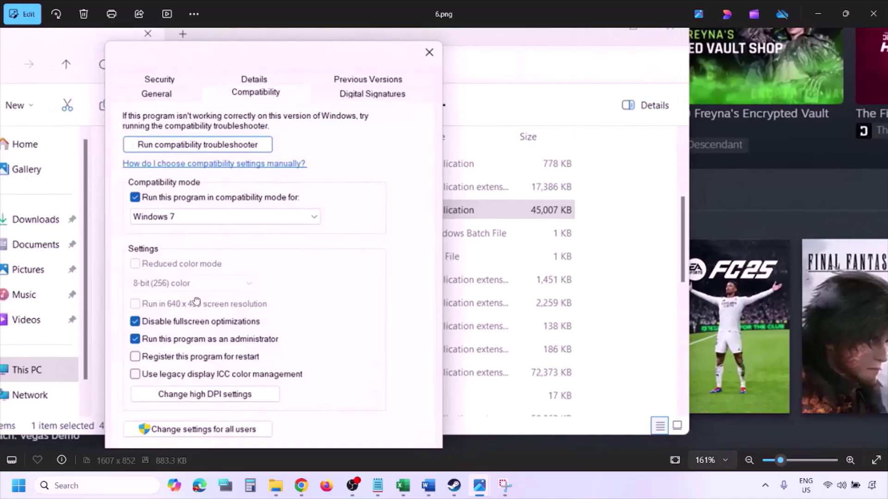
{"action": "left_click_drag", "start_coordinate": [196, 302], "coordinate": [222, 296]}
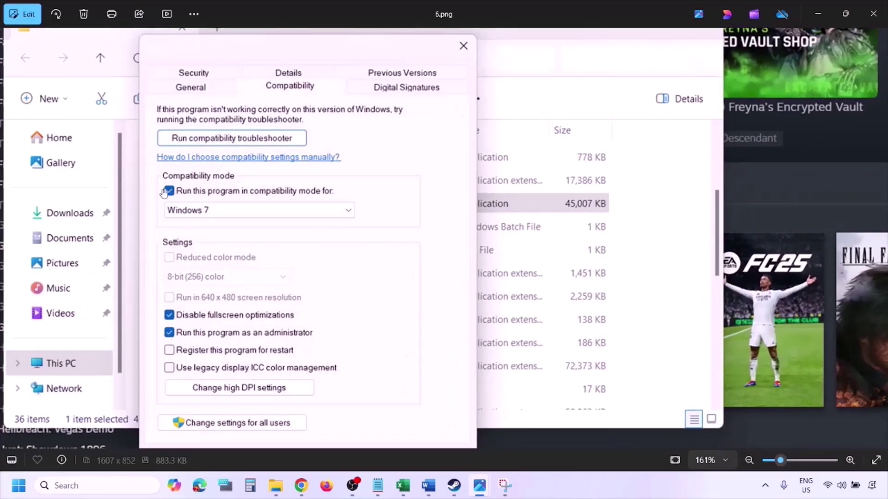
{"action": "scroll", "coordinate": [251, 271], "scroll_direction": "down", "scroll_amount": 4}
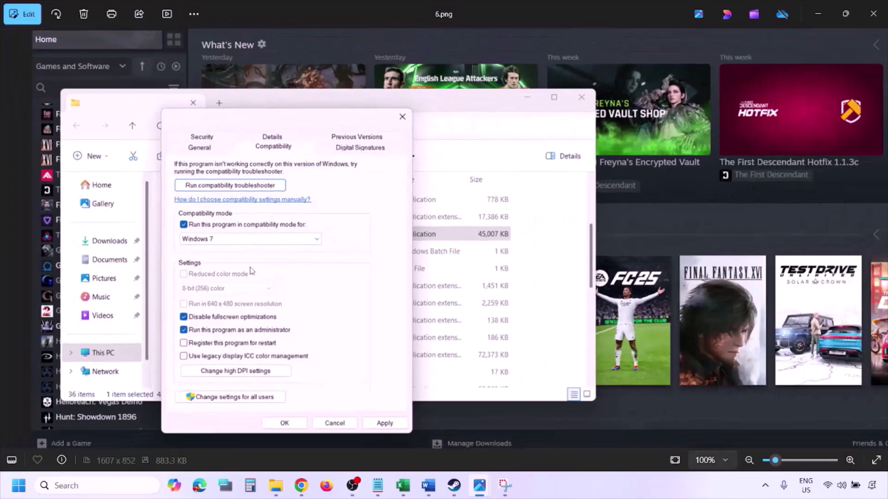
View 7.png and examine the compatibility mode, fullscreen optimization and administrator options in the pictured compatibility settings.
{"action": "key", "text": "Right"}
{"action": "scroll", "coordinate": [251, 271], "scroll_direction": "up", "scroll_amount": 6}
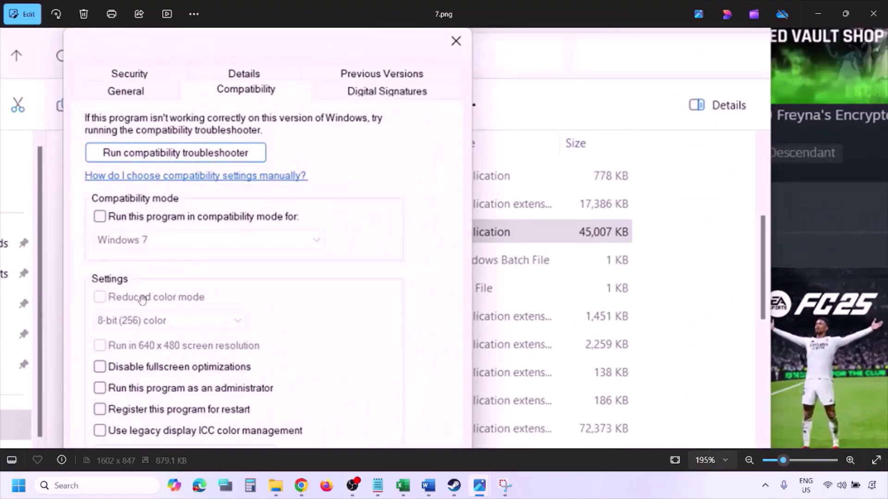
{"action": "scroll", "coordinate": [142, 299], "scroll_direction": "down", "scroll_amount": 3}
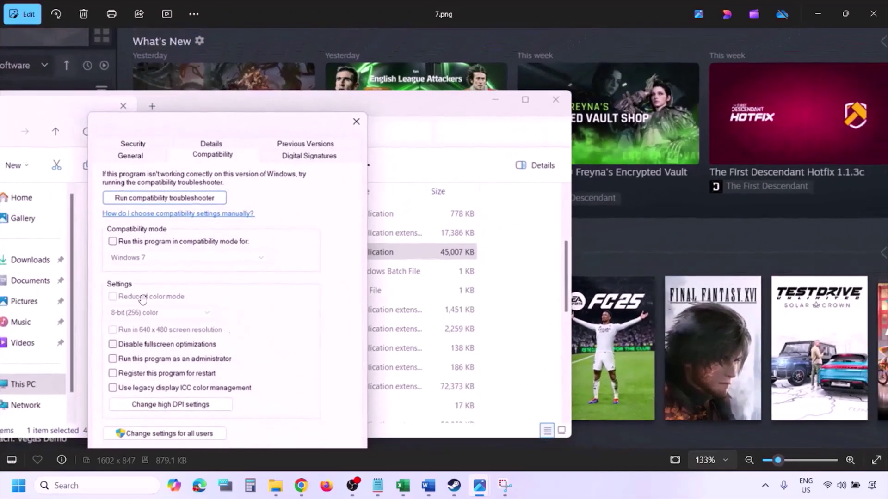
{"action": "left_click_drag", "start_coordinate": [230, 305], "coordinate": [232, 255]}
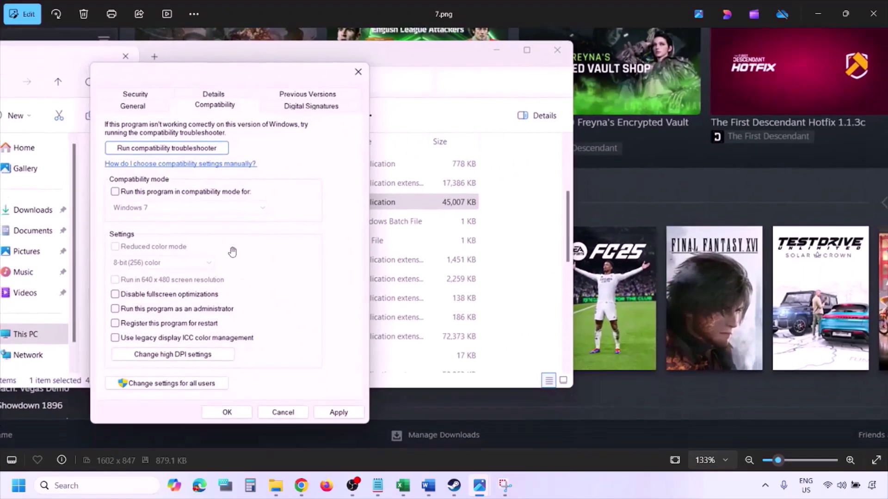
{"action": "left_click", "coordinate": [553, 491]}
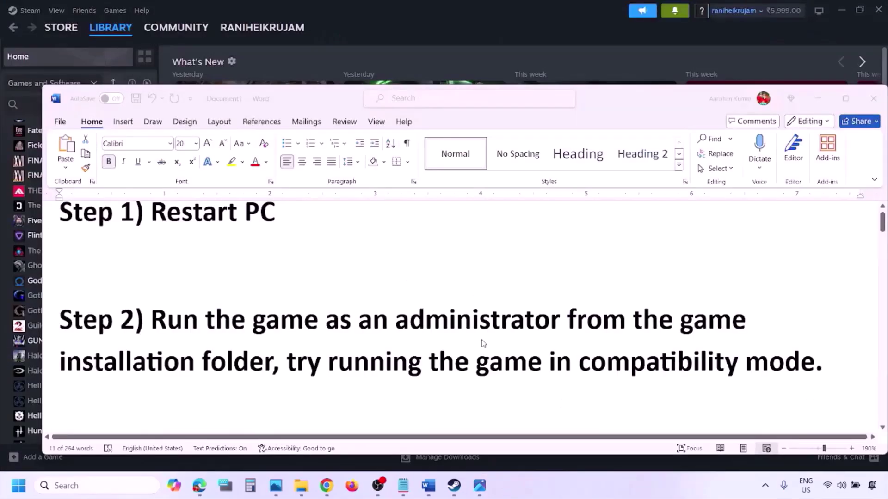
Read Step 3 on verifying the game files in the Word document and view 0.png showing the game's Properties entry in Steam.
{"action": "scroll", "coordinate": [482, 343], "scroll_direction": "down", "scroll_amount": 3}
{"action": "left_click", "coordinate": [561, 467]}
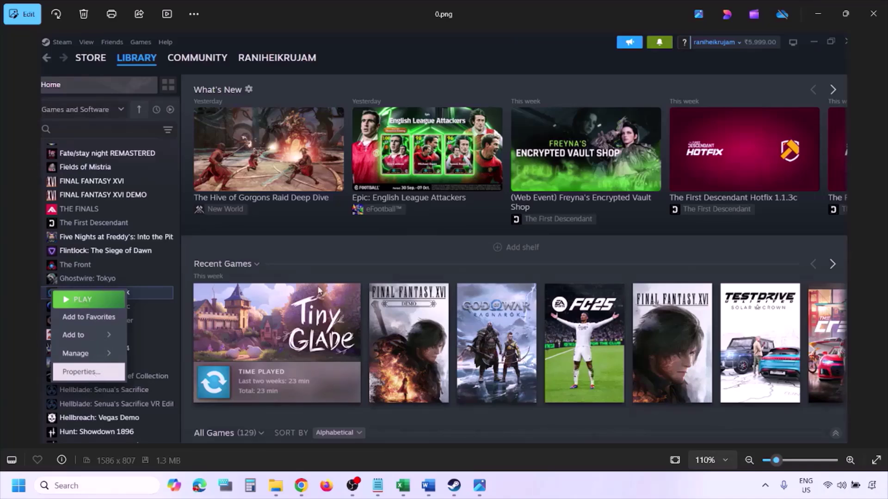
{"action": "scroll", "coordinate": [319, 290], "scroll_direction": "down", "scroll_amount": 1}
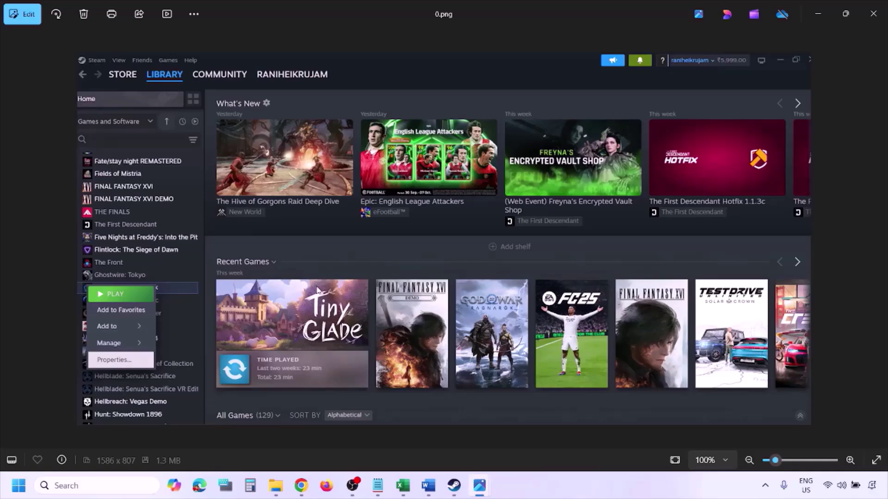
{"action": "key", "text": "Right"}
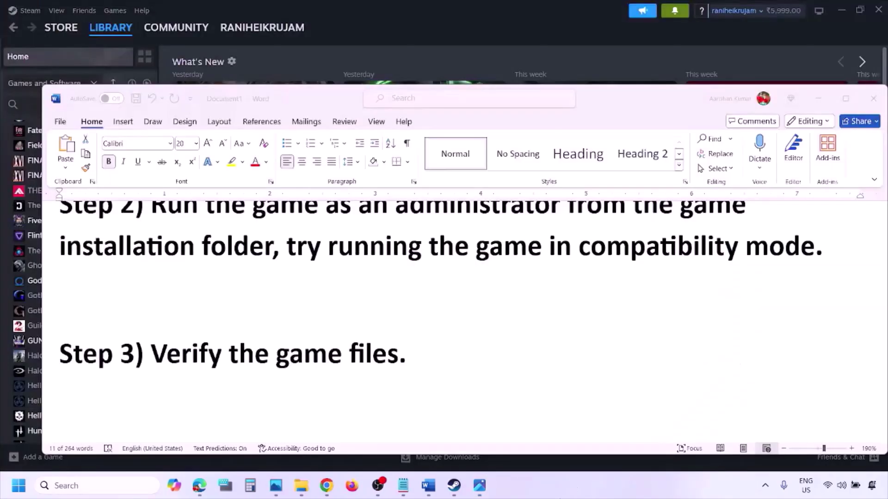
Read Step 4 on allowing the game exe in the Word document, highlighting the words "Windows Security".
{"action": "scroll", "coordinate": [471, 428], "scroll_direction": "down", "scroll_amount": 3}
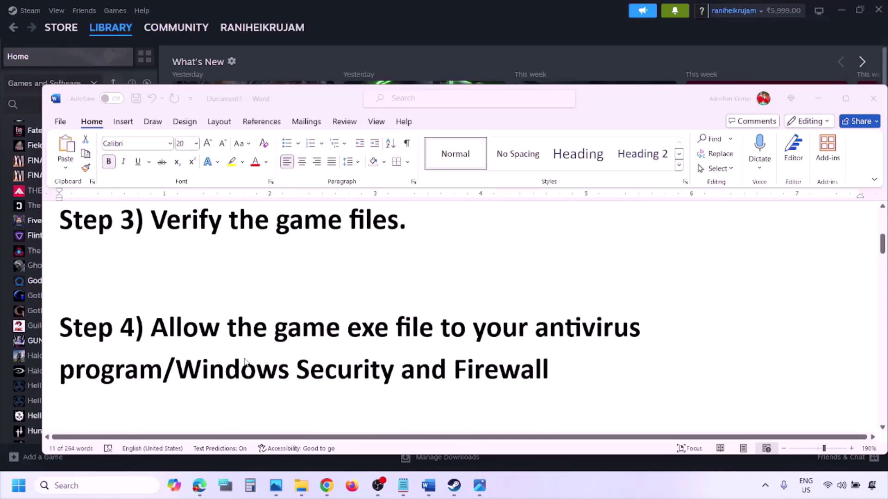
{"action": "left_click", "coordinate": [162, 369]}
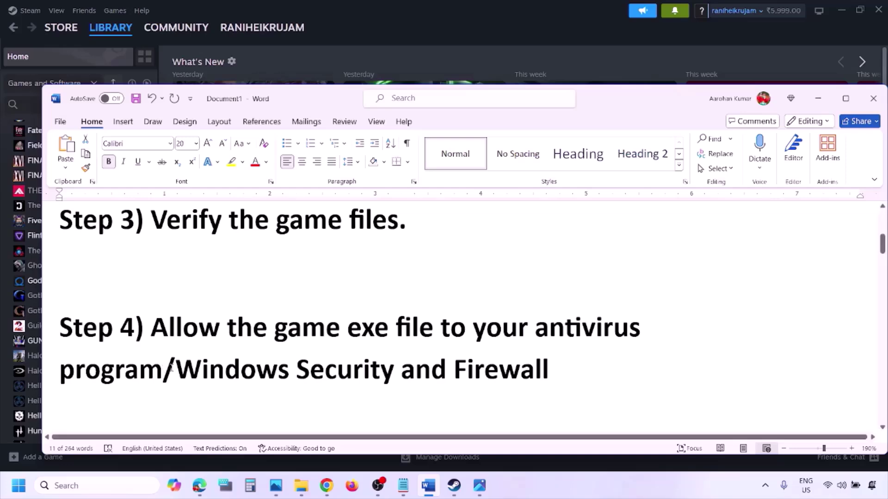
{"action": "left_click_drag", "start_coordinate": [178, 369], "coordinate": [391, 370]}
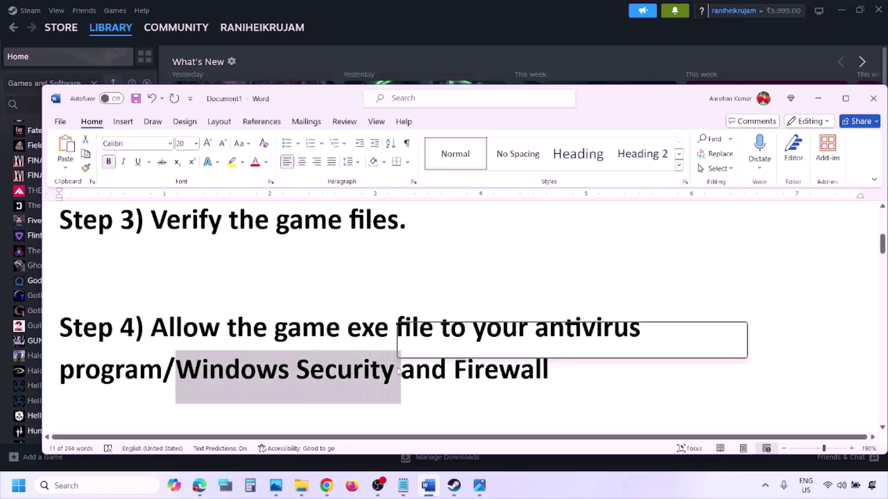
{"action": "left_click", "coordinate": [589, 494]}
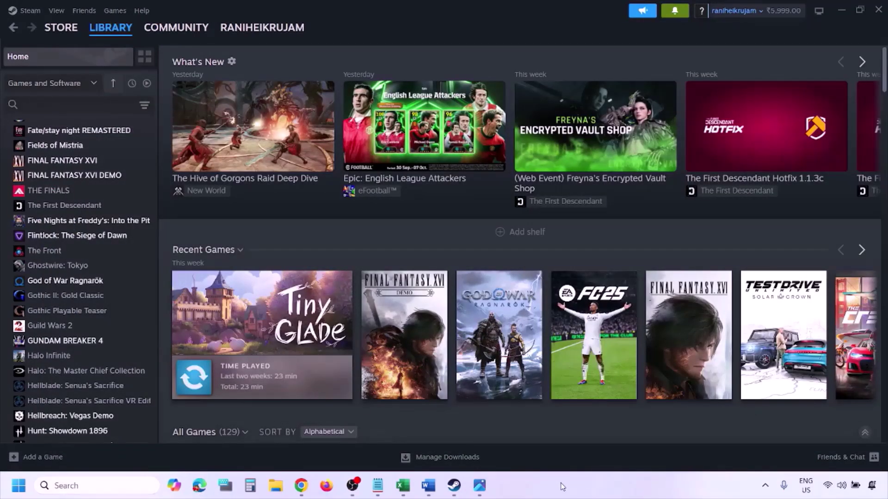
Open Virus & threat protection in Windows Security through the Privacy & security settings of Windows.
{"action": "key", "text": "super+i"}
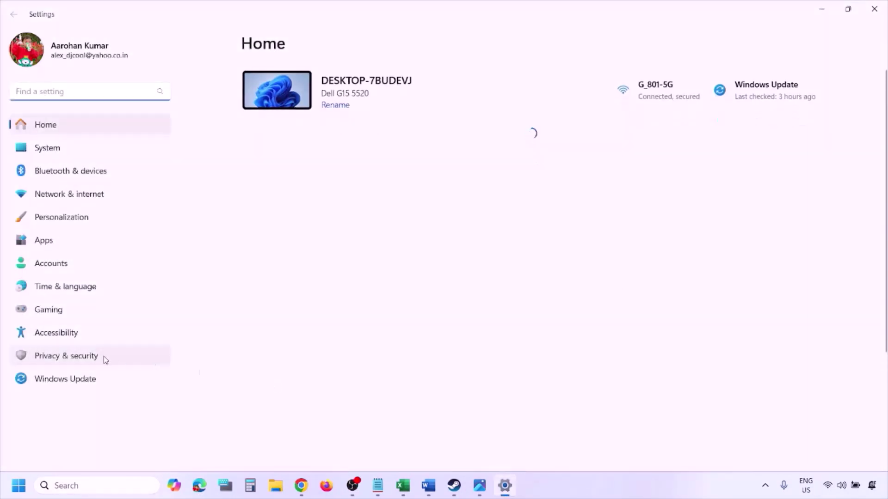
{"action": "left_click", "coordinate": [93, 358]}
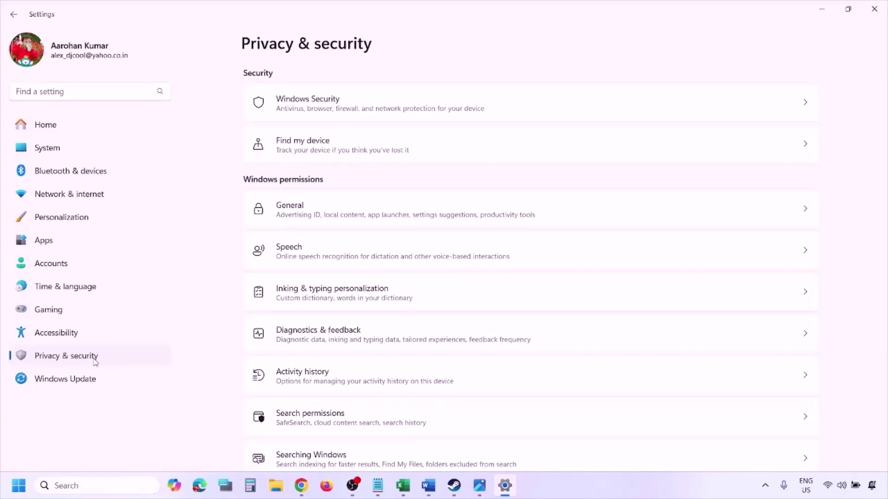
{"action": "left_click", "coordinate": [320, 110]}
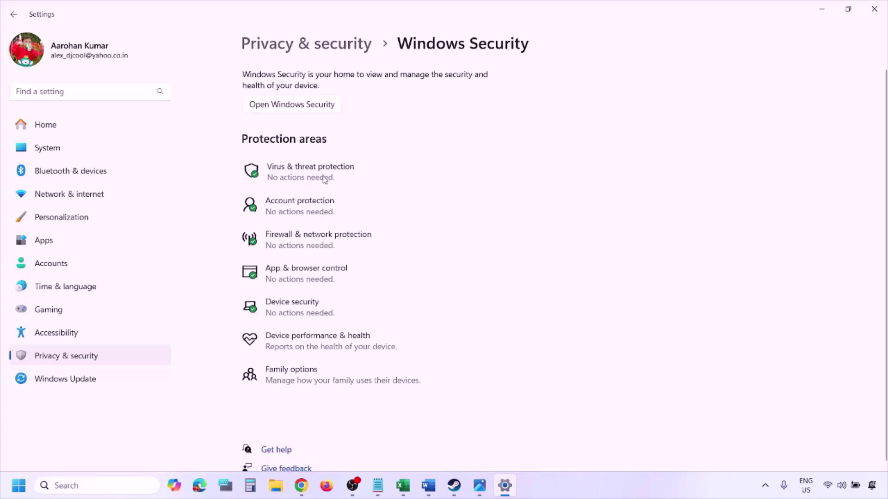
{"action": "left_click", "coordinate": [325, 179]}
Go to Ransomware protection and review the list of apps allowed through Controlled folder access.
{"action": "scroll", "coordinate": [337, 321], "scroll_direction": "down", "scroll_amount": 3}
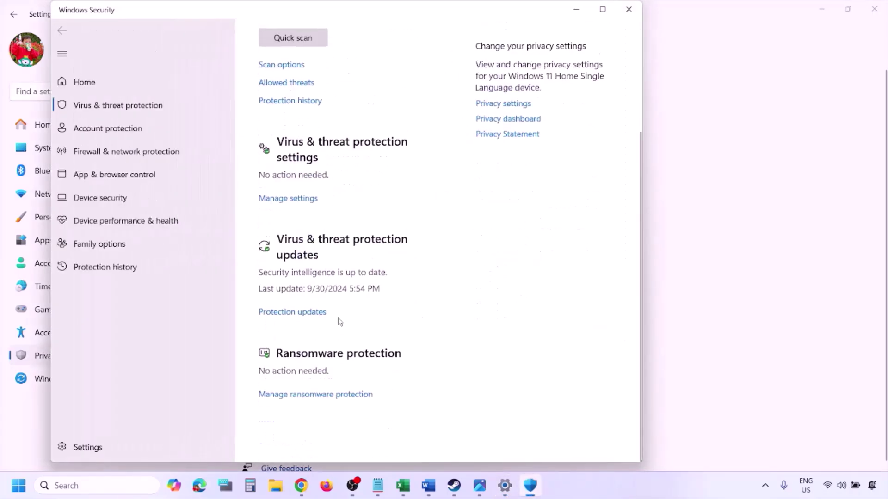
{"action": "scroll", "coordinate": [340, 322], "scroll_direction": "up", "scroll_amount": 1}
{"action": "scroll", "coordinate": [327, 420], "scroll_direction": "up", "scroll_amount": 2}
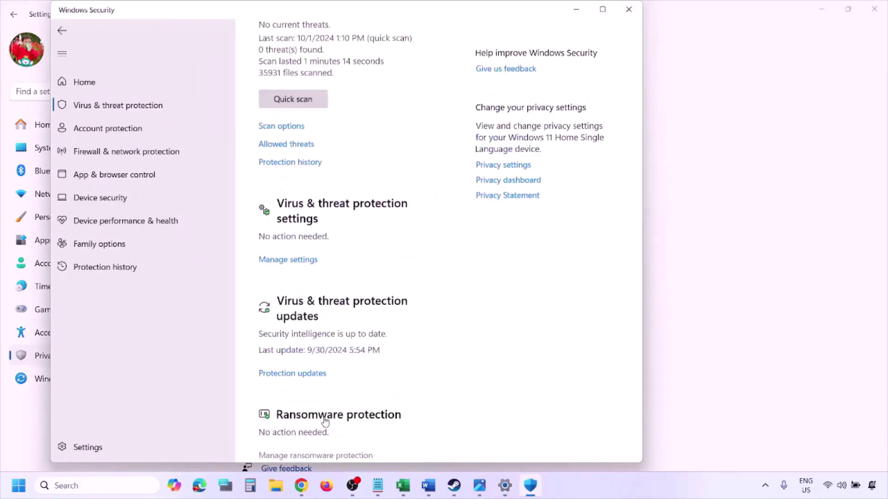
{"action": "left_click", "coordinate": [315, 455]}
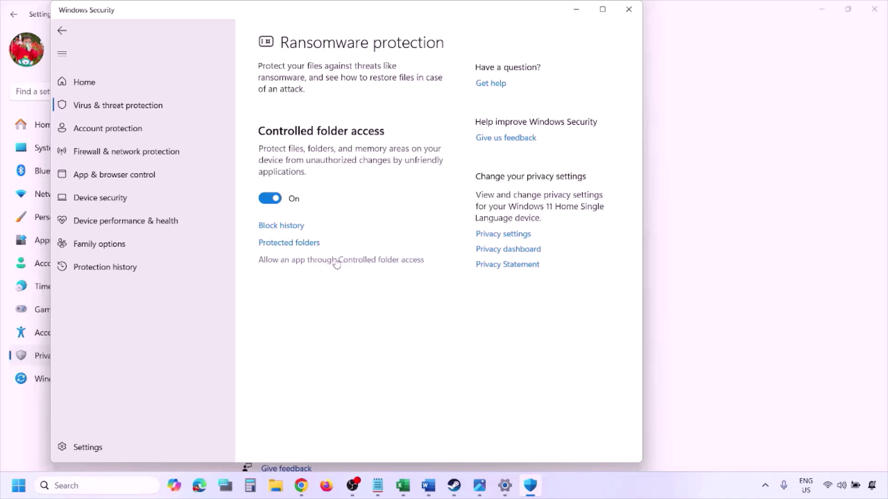
{"action": "left_click", "coordinate": [336, 261]}
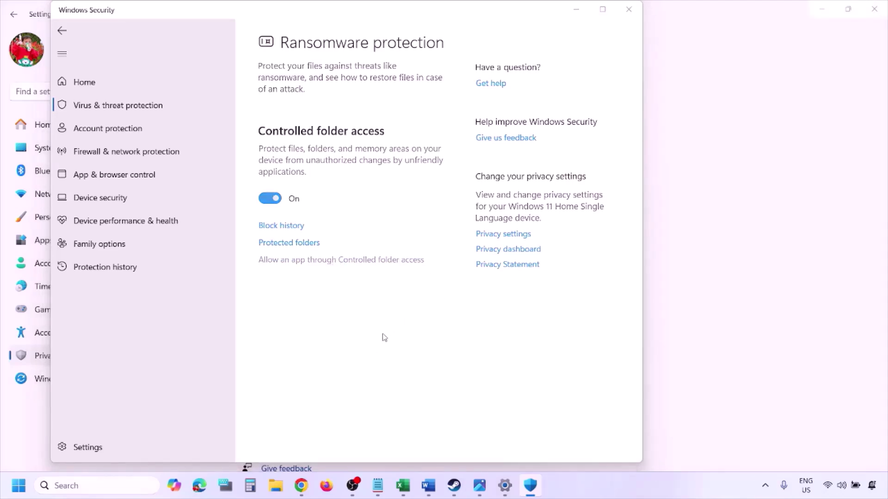
{"action": "scroll", "coordinate": [358, 200], "scroll_direction": "down", "scroll_amount": 5}
{"action": "scroll", "coordinate": [327, 133], "scroll_direction": "up", "scroll_amount": 4}
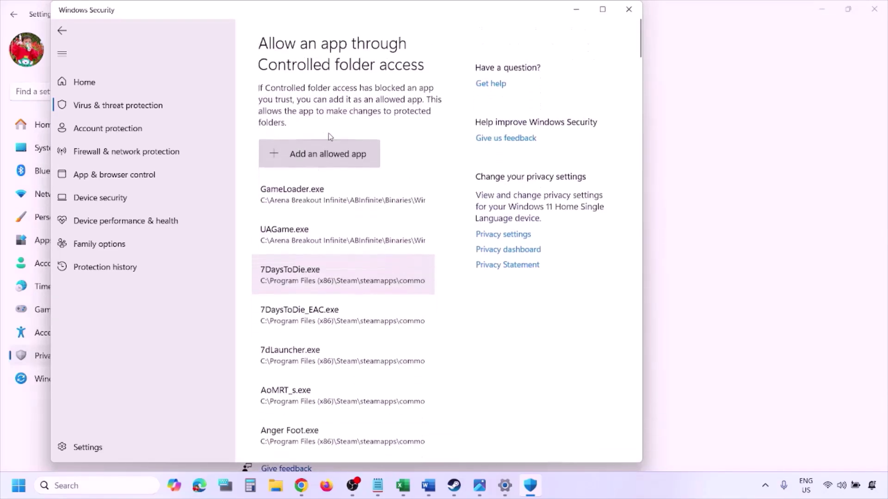
Browse for an app to allow in C:\Program Files (x86)\Steam\steamapps and cancel the file selection.
{"action": "left_click", "coordinate": [330, 155]}
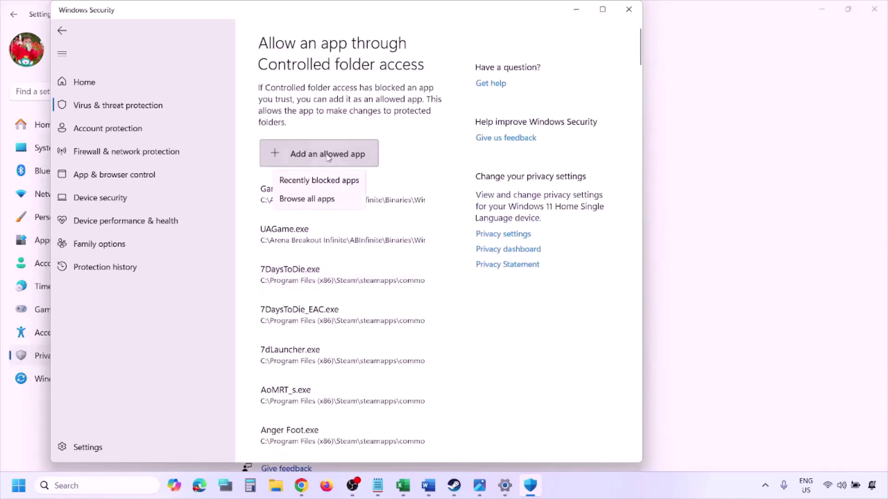
{"action": "left_click", "coordinate": [336, 200]}
{"action": "left_click", "coordinate": [93, 245]}
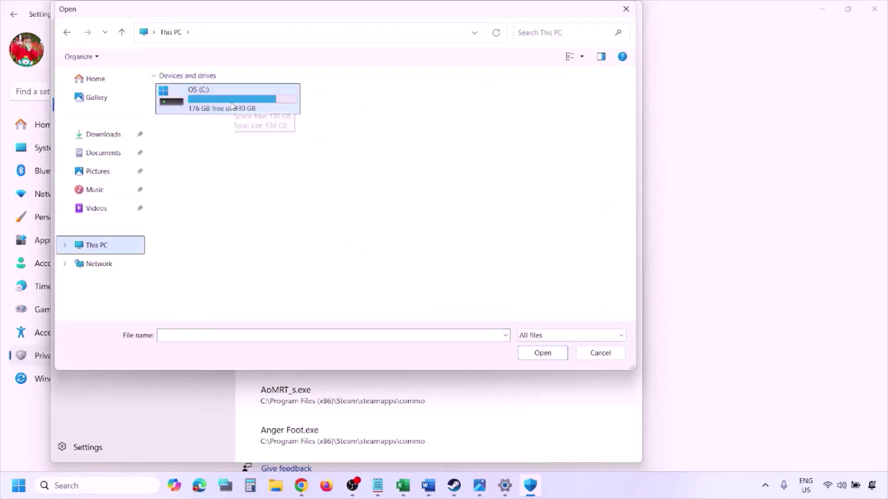
{"action": "double_click", "coordinate": [231, 105]}
{"action": "scroll", "coordinate": [232, 106], "scroll_direction": "down", "scroll_amount": 3}
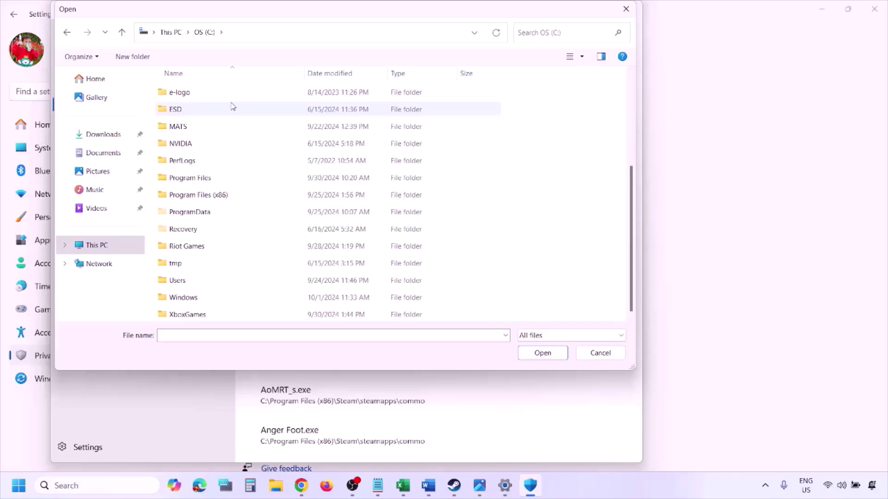
{"action": "double_click", "coordinate": [222, 195]}
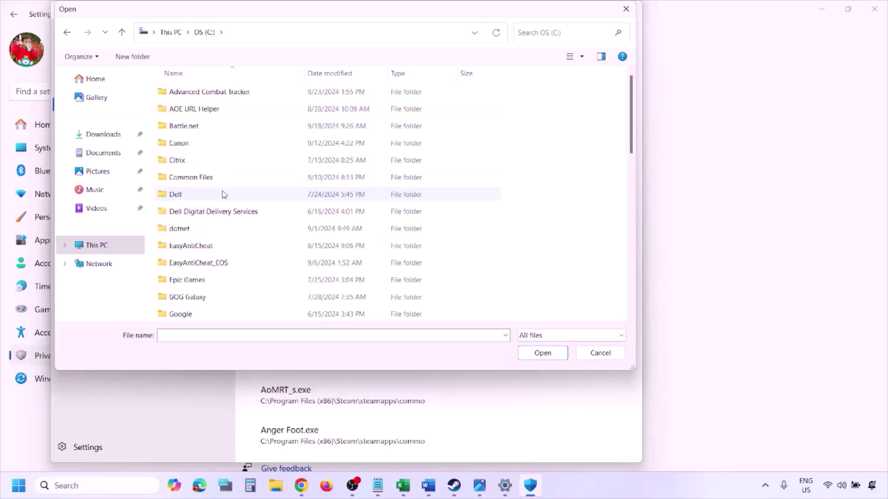
{"action": "scroll", "coordinate": [224, 194], "scroll_direction": "down", "scroll_amount": 8}
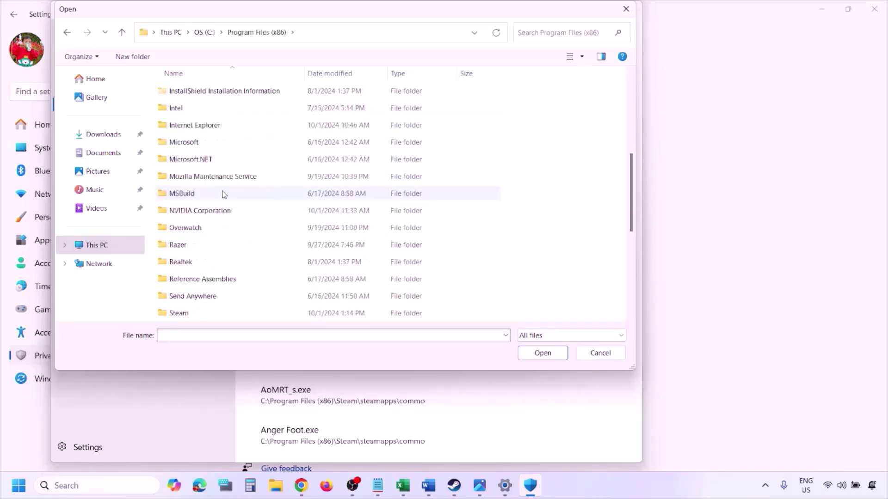
{"action": "double_click", "coordinate": [178, 159]}
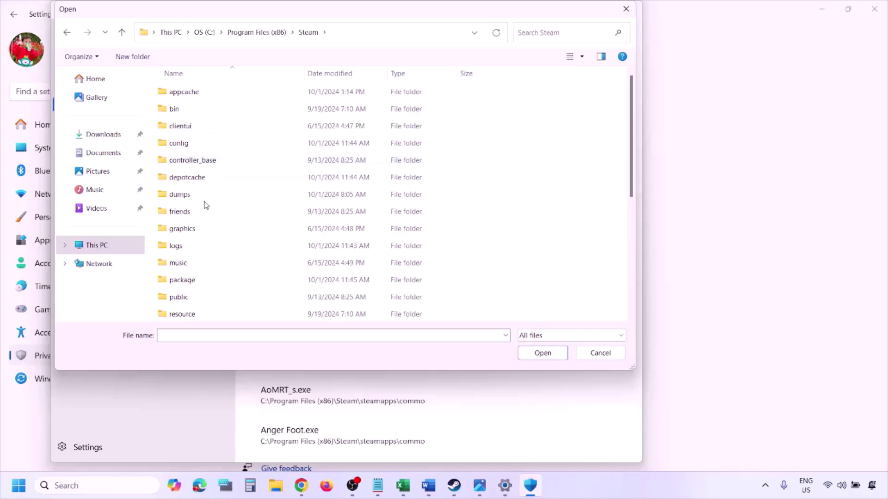
{"action": "scroll", "coordinate": [203, 201], "scroll_direction": "down", "scroll_amount": 4}
{"action": "double_click", "coordinate": [202, 178]}
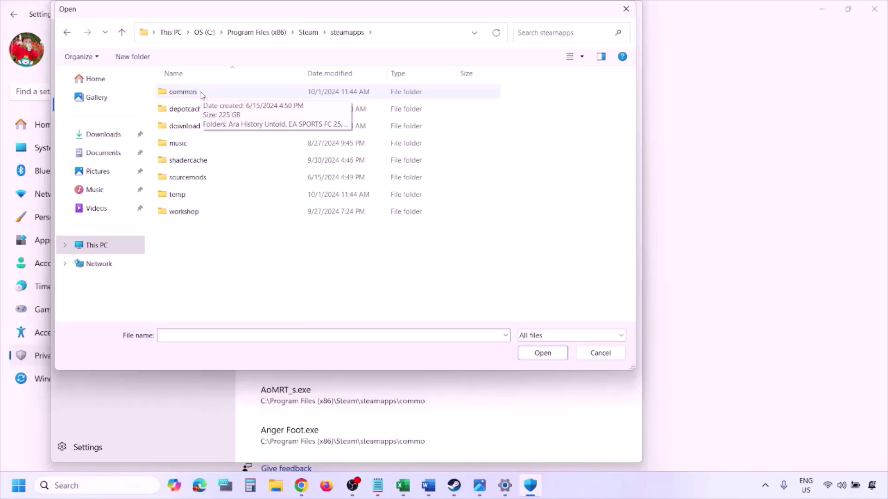
{"action": "left_click", "coordinate": [597, 359]}
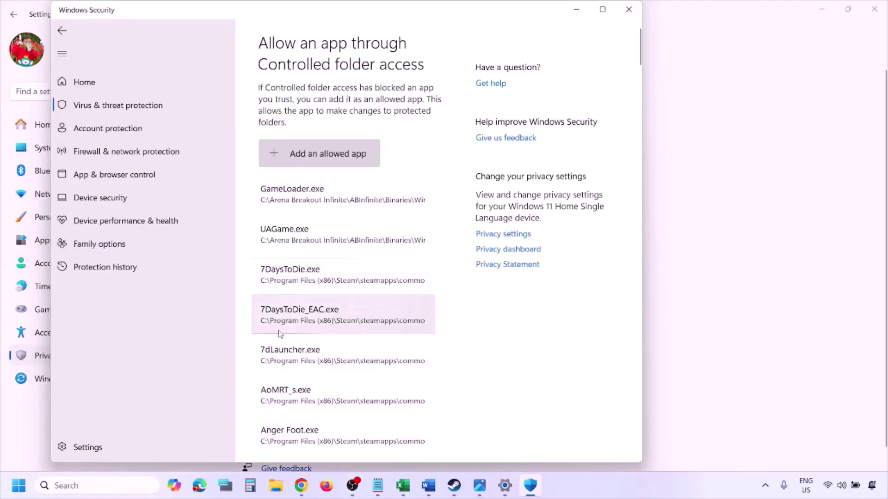
Find and open Control Panel and go to Windows Defender Firewall under System and Security.
{"action": "left_click", "coordinate": [91, 486]}
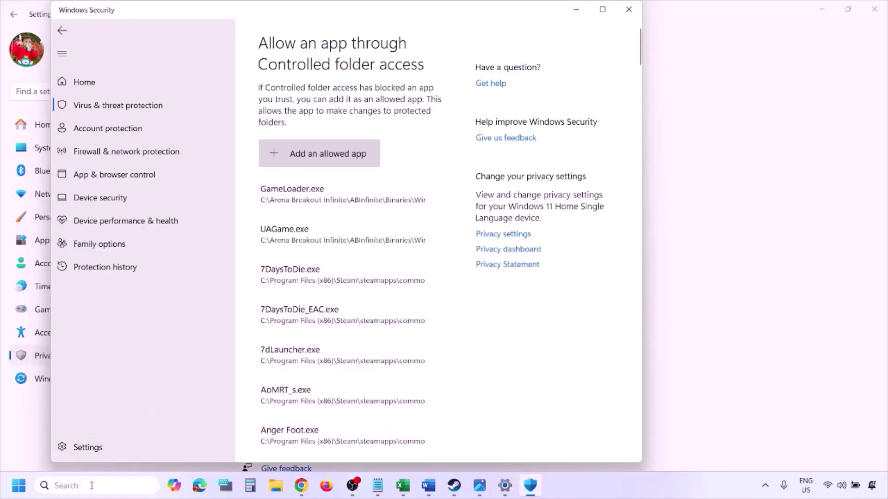
{"action": "type", "text": "ontrol"}
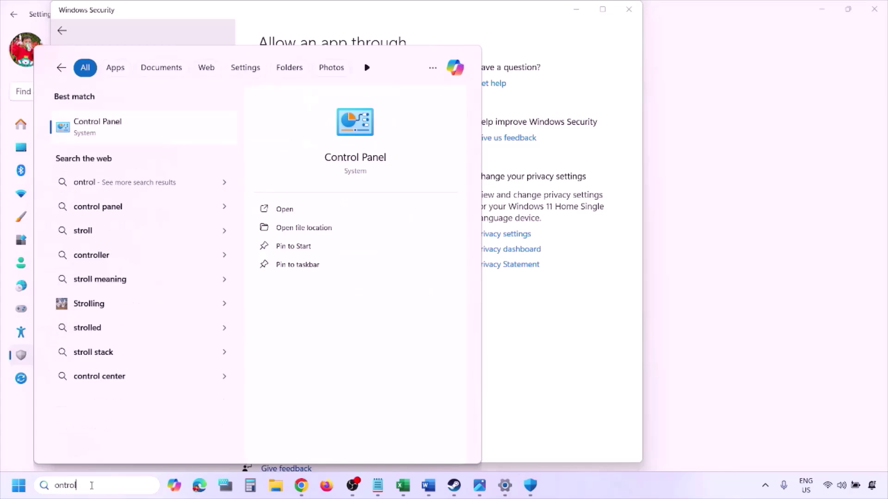
{"action": "key", "text": "Return"}
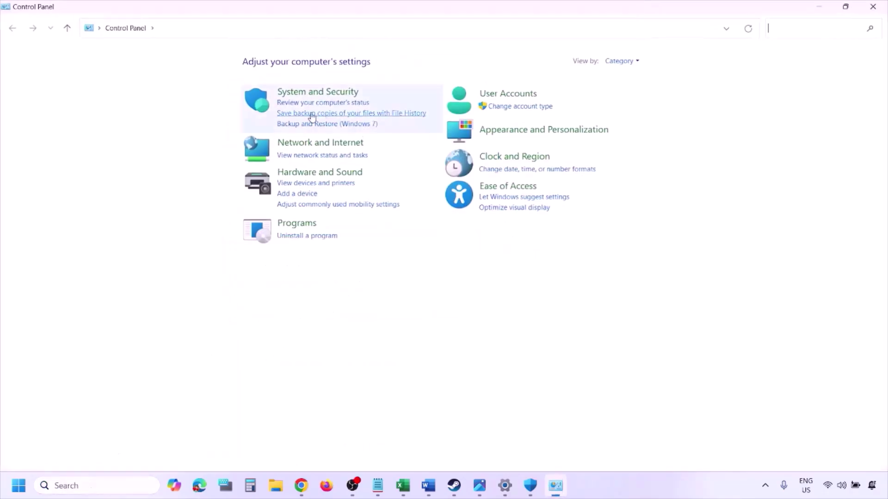
{"action": "left_click", "coordinate": [305, 93]}
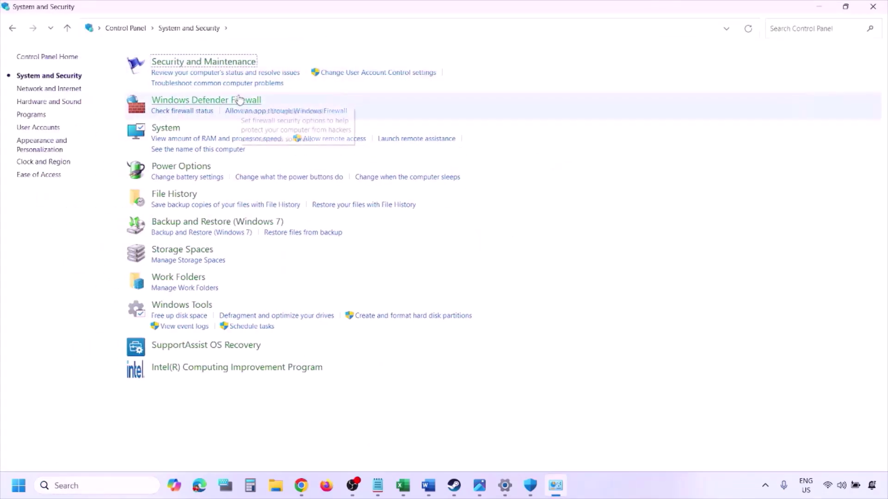
{"action": "left_click", "coordinate": [239, 101]}
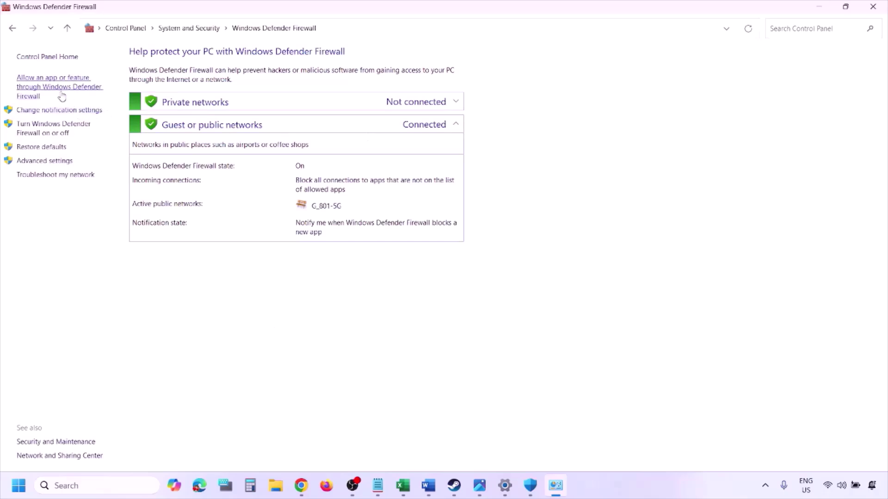
Open the apps allowed through Windows Defender Firewall, unlock the list for changes and start adding another app.
{"action": "left_click", "coordinate": [60, 86]}
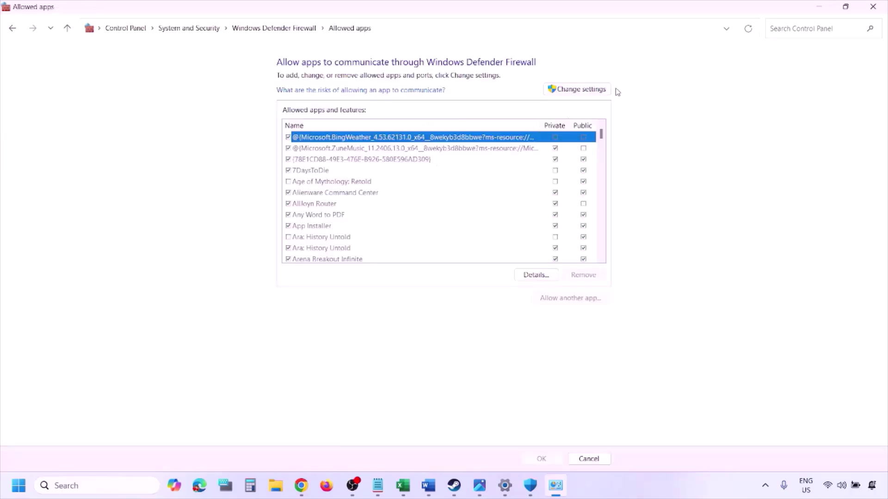
{"action": "left_click", "coordinate": [597, 89]}
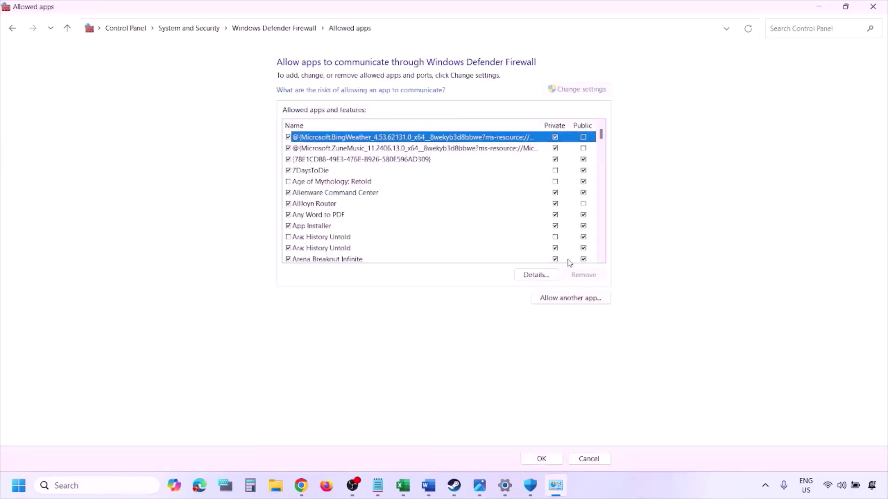
{"action": "left_click", "coordinate": [570, 298]}
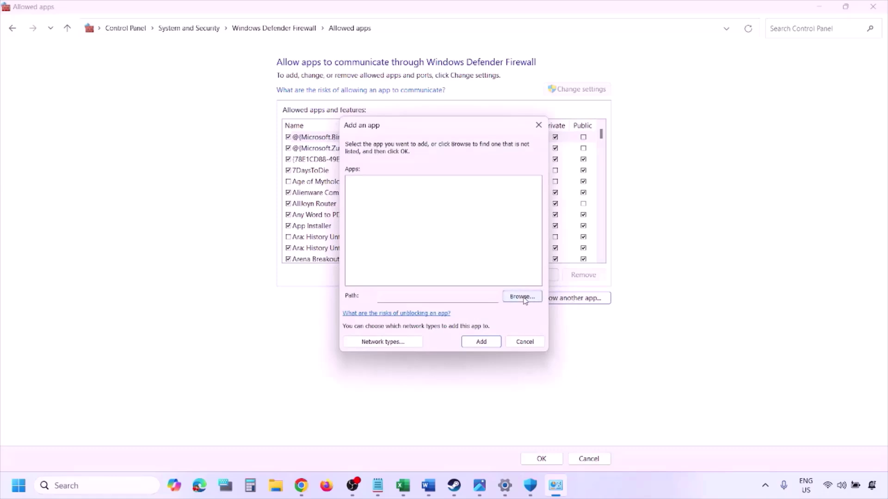
Browse This PC for a program to allow through the firewall, cancel adding it and close the Allowed apps window.
{"action": "left_click", "coordinate": [523, 297]}
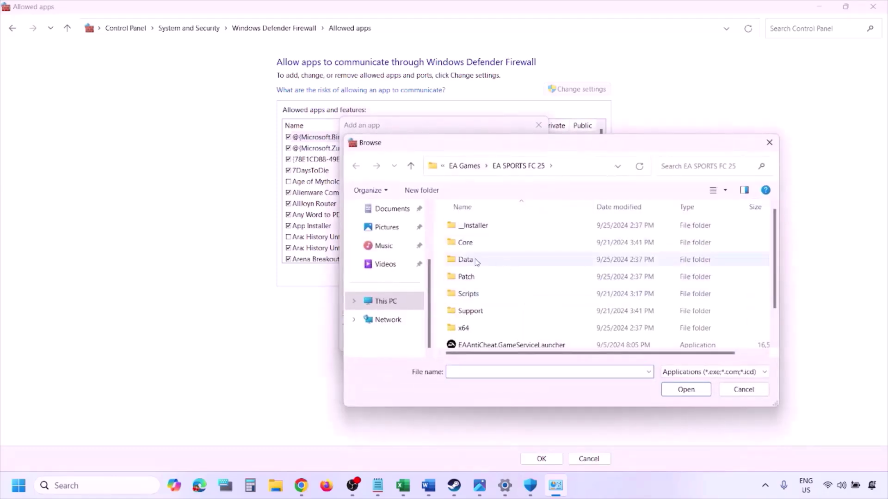
{"action": "left_click", "coordinate": [407, 303]}
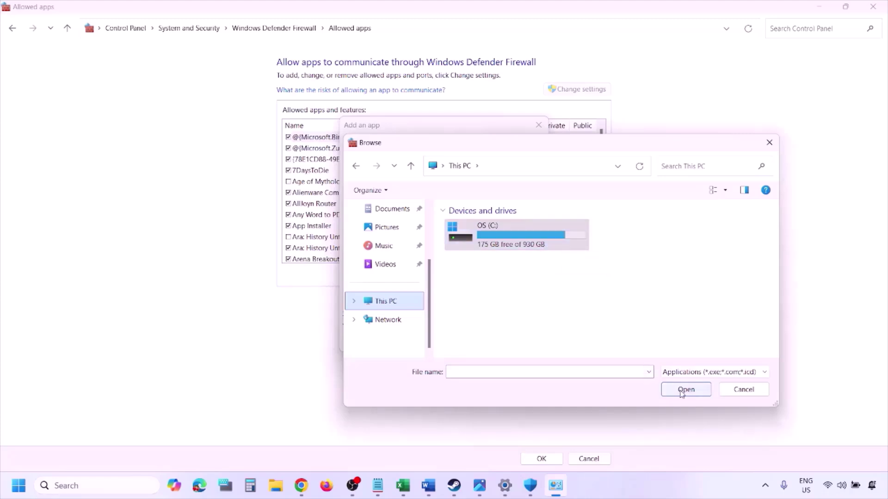
{"action": "left_click", "coordinate": [736, 391]}
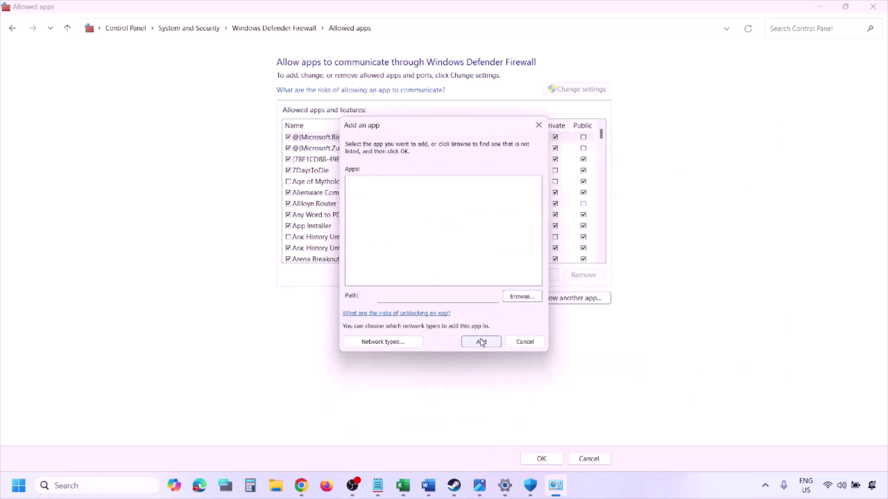
{"action": "left_click", "coordinate": [520, 344]}
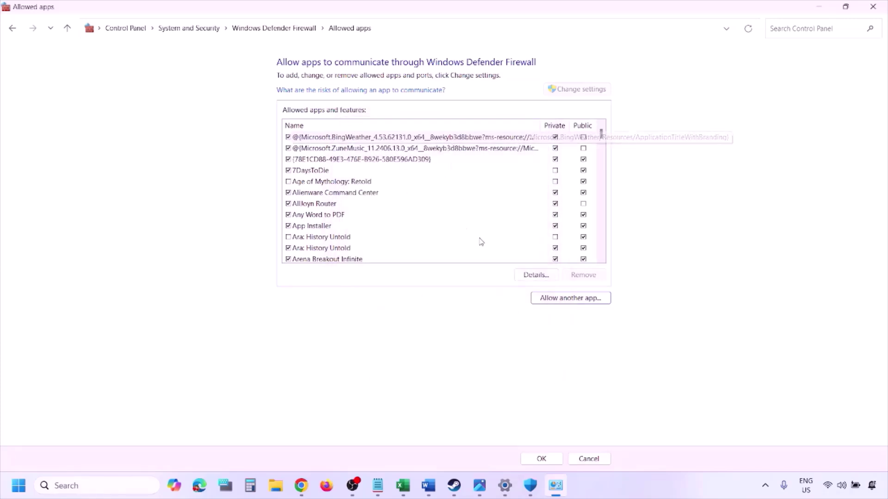
{"action": "left_click", "coordinate": [881, 6]}
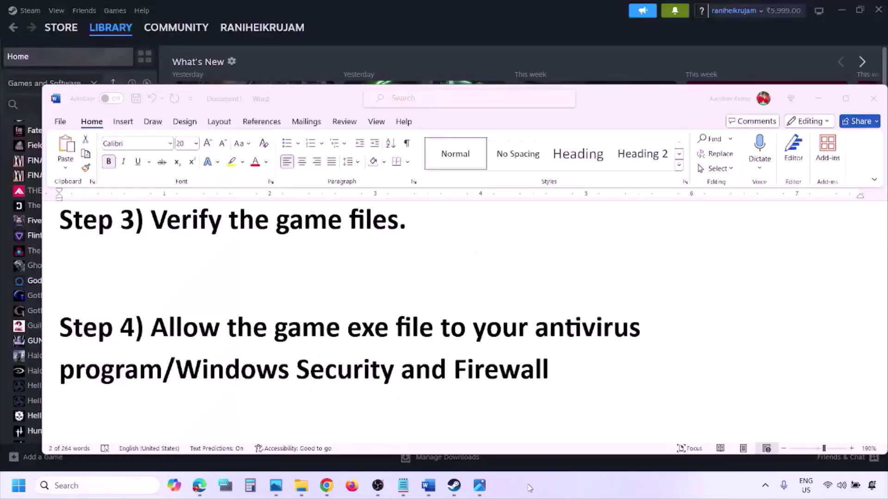
Go to Step 5 on clean graphics driver installation in the Word document and highlight the NVIDIA and AMD download links.
{"action": "scroll", "coordinate": [317, 313], "scroll_direction": "down", "scroll_amount": 4}
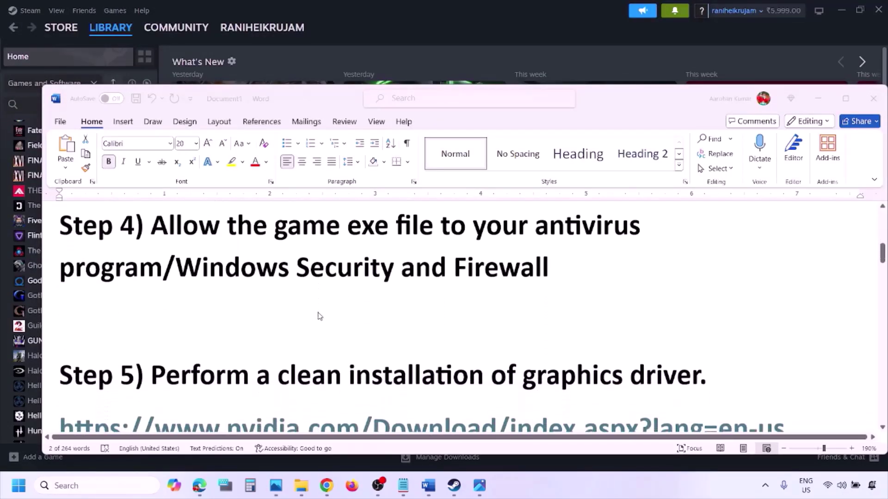
{"action": "scroll", "coordinate": [292, 329], "scroll_direction": "down", "scroll_amount": 3}
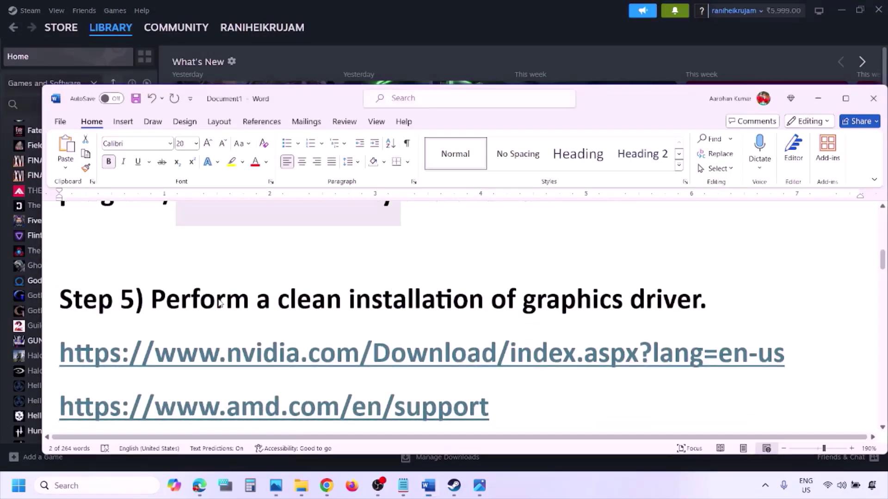
{"action": "double_click", "coordinate": [219, 302]}
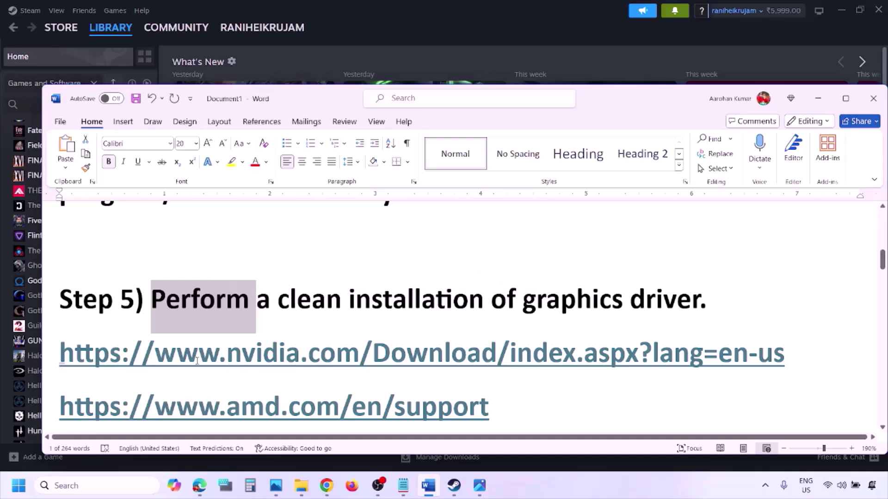
{"action": "left_click_drag", "start_coordinate": [197, 359], "coordinate": [319, 356]}
{"action": "scroll", "coordinate": [319, 356], "scroll_direction": "down", "scroll_amount": 1}
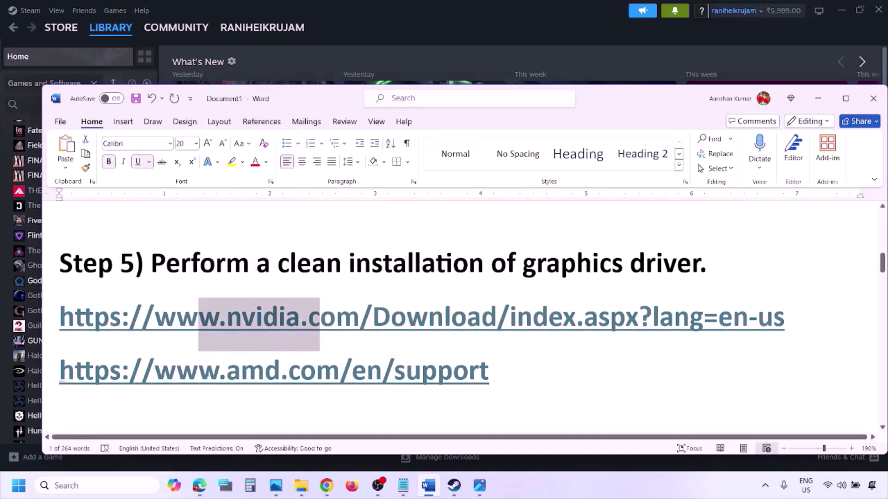
{"action": "left_click_drag", "start_coordinate": [198, 370], "coordinate": [469, 370]}
{"action": "left_click", "coordinate": [584, 479]}
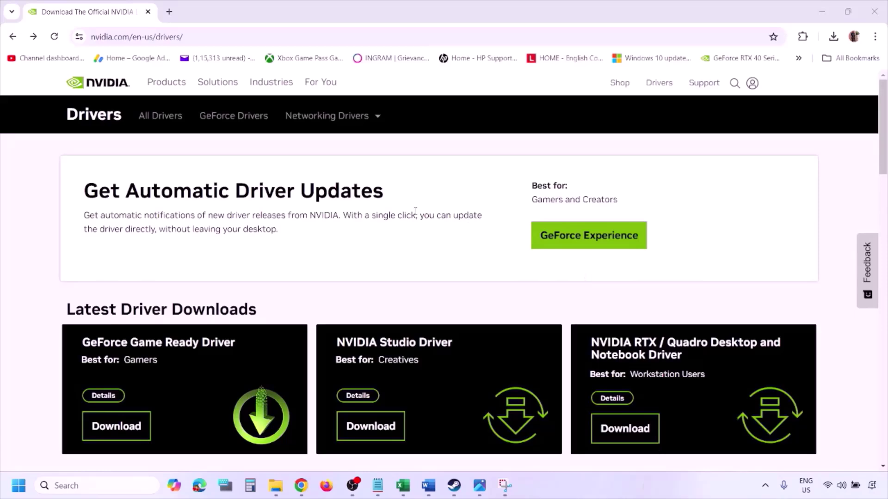
Find the NVIDIA driver for the GeForce RTX 3050 Laptop GPU with Windows 11 and English (US) in the manual driver search.
{"action": "scroll", "coordinate": [208, 283], "scroll_direction": "down", "scroll_amount": 9}
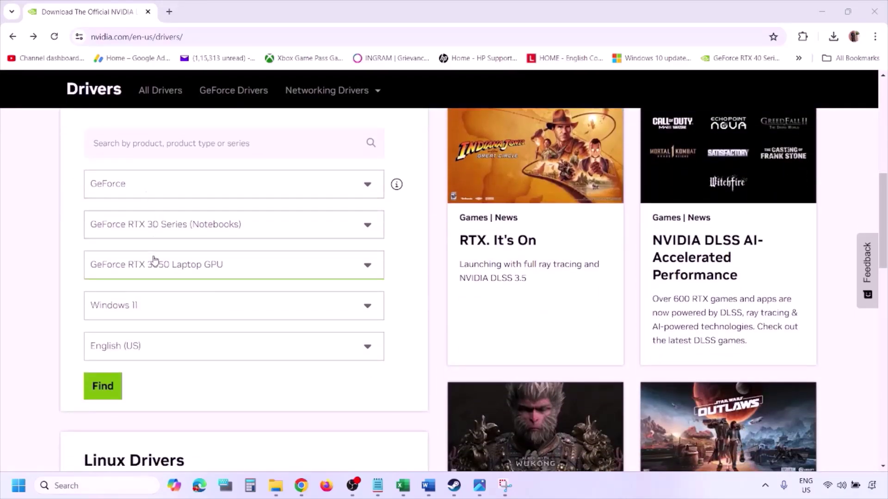
{"action": "left_click", "coordinate": [146, 307]}
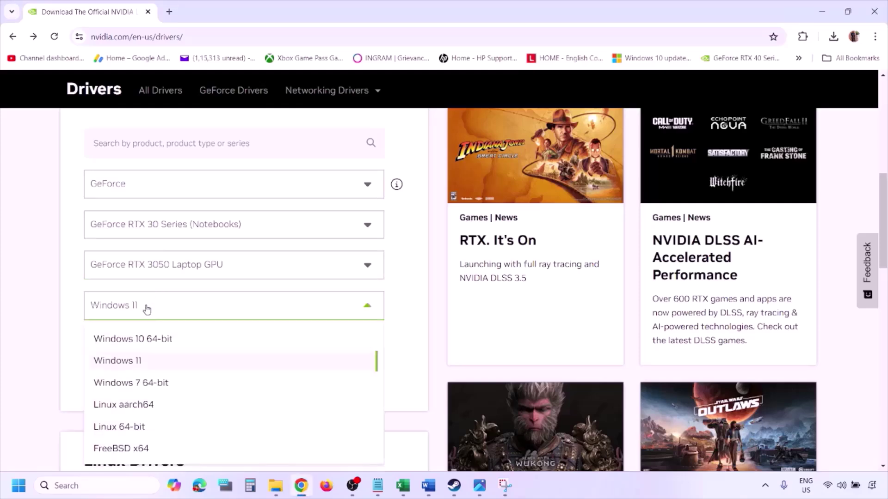
{"action": "left_click", "coordinate": [129, 363]}
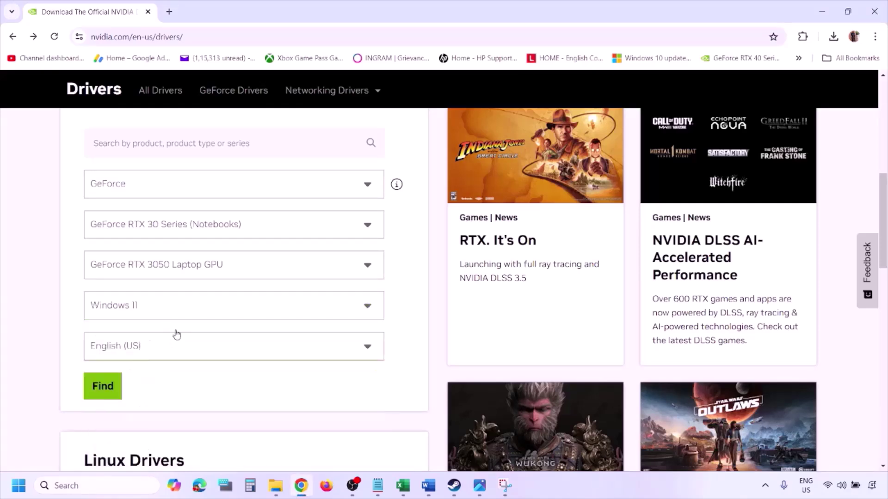
{"action": "left_click", "coordinate": [103, 388]}
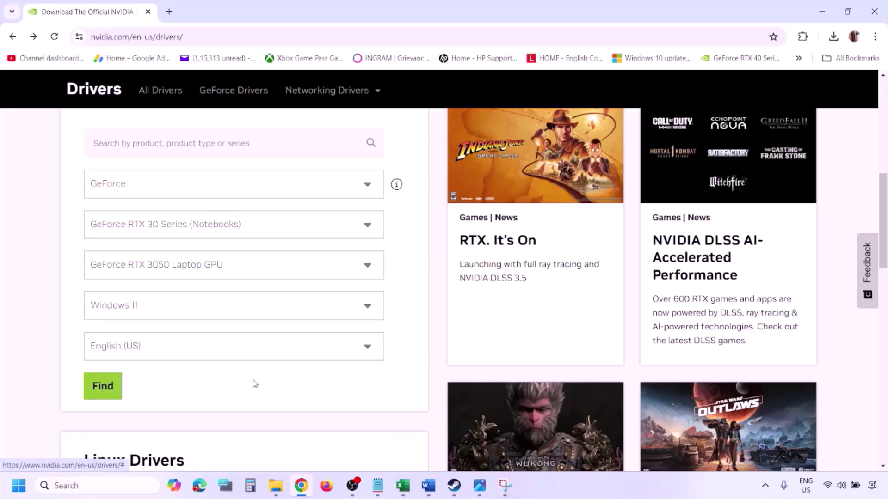
Switch to Photos and go through 1.png to 5.png, covering the driver download and the custom clean installation options.
{"action": "left_click", "coordinate": [480, 489]}
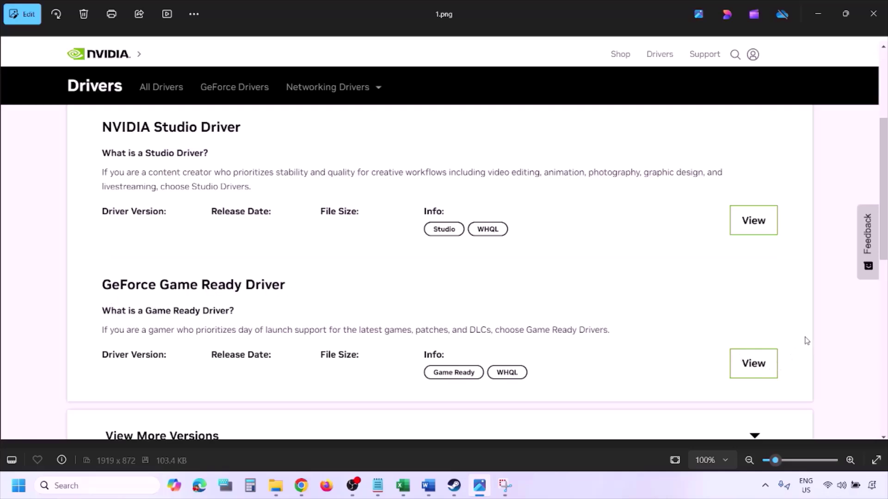
{"action": "key", "text": "Right"}
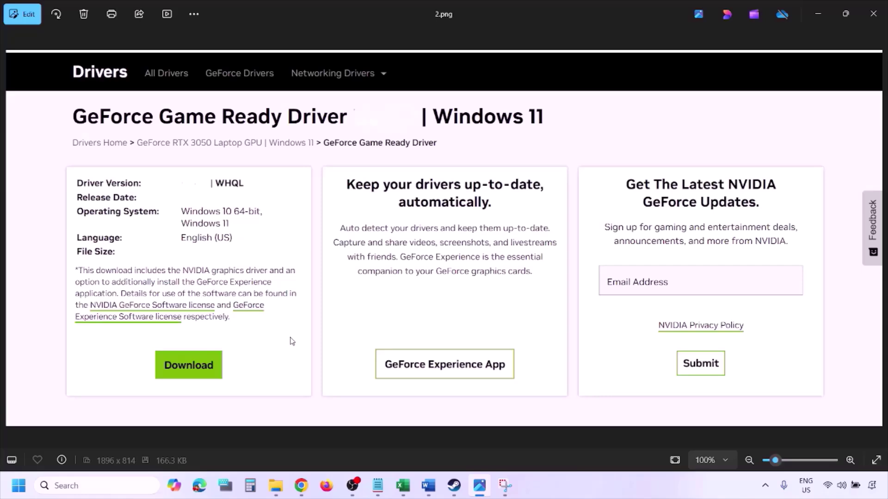
{"action": "key", "text": "Right"}
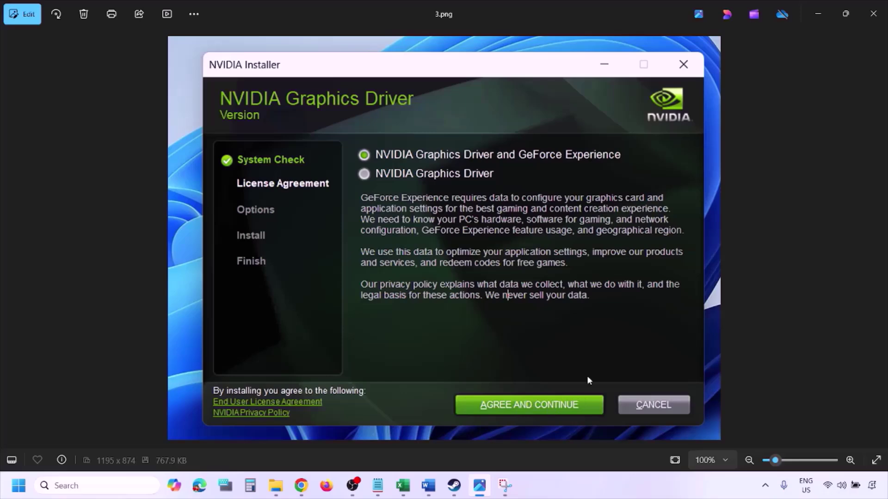
{"action": "key", "text": "Right"}
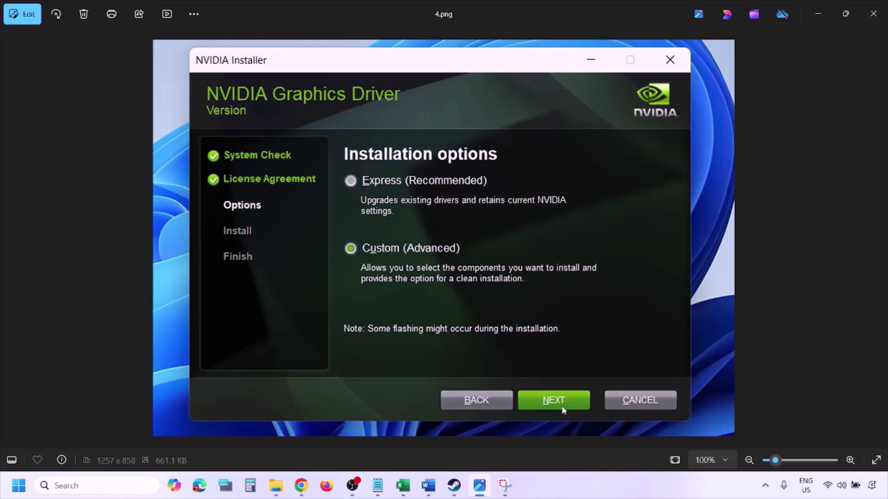
{"action": "key", "text": "Right"}
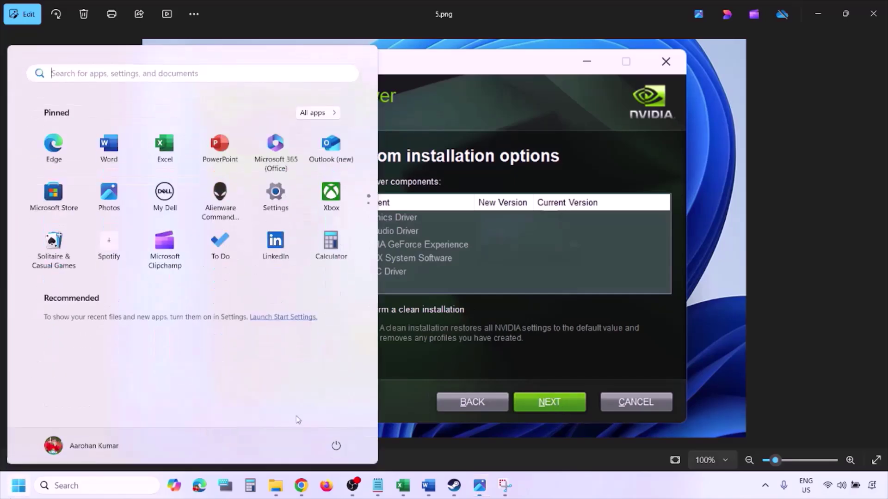
Bring up the Windows power options and dismiss them without choosing one.
{"action": "left_click", "coordinate": [19, 485]}
{"action": "left_click", "coordinate": [340, 450]}
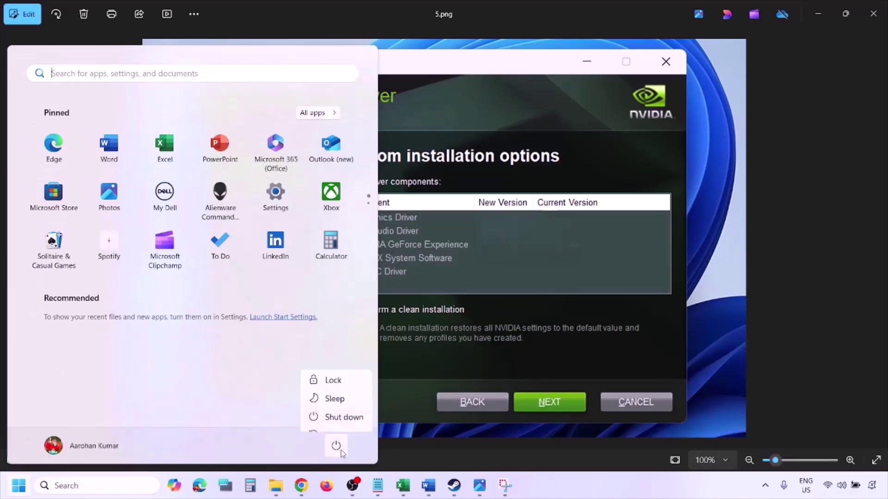
{"action": "key", "text": "Escape"}
{"action": "key", "text": "Escape"}
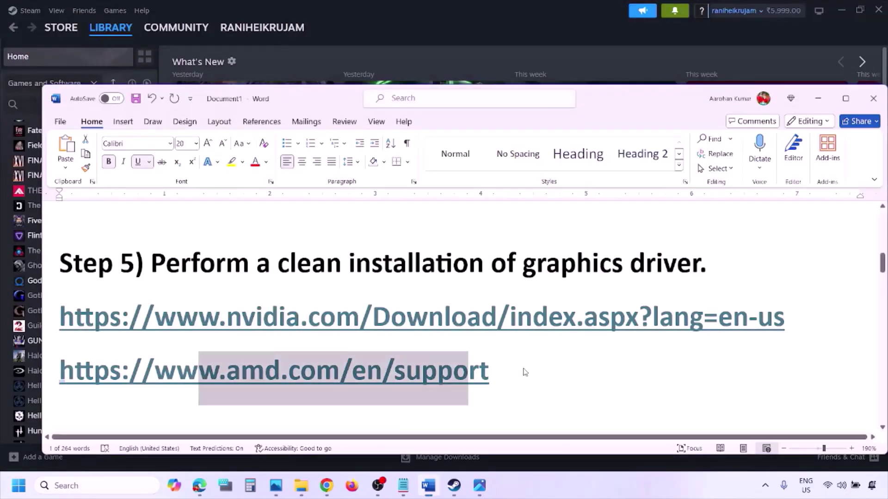
Select the AMD support link in the Word document, show the Windows power options once more and delete the link.
{"action": "triple_click", "coordinate": [505, 372]}
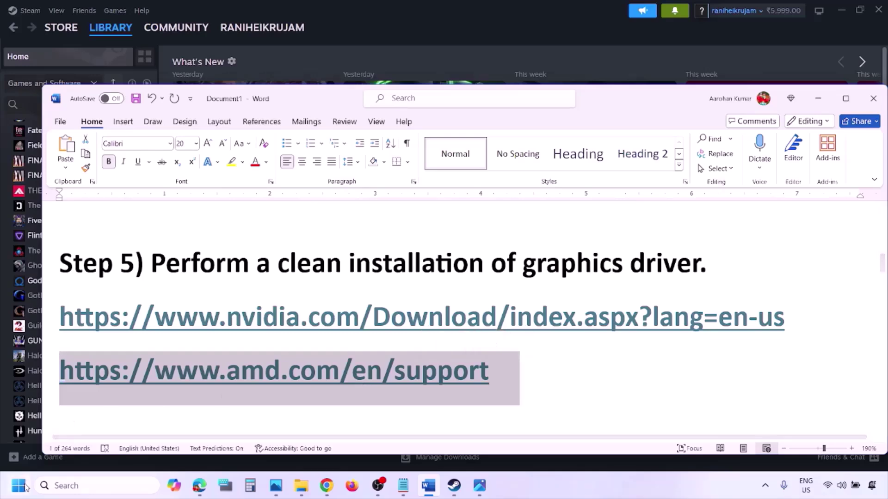
{"action": "key", "text": "super"}
{"action": "left_click", "coordinate": [333, 446]}
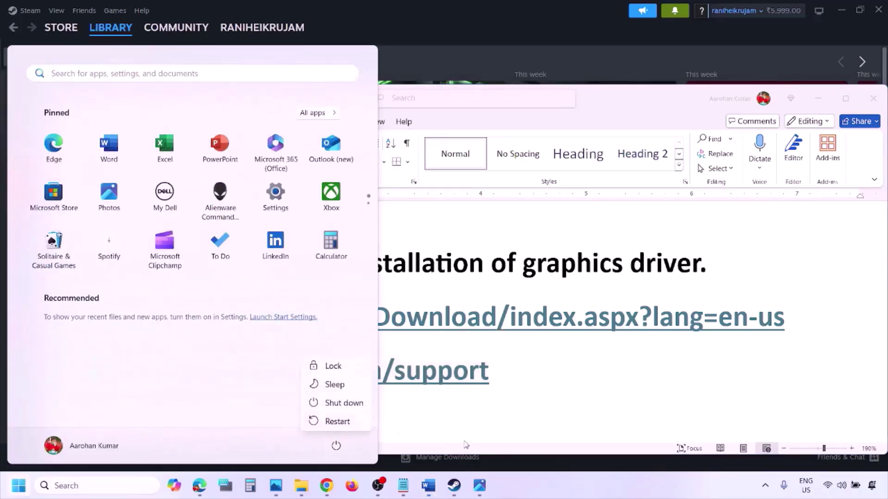
{"action": "left_click", "coordinate": [560, 489]}
{"action": "key", "text": "Delete"}
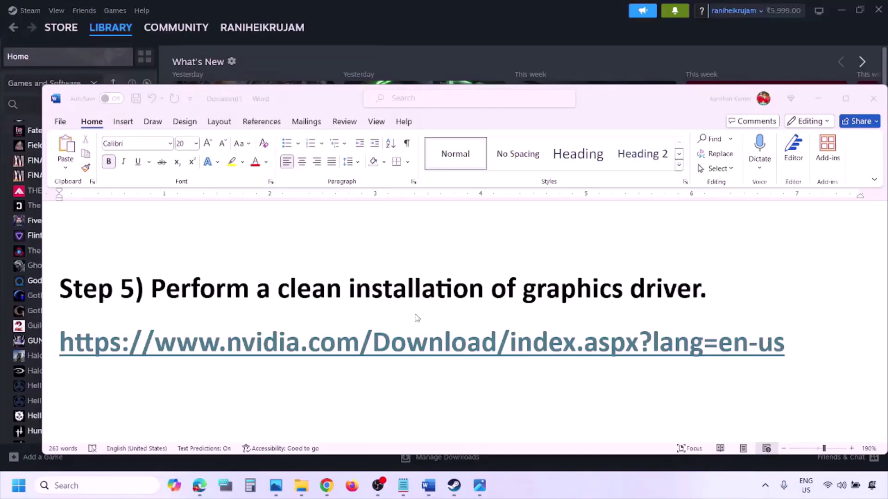
{"action": "scroll", "coordinate": [415, 316], "scroll_direction": "down", "scroll_amount": 3}
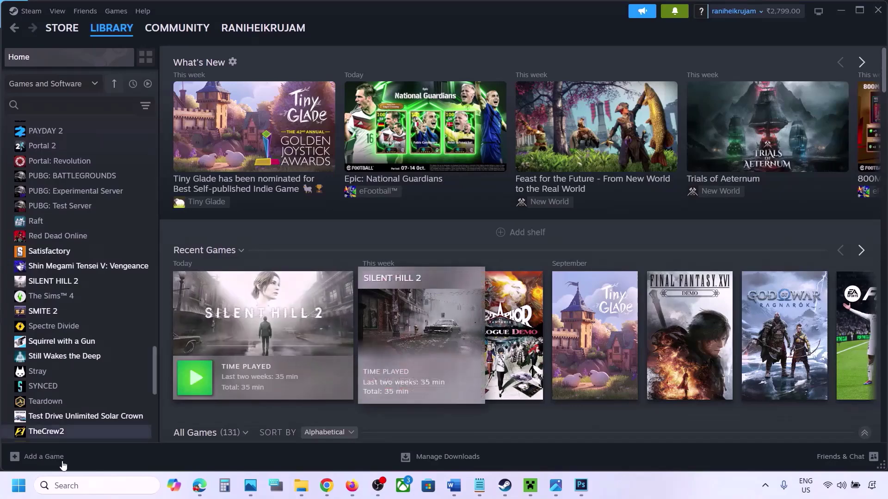
Search Windows for "graphics" and open Graphics settings.
{"action": "left_click", "coordinate": [70, 485]}
{"action": "type", "text": "gra"}
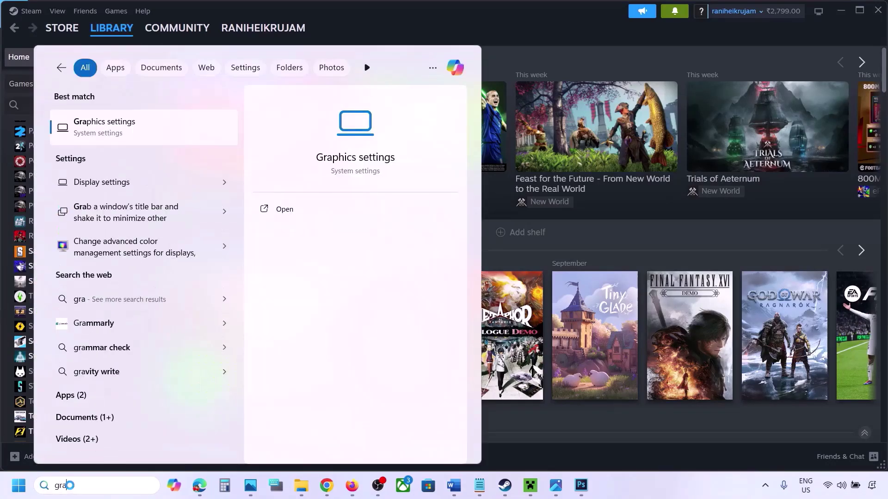
{"action": "type", "text": "phics"}
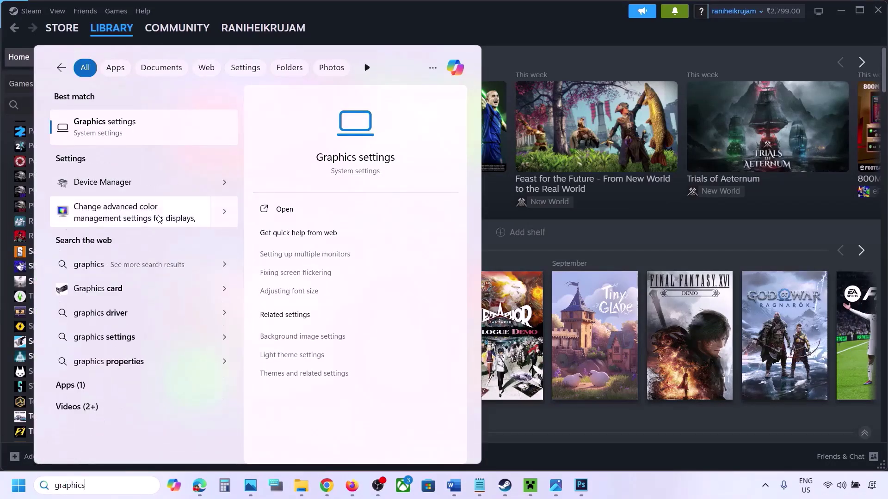
{"action": "left_click", "coordinate": [109, 132]}
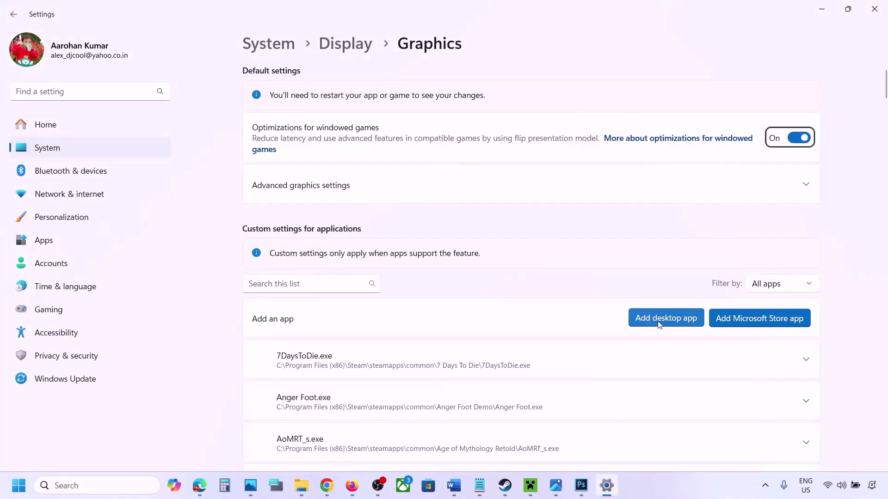
Browse for a desktop app to add in Steam\steamapps\common and cancel the file selection.
{"action": "left_click", "coordinate": [669, 320]}
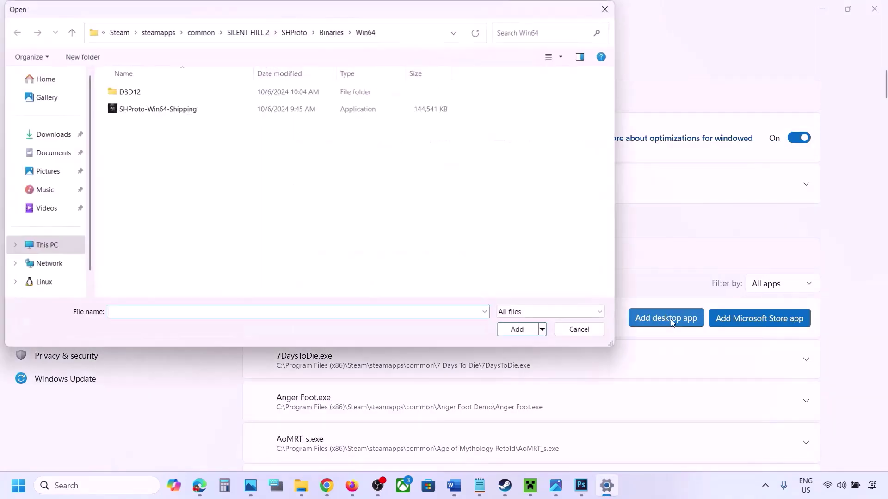
{"action": "left_click", "coordinate": [215, 32]}
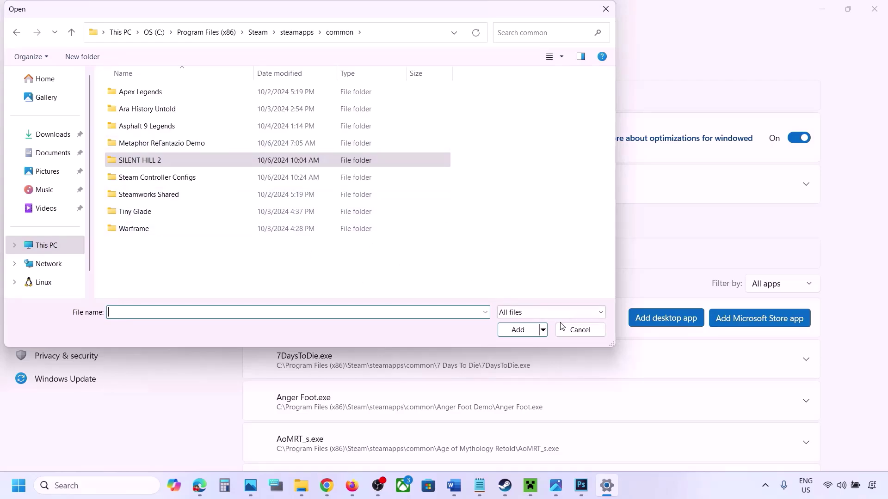
{"action": "left_click", "coordinate": [578, 330]}
Set the GPU preference for ChainedTogether-Win64-Shipping.exe to High Performance (NVIDIA GeForce RTX 3050 Laptop GPU).
{"action": "scroll", "coordinate": [590, 328], "scroll_direction": "down", "scroll_amount": 8}
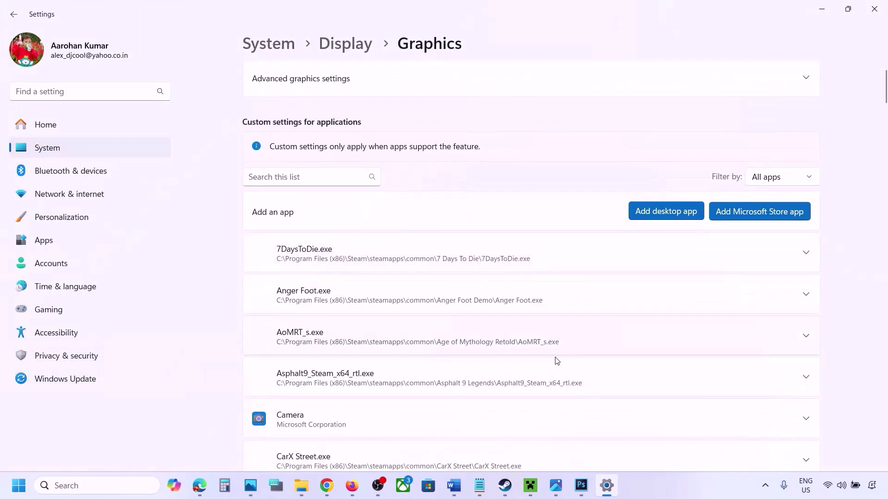
{"action": "scroll", "coordinate": [556, 359], "scroll_direction": "down", "scroll_amount": 2}
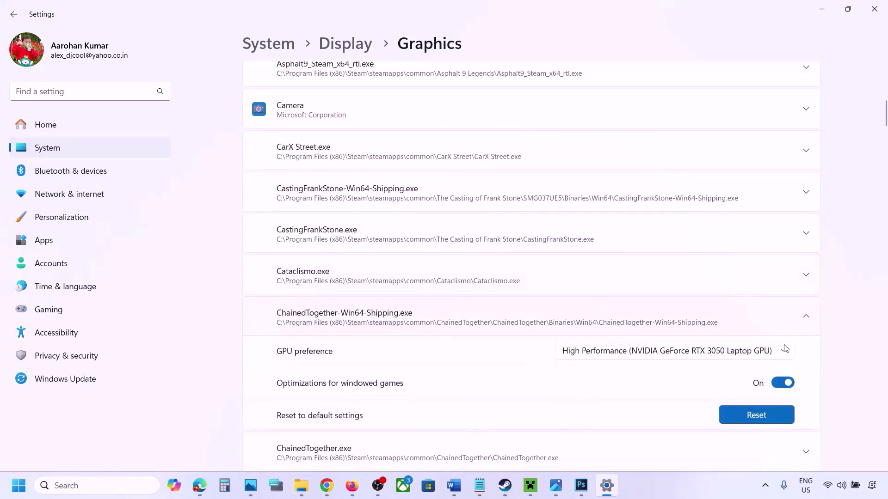
{"action": "left_click", "coordinate": [753, 355]}
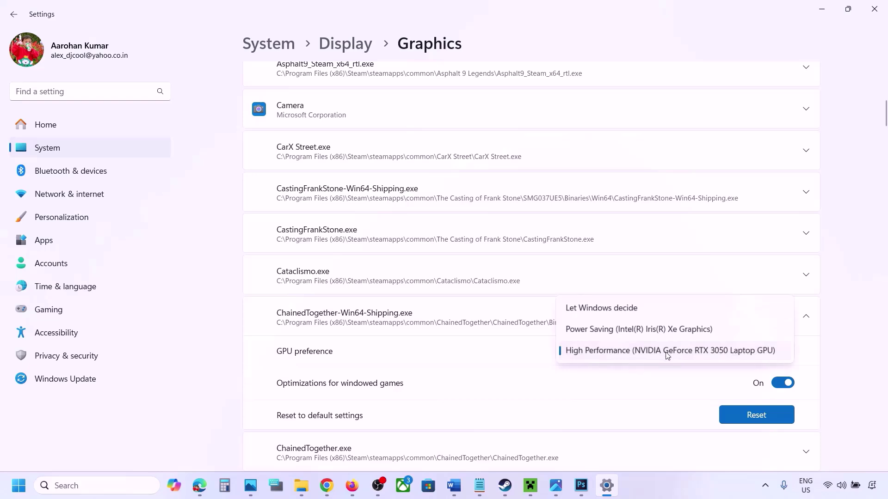
{"action": "left_click", "coordinate": [703, 352]}
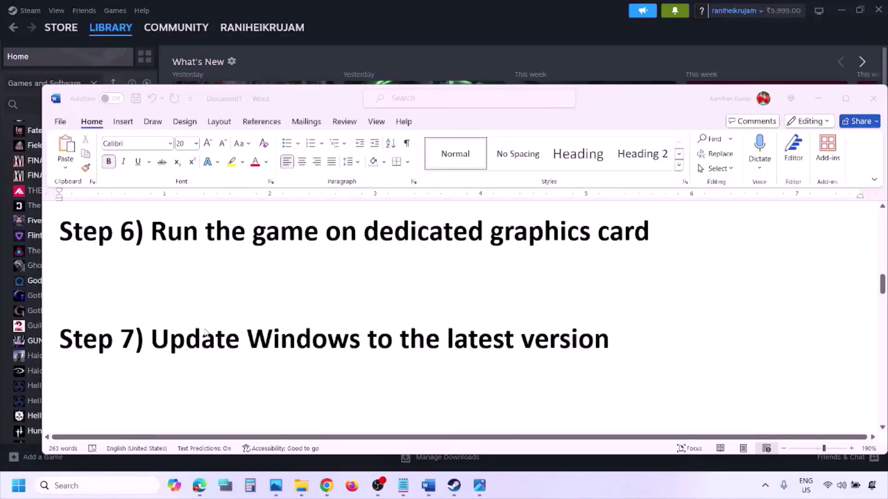
Select the Step 7 instruction in the Word document, then switch to Windows Settings and check Windows Update for updates.
{"action": "left_click", "coordinate": [197, 331]}
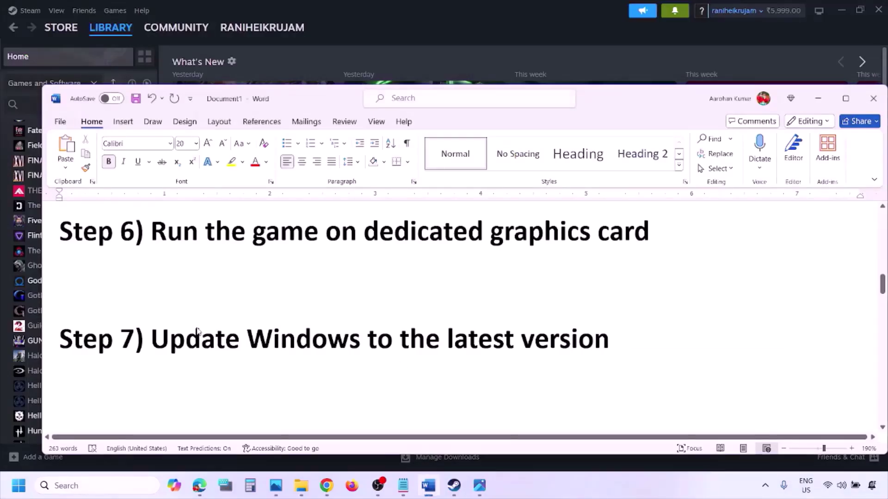
{"action": "left_click_drag", "start_coordinate": [158, 339], "coordinate": [598, 354]}
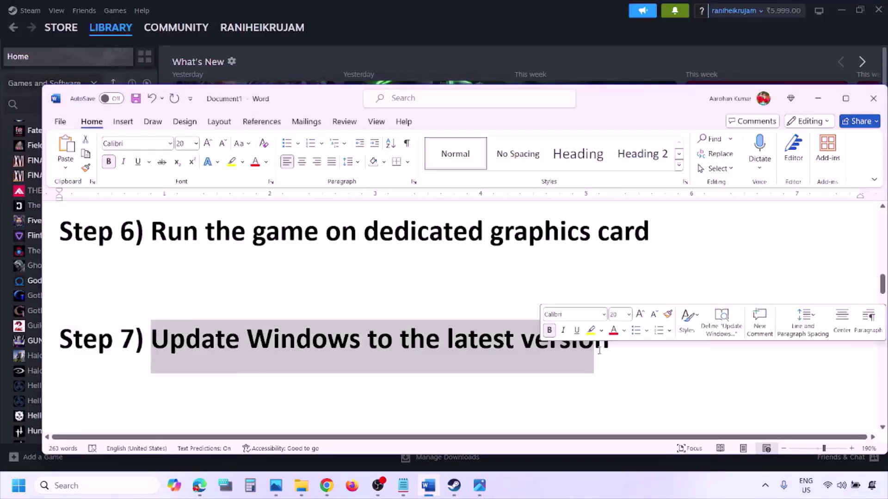
{"action": "key", "text": "super+i"}
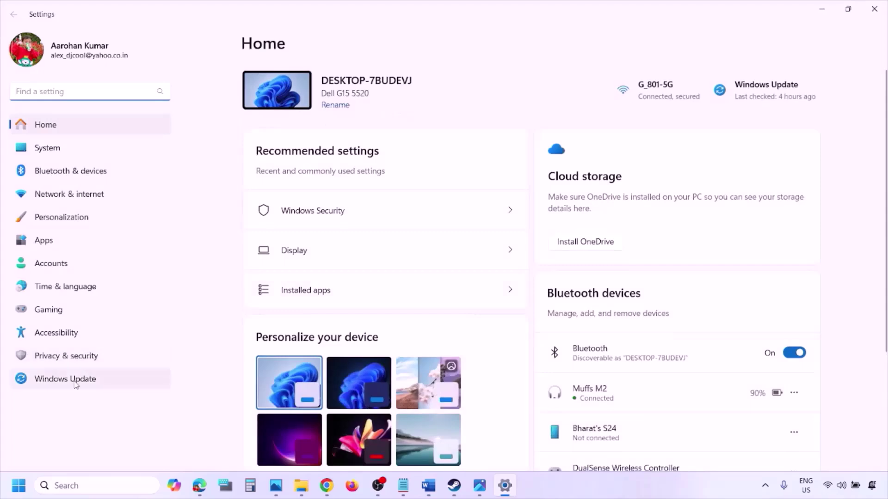
{"action": "left_click", "coordinate": [75, 382]}
{"action": "left_click", "coordinate": [786, 98]}
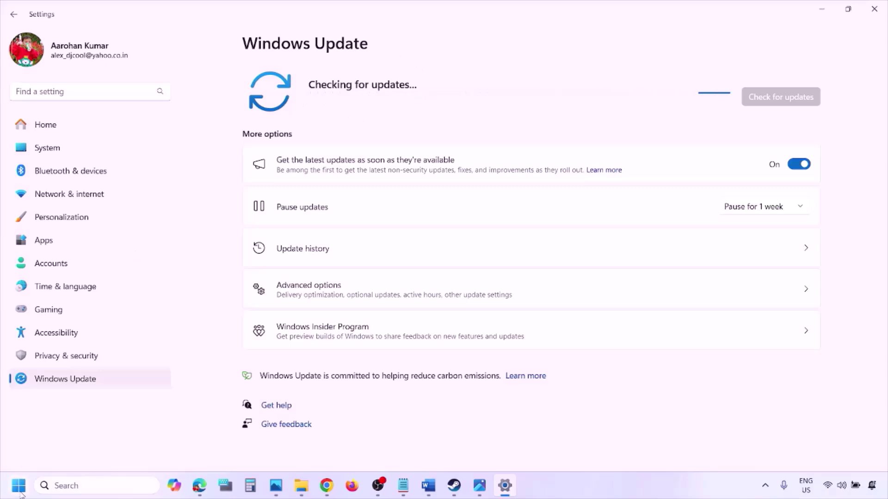
Show the Windows power options with Restart, and return to the Word document without choosing one.
{"action": "key", "text": "super"}
{"action": "left_click", "coordinate": [337, 446]}
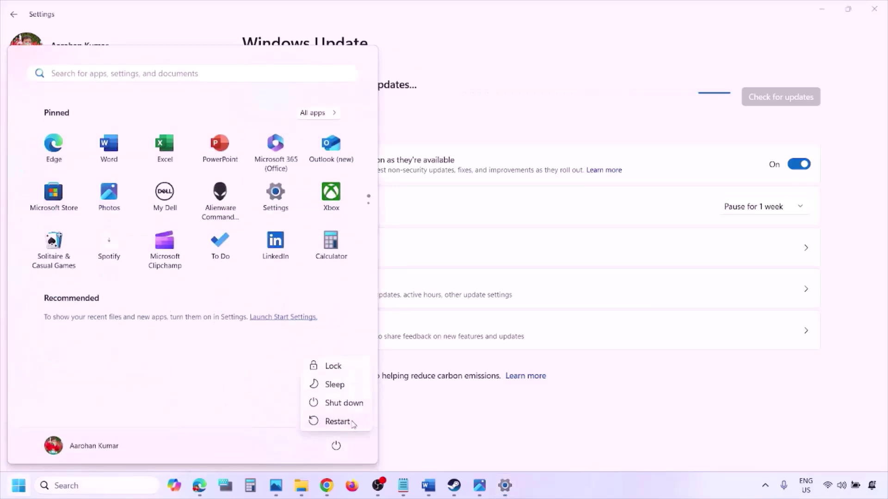
{"action": "left_click", "coordinate": [430, 494]}
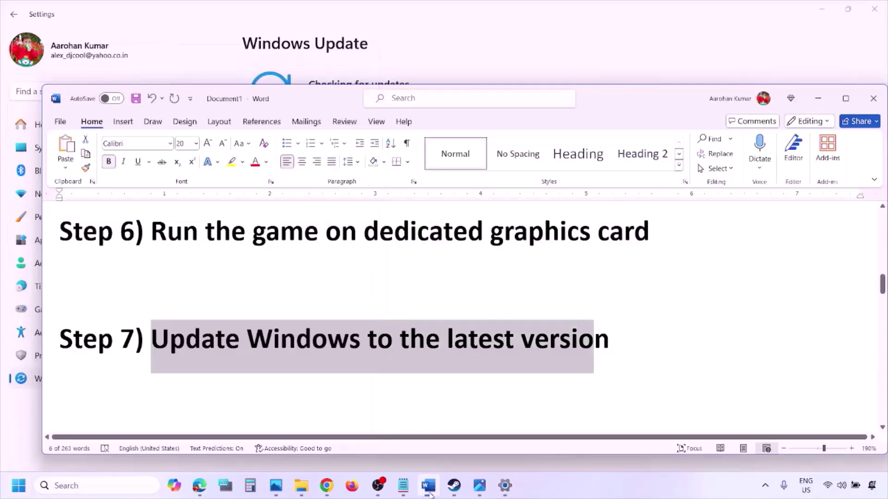
Copy the Step 8 Visual C++ link from the Word document and open it in a new Chrome window.
{"action": "scroll", "coordinate": [422, 431], "scroll_direction": "down", "scroll_amount": 3}
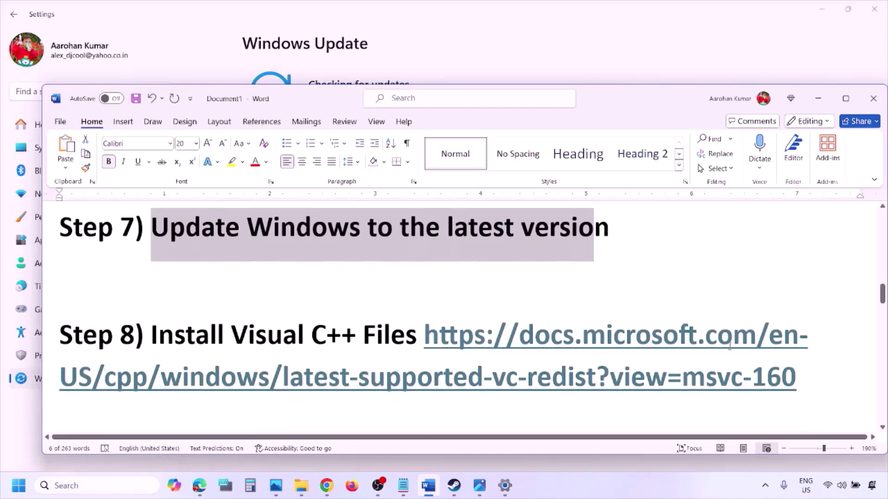
{"action": "left_click_drag", "start_coordinate": [810, 385], "coordinate": [485, 342]}
{"action": "key", "text": "ctrl+c"}
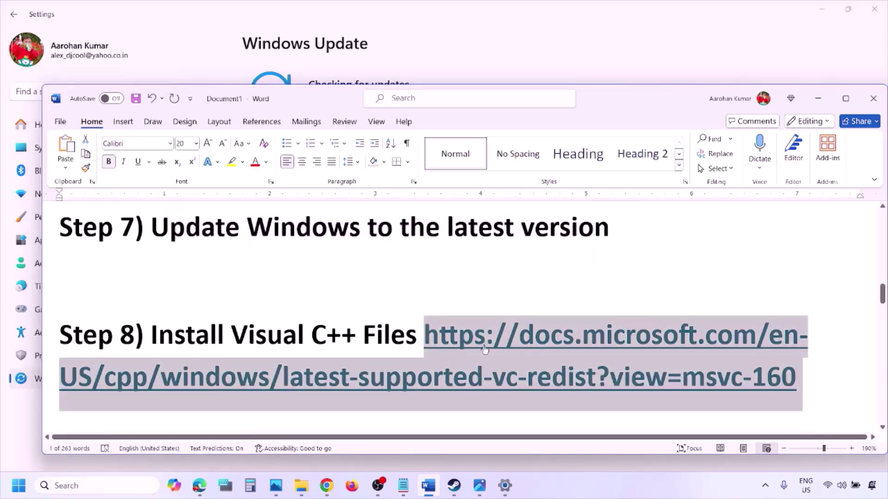
{"action": "right_click", "coordinate": [327, 486]}
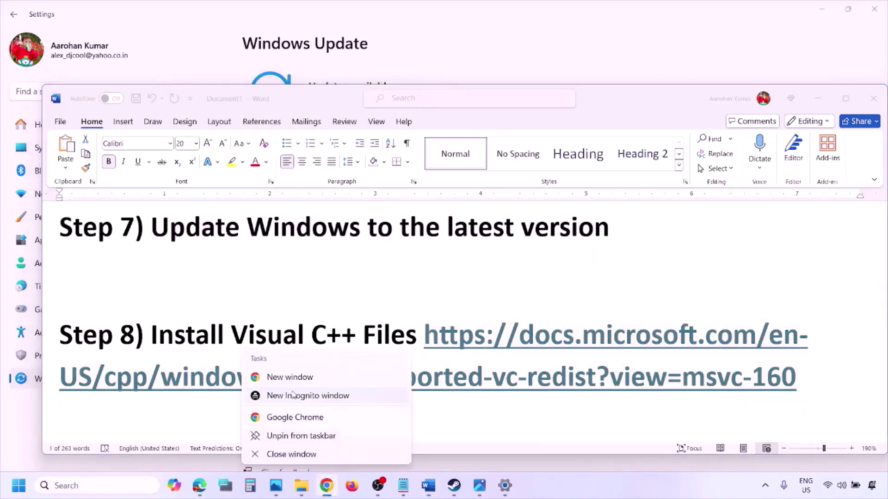
{"action": "left_click", "coordinate": [290, 377]}
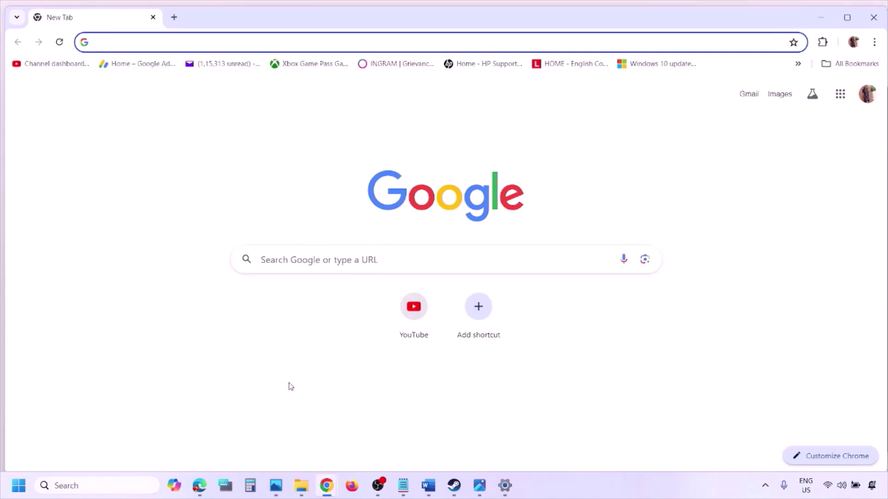
{"action": "key", "text": "ctrl+v"}
{"action": "key", "text": "Return"}
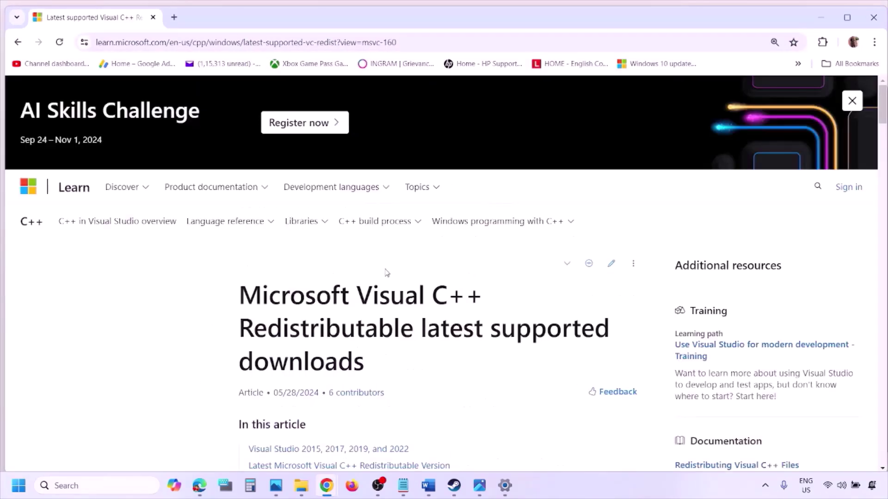
Find the Visual Studio 2015, 2017, 2019, and 2022 section and its table of redistributable download links.
{"action": "scroll", "coordinate": [386, 273], "scroll_direction": "down", "scroll_amount": 4}
{"action": "scroll", "coordinate": [386, 273], "scroll_direction": "down", "scroll_amount": 6}
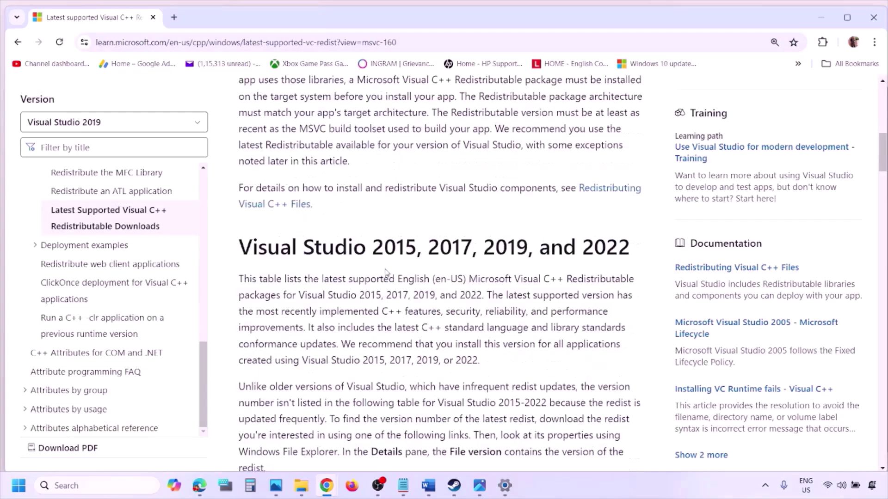
{"action": "left_click_drag", "start_coordinate": [286, 251], "coordinate": [596, 248]}
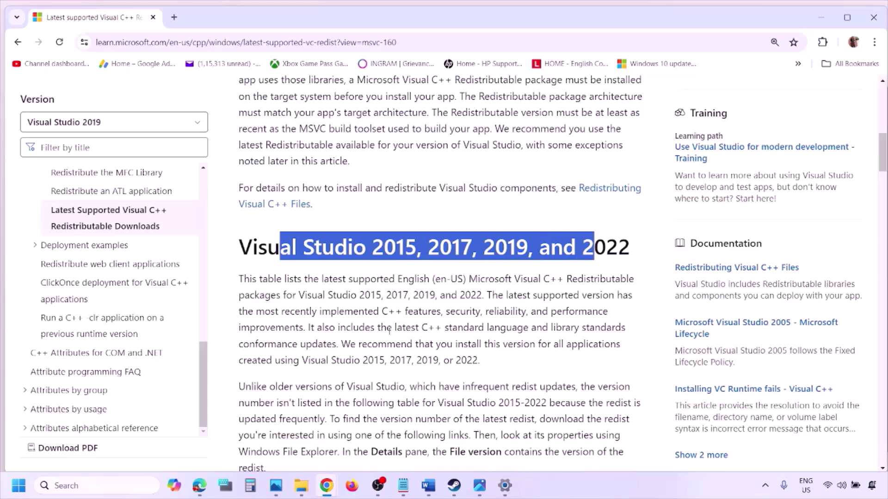
{"action": "scroll", "coordinate": [389, 330], "scroll_direction": "down", "scroll_amount": 10}
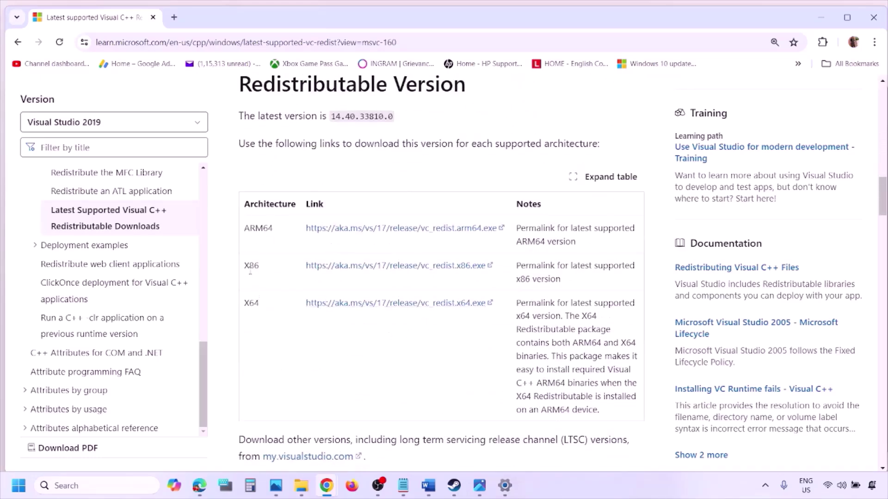
Download and run the X86 Visual C++ 2015-2022 Redistributable and start its repair.
{"action": "double_click", "coordinate": [250, 268]}
{"action": "double_click", "coordinate": [252, 302]}
{"action": "left_click_drag", "start_coordinate": [250, 280], "coordinate": [436, 276]}
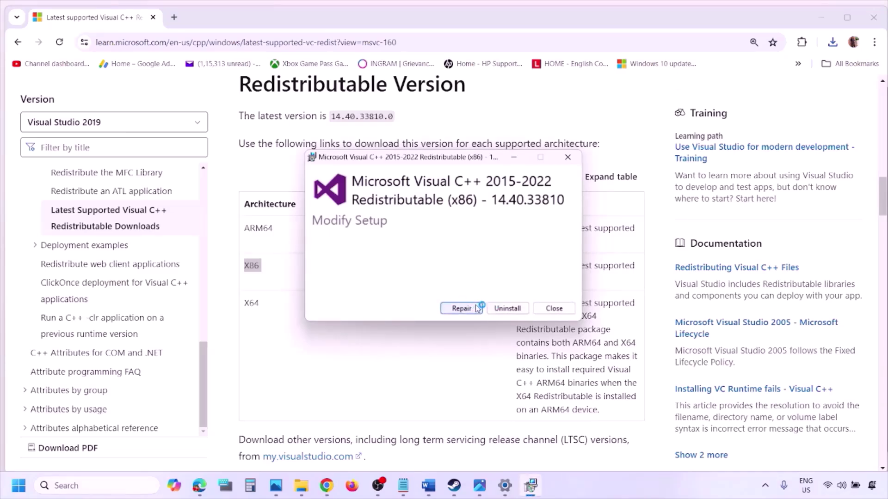
{"action": "left_click", "coordinate": [476, 309]}
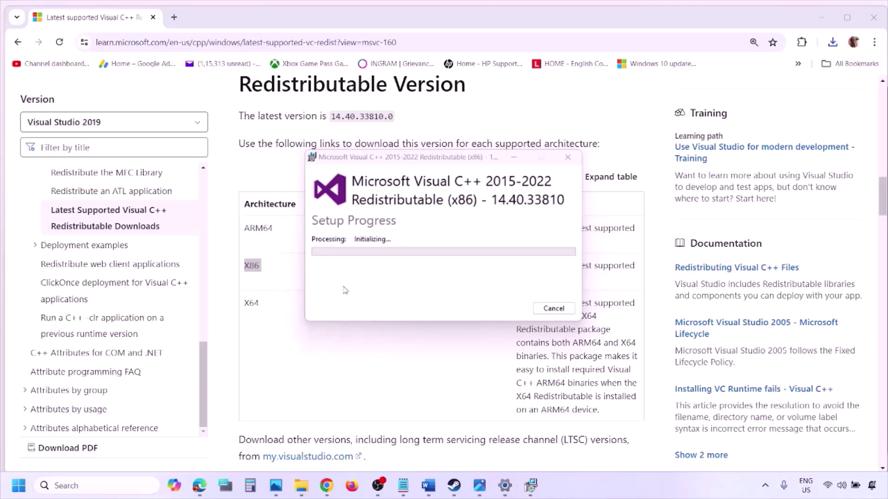
Download and run the X64 Visual C++ 2015-2022 Redistributable and start its repair.
{"action": "double_click", "coordinate": [250, 303]}
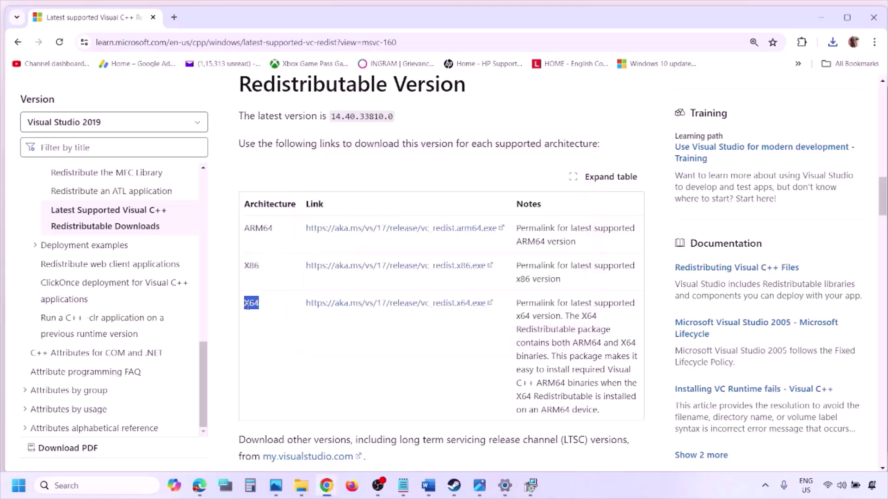
{"action": "left_click", "coordinate": [403, 307]}
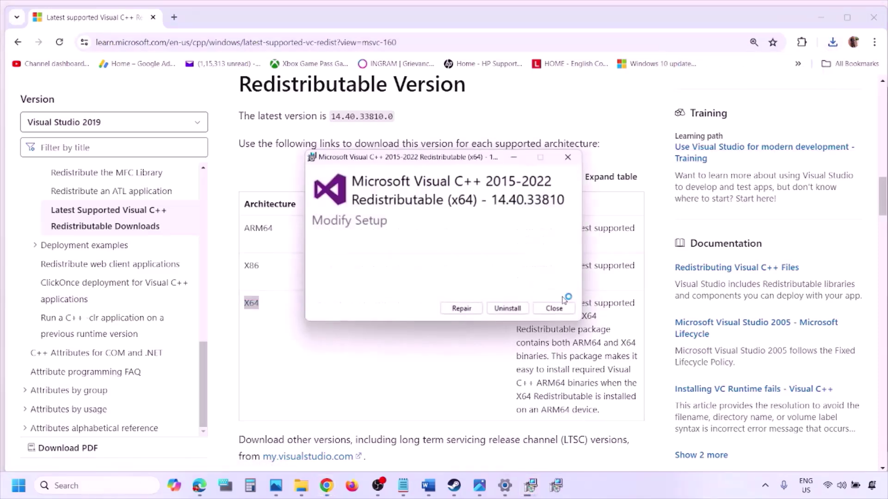
{"action": "left_click", "coordinate": [462, 309]}
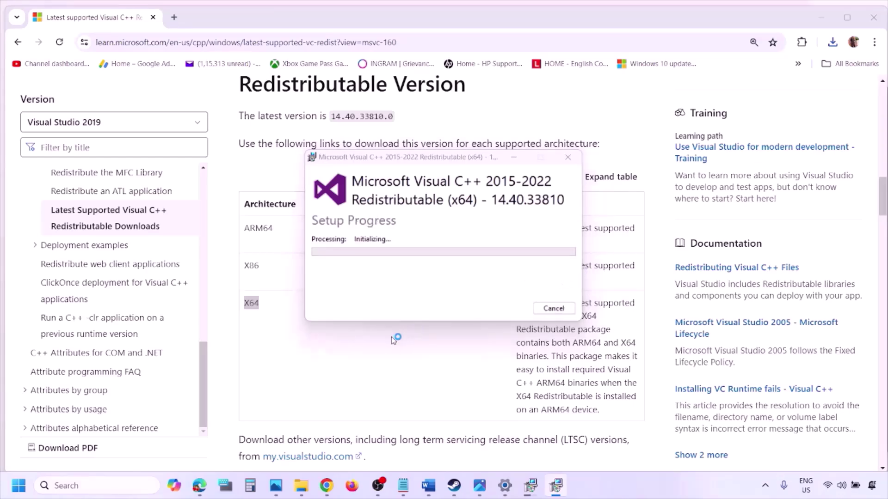
Arrange the x86 and x64 redistributable setup windows side by side to watch both repairs.
{"action": "left_click", "coordinate": [531, 486]}
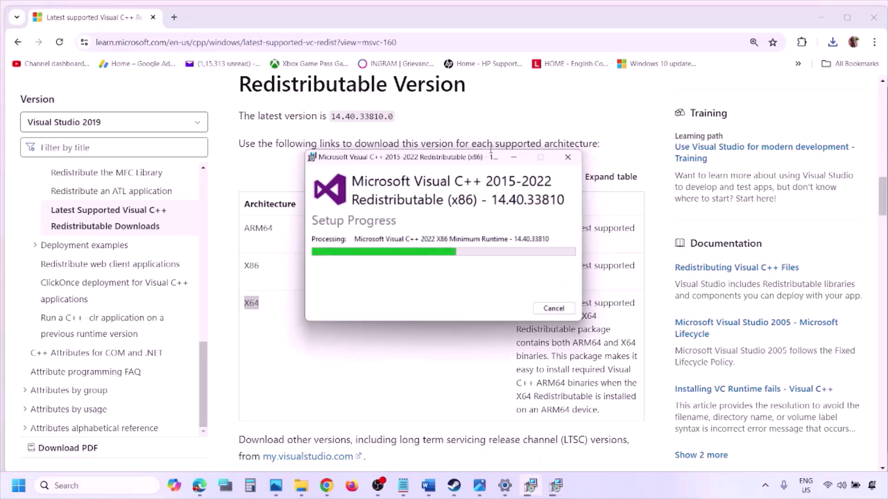
{"action": "left_click_drag", "start_coordinate": [487, 157], "coordinate": [282, 197]}
{"action": "left_click_drag", "start_coordinate": [462, 168], "coordinate": [573, 206]}
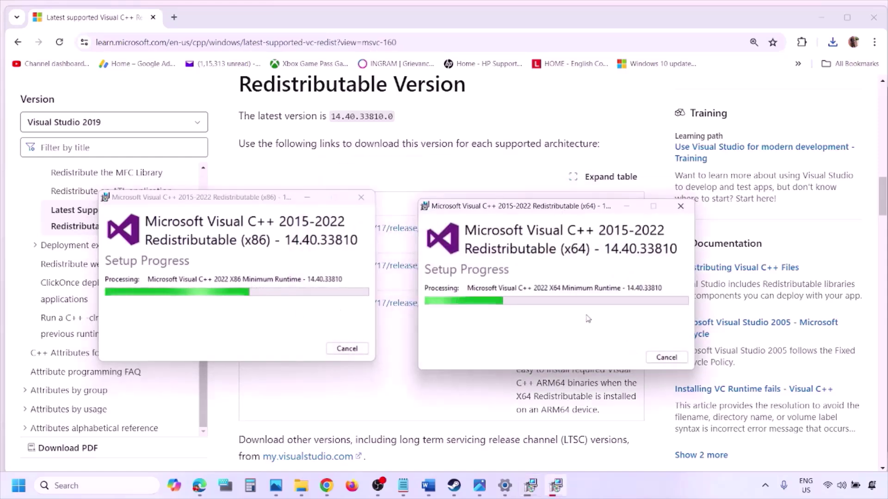
Return to the download page, bring up the Windows power options and dismiss them without choosing one.
{"action": "left_click", "coordinate": [390, 401]}
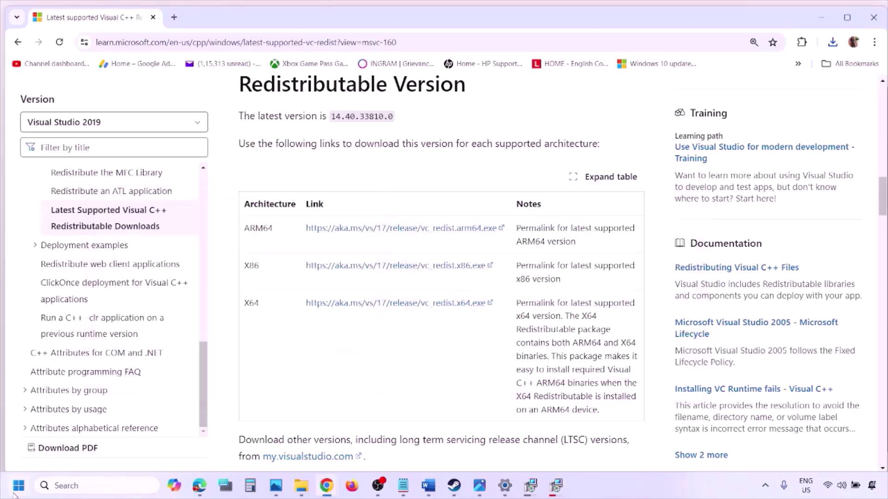
{"action": "left_click", "coordinate": [18, 485]}
{"action": "left_click", "coordinate": [336, 446]}
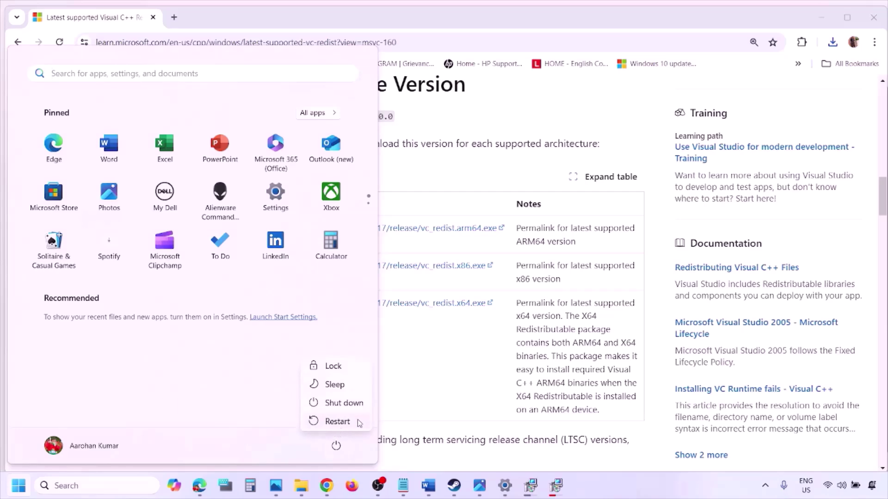
{"action": "key", "text": "Escape"}
{"action": "left_click", "coordinate": [460, 393]}
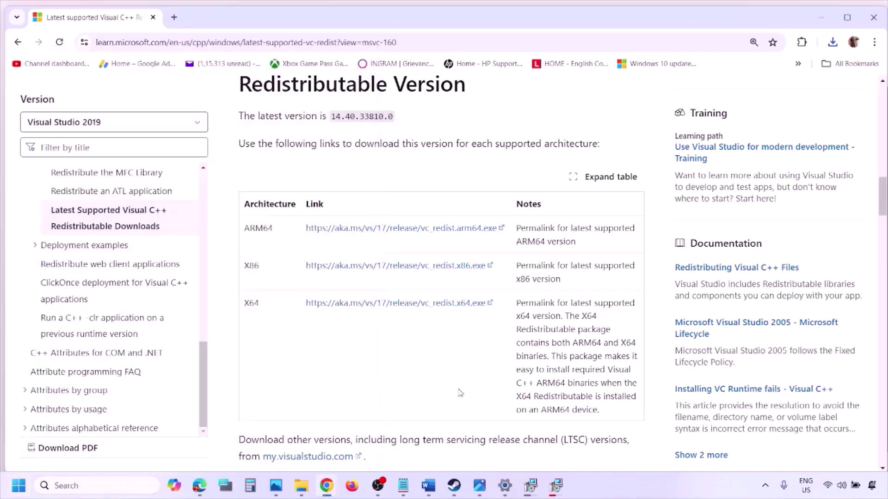
Switch to the Word document, go to Step 9 and maximize the window.
{"action": "left_click", "coordinate": [428, 485]}
{"action": "scroll", "coordinate": [381, 313], "scroll_direction": "down", "scroll_amount": 3}
{"action": "scroll", "coordinate": [380, 313], "scroll_direction": "down", "scroll_amount": 3}
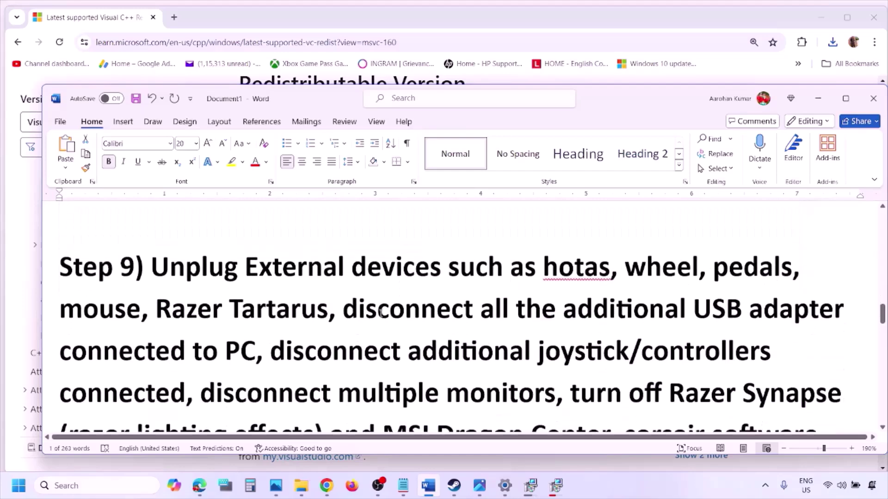
{"action": "left_click", "coordinate": [848, 98]}
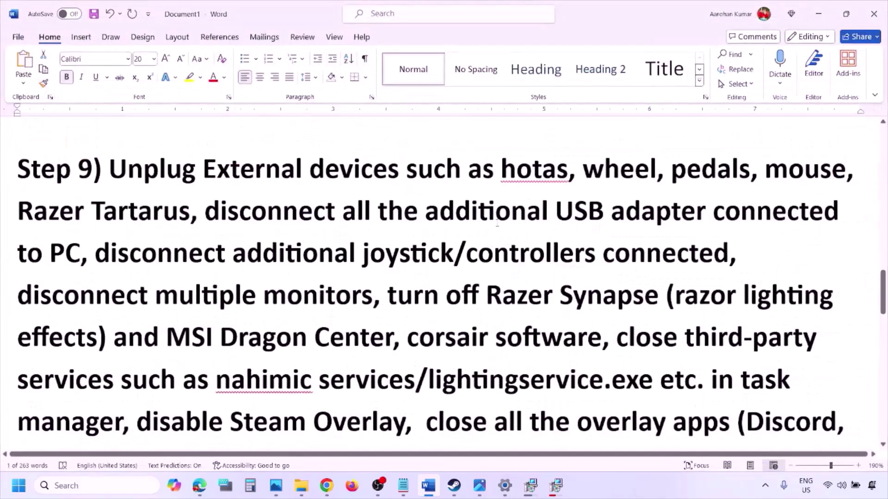
Highlight the Step 9 instructions on unplugging external devices, disconnecting additional joystick/controllers and disconnecting multiple monitors.
{"action": "left_click_drag", "start_coordinate": [113, 169], "coordinate": [660, 212]}
{"action": "left_click", "coordinate": [658, 211]}
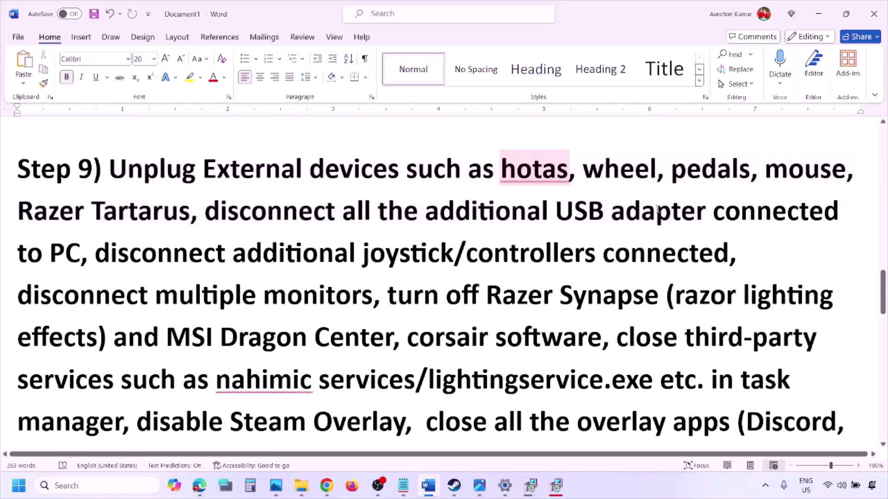
{"action": "left_click_drag", "start_coordinate": [101, 253], "coordinate": [728, 256]}
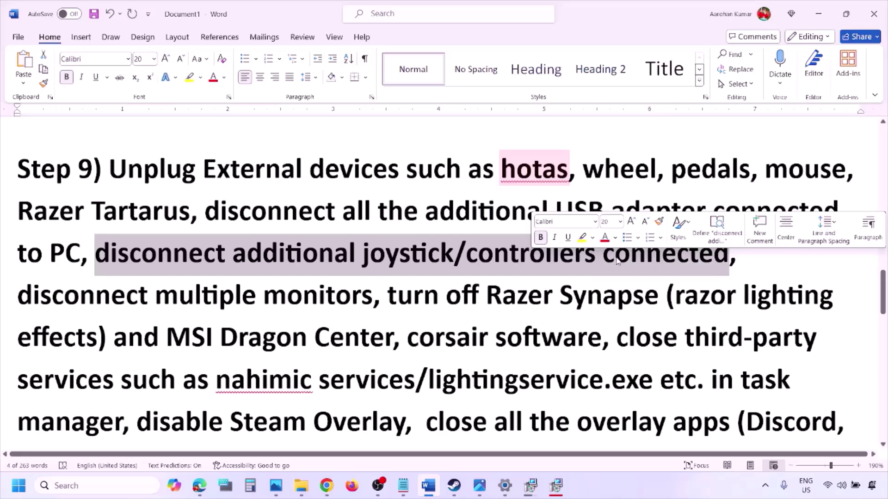
{"action": "left_click", "coordinate": [591, 277]}
{"action": "left_click_drag", "start_coordinate": [32, 297], "coordinate": [309, 300]}
Highlight the Step 9 instructions on turning off Razer Synapse and third-party services, and on disabling Steam Overlay.
{"action": "scroll", "coordinate": [390, 243], "scroll_direction": "down", "scroll_amount": 1}
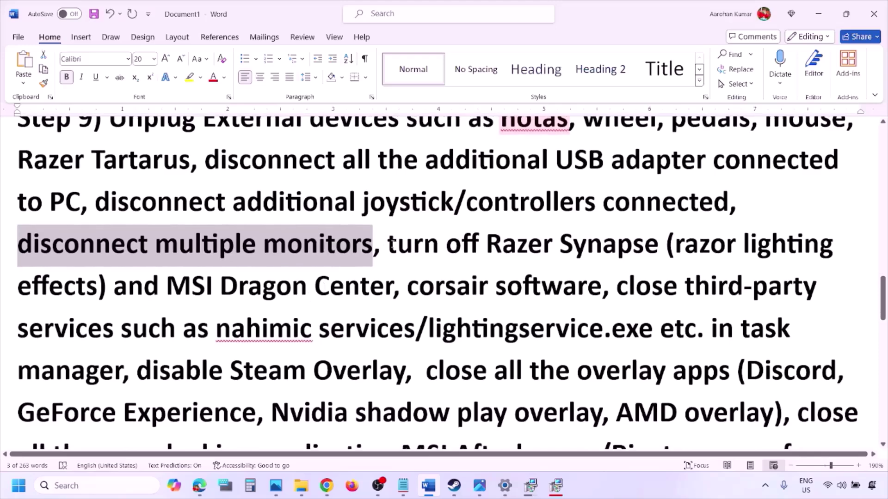
{"action": "left_click_drag", "start_coordinate": [390, 243], "coordinate": [123, 380]}
{"action": "scroll", "coordinate": [178, 314], "scroll_direction": "down", "scroll_amount": 1}
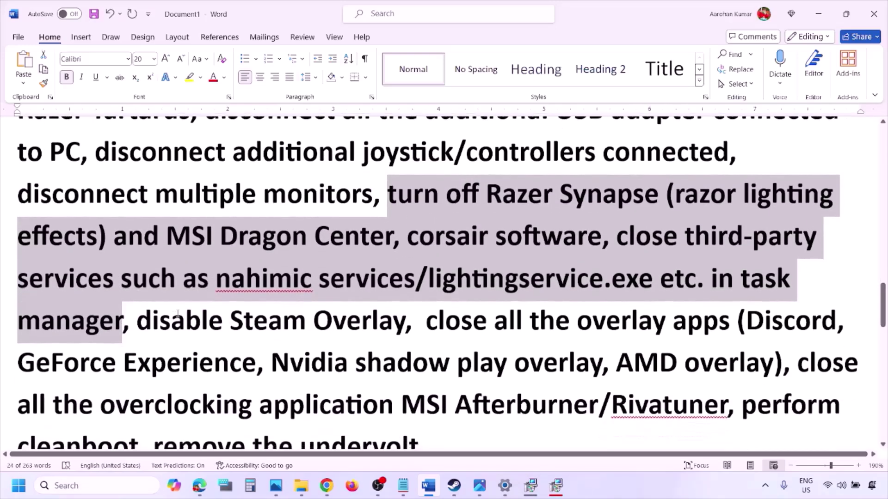
{"action": "left_click_drag", "start_coordinate": [137, 321], "coordinate": [406, 321]}
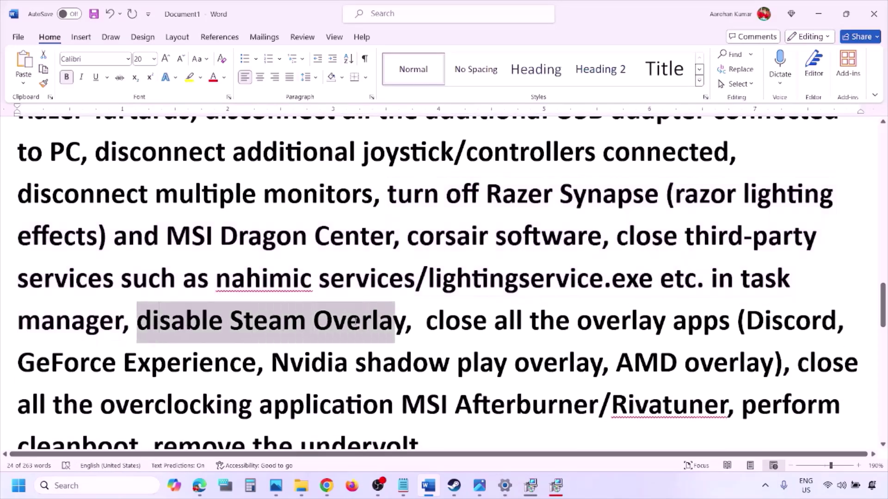
View the 0.png screenshot of the Steam library with a game's Properties option, and move on to the following image.
{"action": "left_click", "coordinate": [614, 491]}
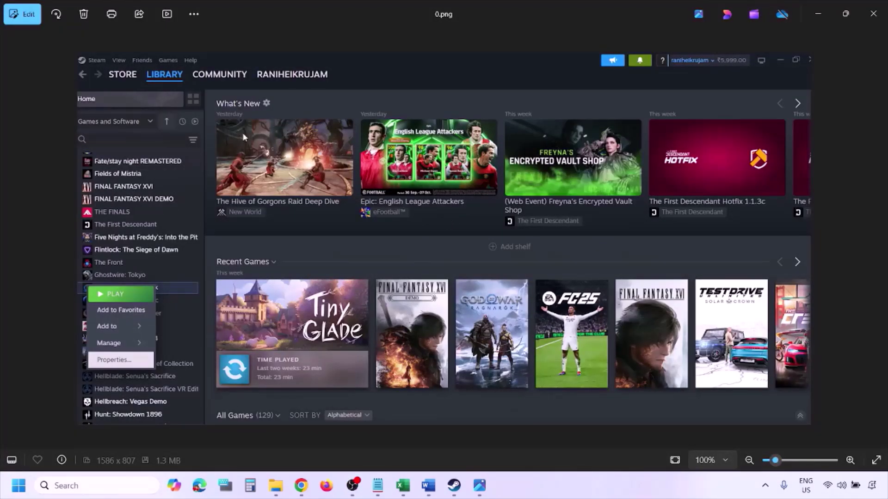
{"action": "key", "text": "ctrl+plus"}
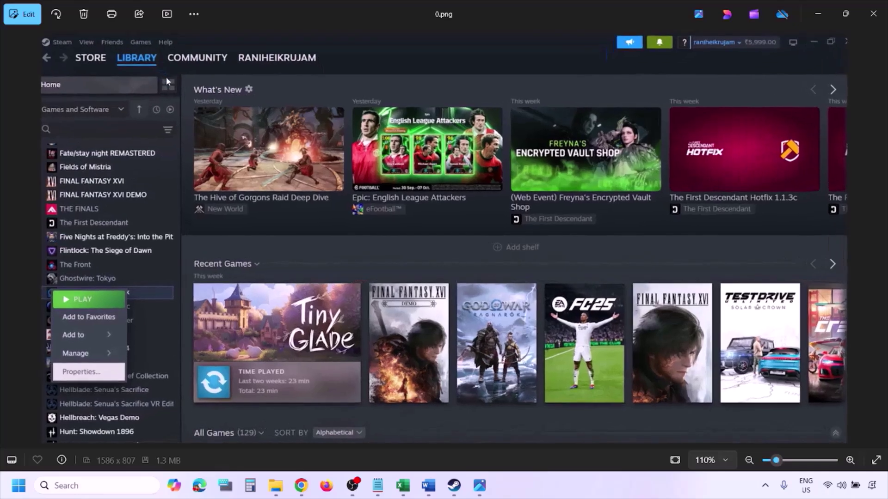
{"action": "key", "text": "ctrl+minus"}
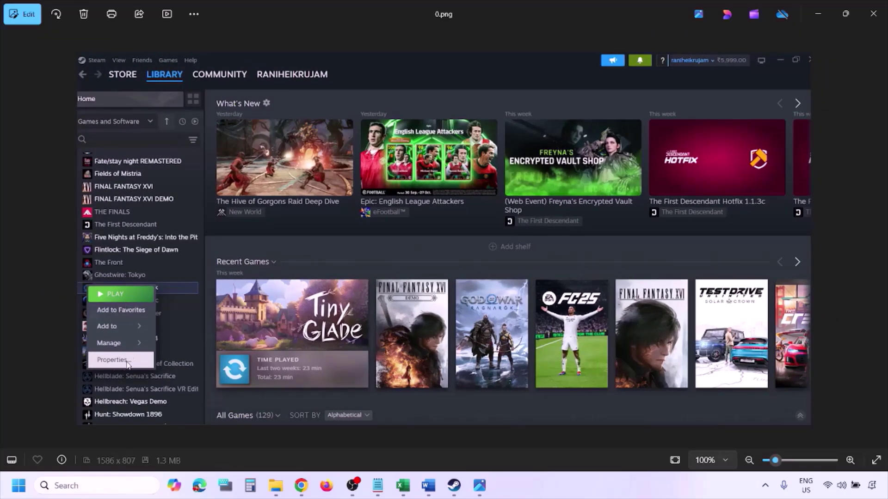
{"action": "key", "text": "Right"}
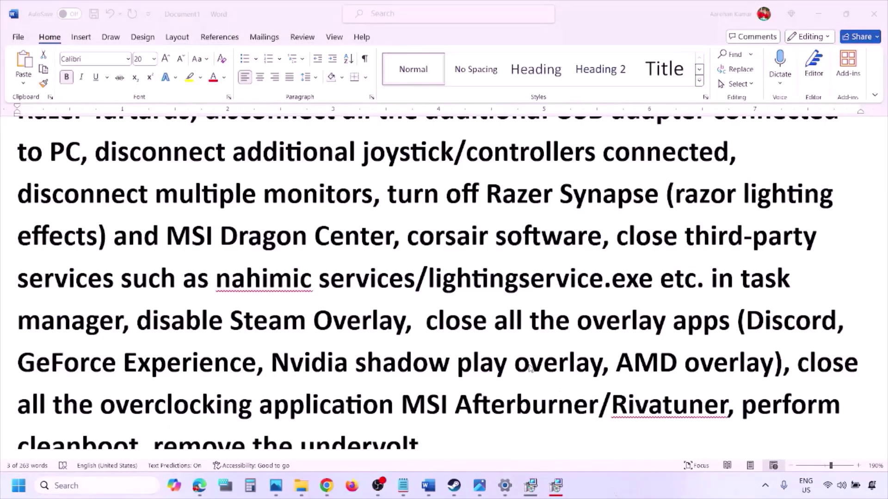
Switch to Discord and turn off its in-game overlay in the Game Overlay settings, and turn off the in-game overlay in GeForce Experience.
{"action": "scroll", "coordinate": [530, 367], "scroll_direction": "down", "scroll_amount": 2}
{"action": "key", "text": "alt+Tab"}
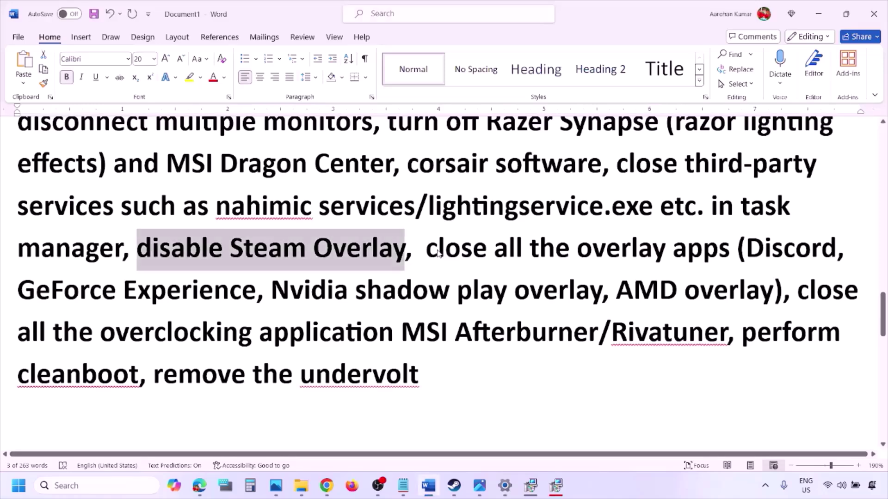
{"action": "left_click", "coordinate": [623, 496]}
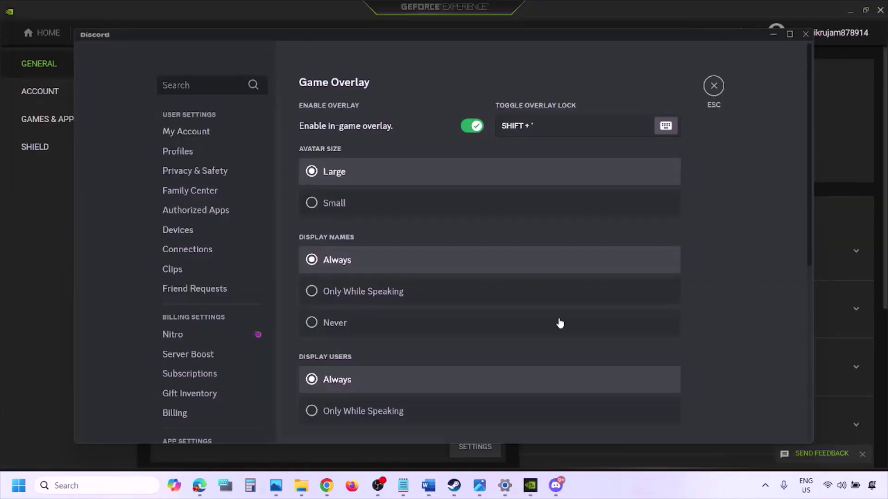
{"action": "scroll", "coordinate": [218, 247], "scroll_direction": "down", "scroll_amount": 10}
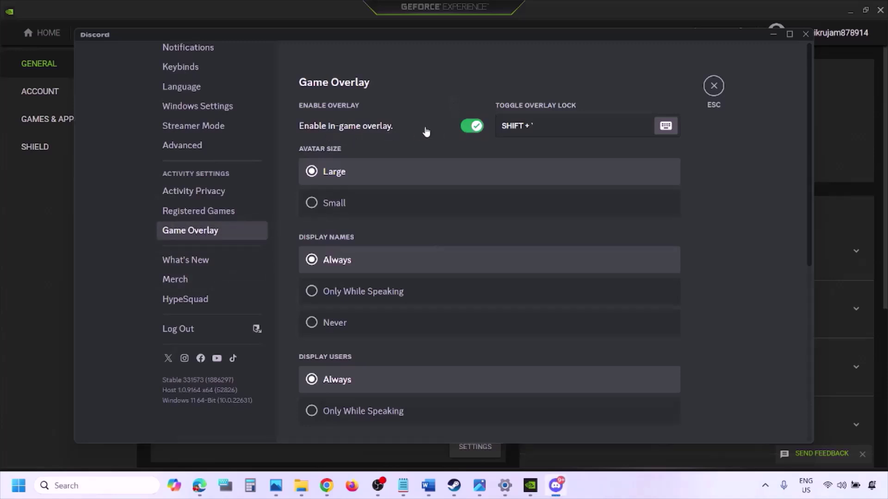
{"action": "left_click", "coordinate": [469, 126]}
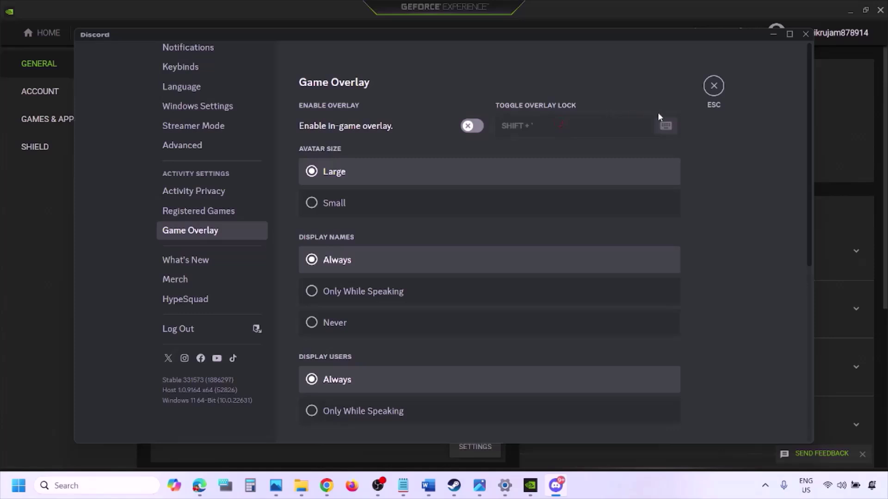
{"action": "left_click", "coordinate": [532, 488]}
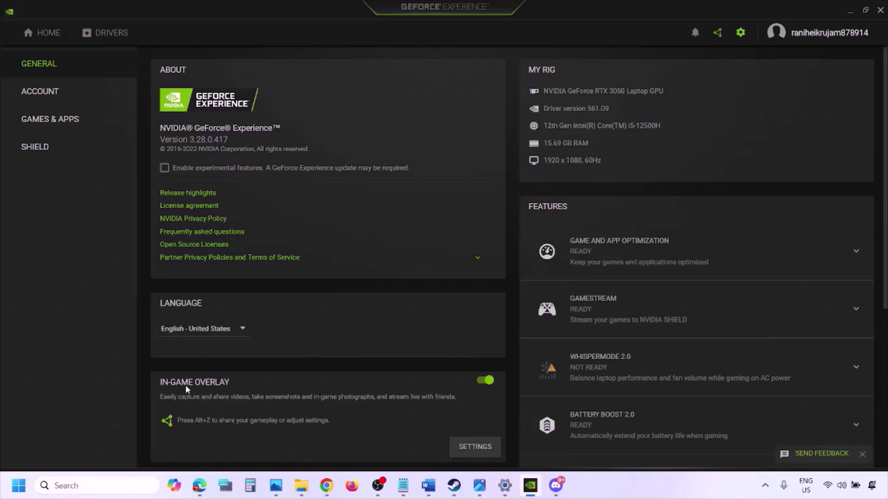
{"action": "left_click", "coordinate": [485, 381]}
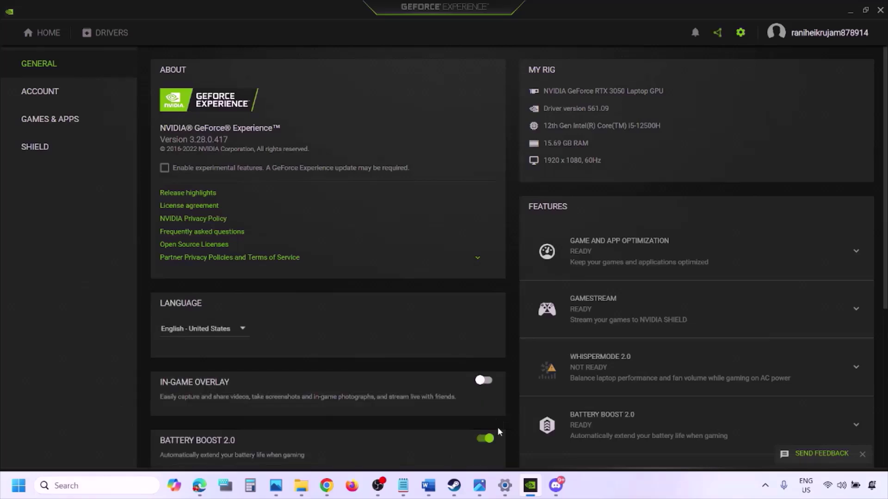
Return to the Word document and highlight the Step 9 instruction "close all the overlay apps".
{"action": "left_click", "coordinate": [428, 486]}
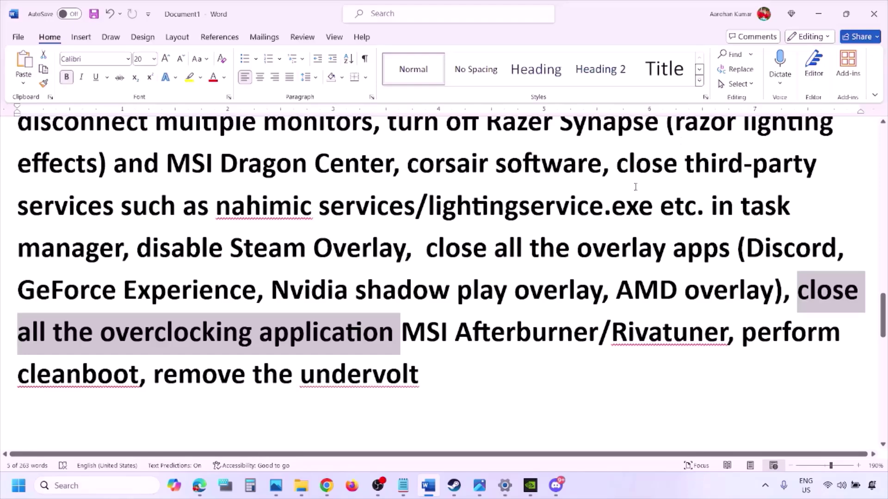
{"action": "scroll", "coordinate": [635, 186], "scroll_direction": "up", "scroll_amount": 2}
{"action": "scroll", "coordinate": [440, 270], "scroll_direction": "down", "scroll_amount": 1}
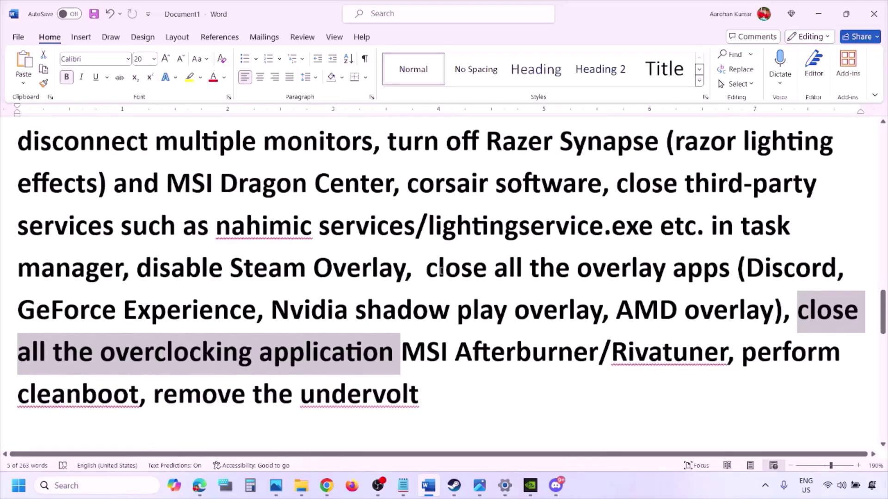
{"action": "left_click_drag", "start_coordinate": [439, 271], "coordinate": [693, 278]}
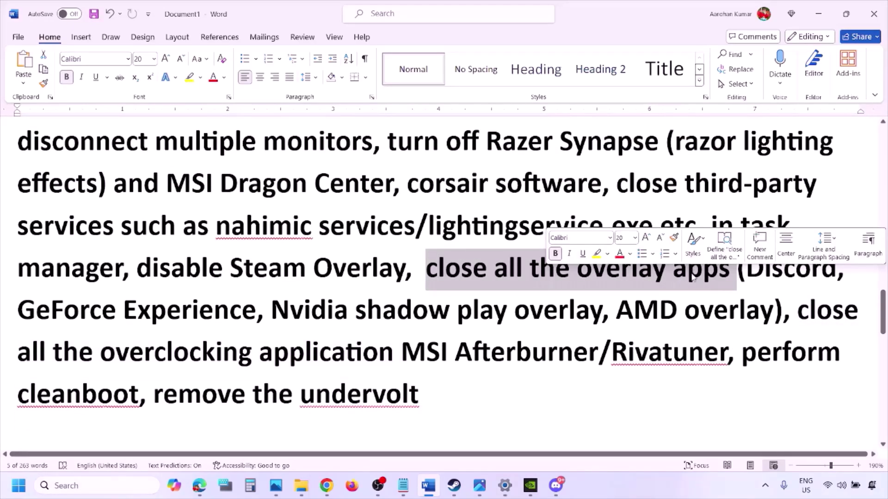
{"action": "left_click", "coordinate": [488, 270]}
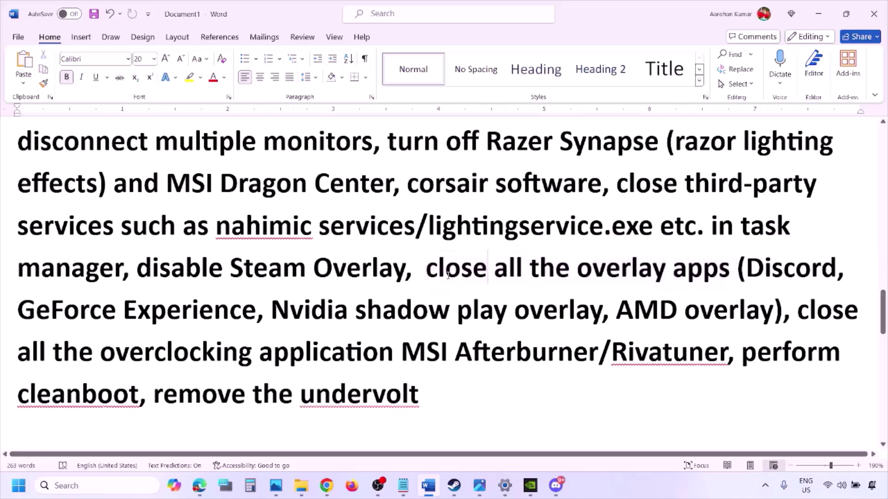
{"action": "left_click_drag", "start_coordinate": [428, 269], "coordinate": [737, 273]}
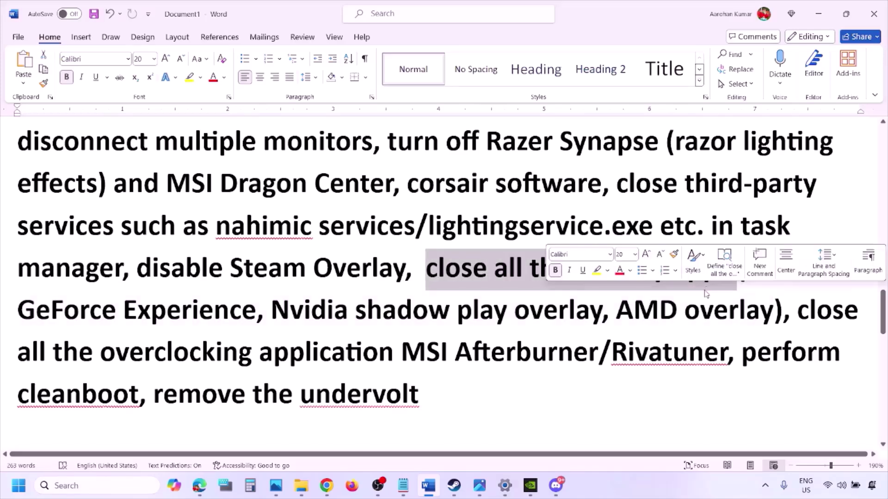
Quit the Discord, NVIDIA and Logitech G HUB apps running in the background.
{"action": "left_click", "coordinate": [765, 486]}
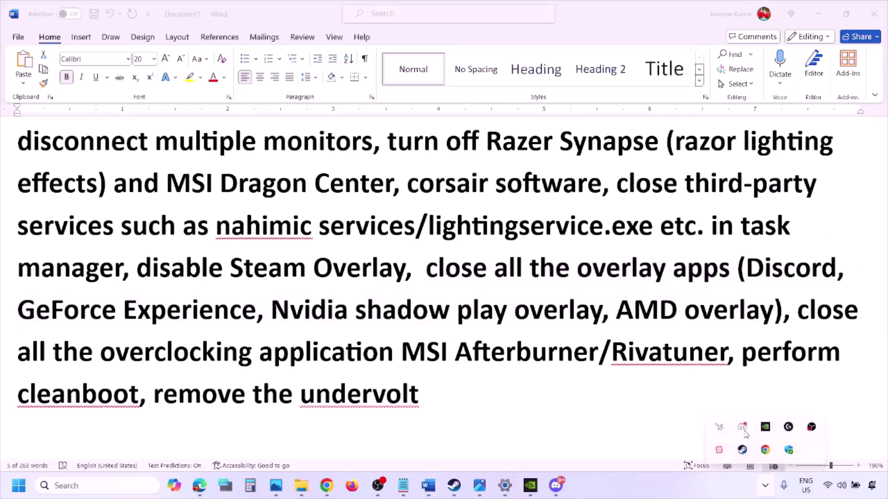
{"action": "right_click", "coordinate": [744, 433]}
{"action": "left_click", "coordinate": [787, 418]}
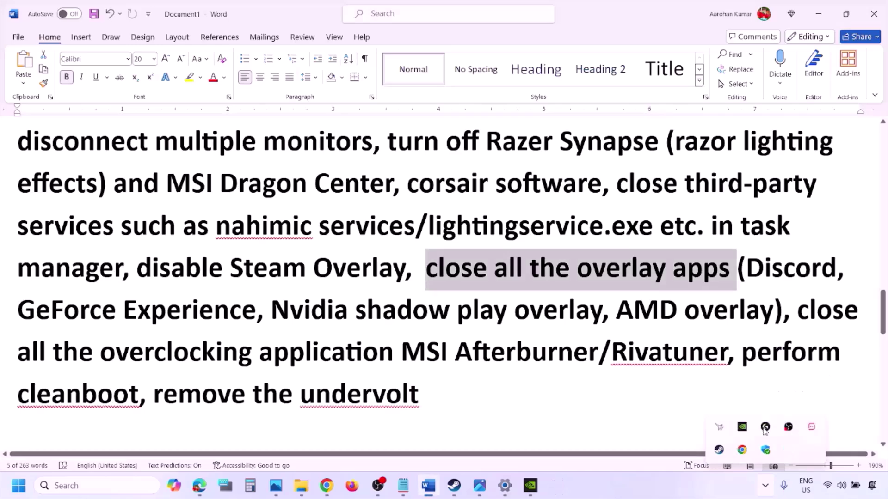
{"action": "right_click", "coordinate": [741, 435]}
{"action": "left_click", "coordinate": [768, 426]}
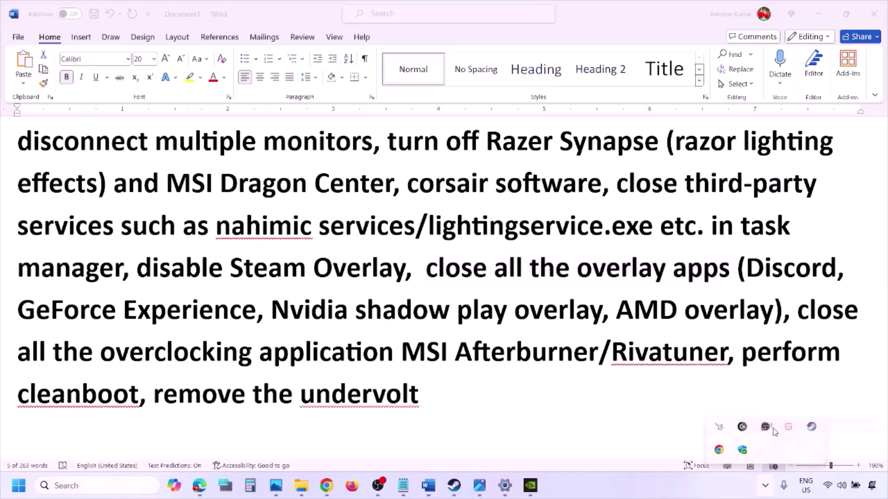
{"action": "right_click", "coordinate": [741, 428]}
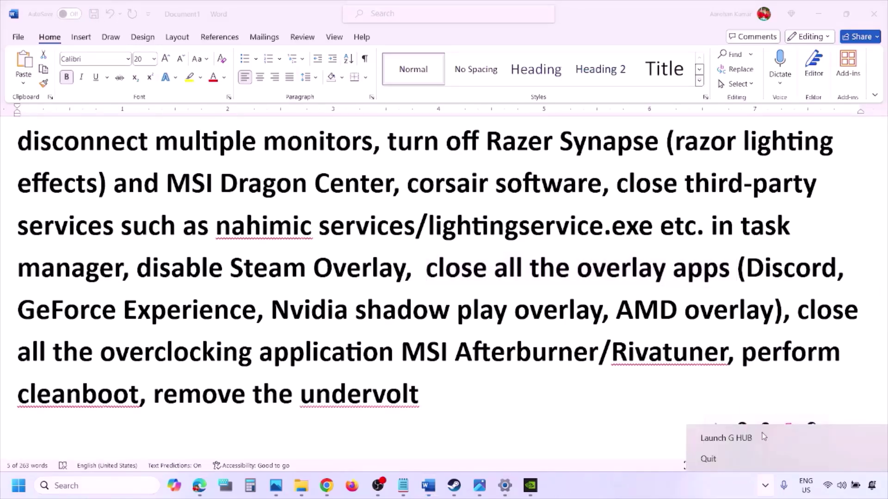
{"action": "left_click", "coordinate": [733, 458]}
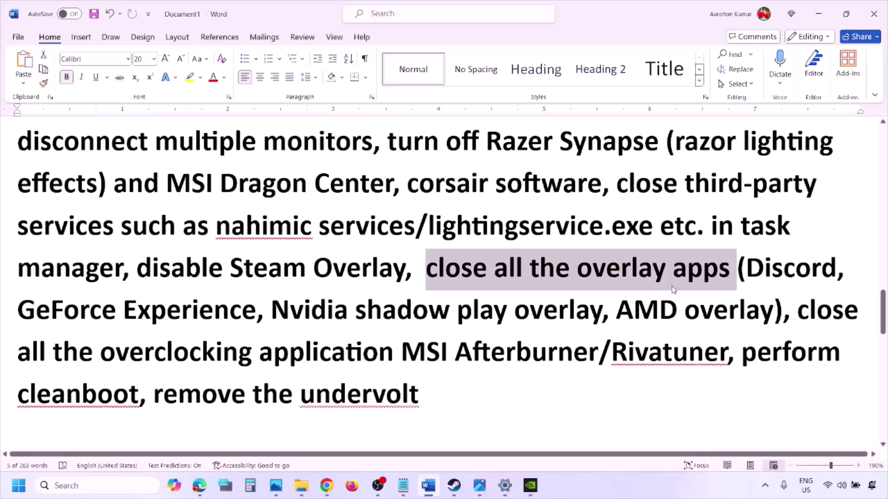
Quit the remaining background app with the pink icon.
{"action": "left_click", "coordinate": [766, 485]}
{"action": "right_click", "coordinate": [765, 427]}
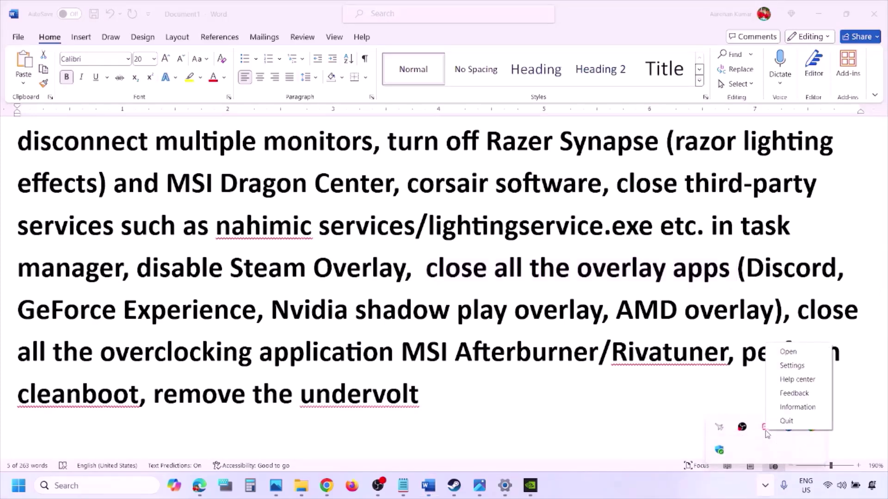
{"action": "left_click", "coordinate": [787, 422]}
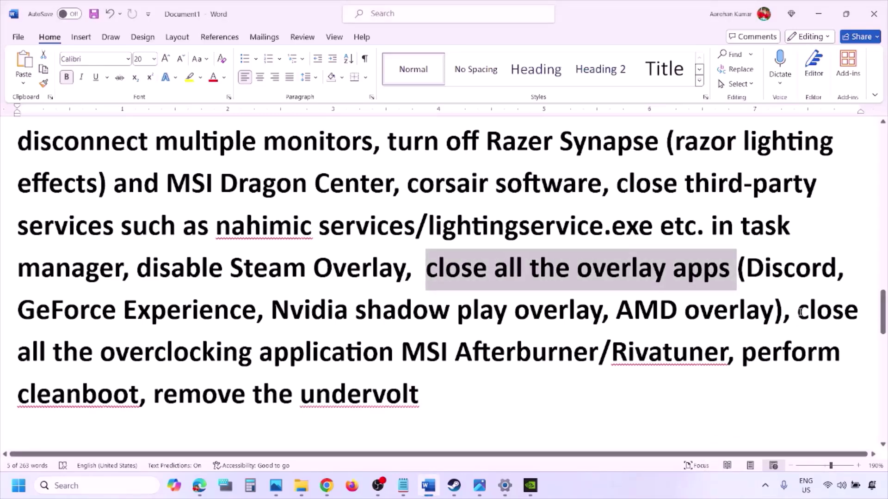
Highlight the instruction to close all the overclocking applications and close MSI Afterburner running in the background.
{"action": "left_click_drag", "start_coordinate": [798, 311], "coordinate": [426, 353]}
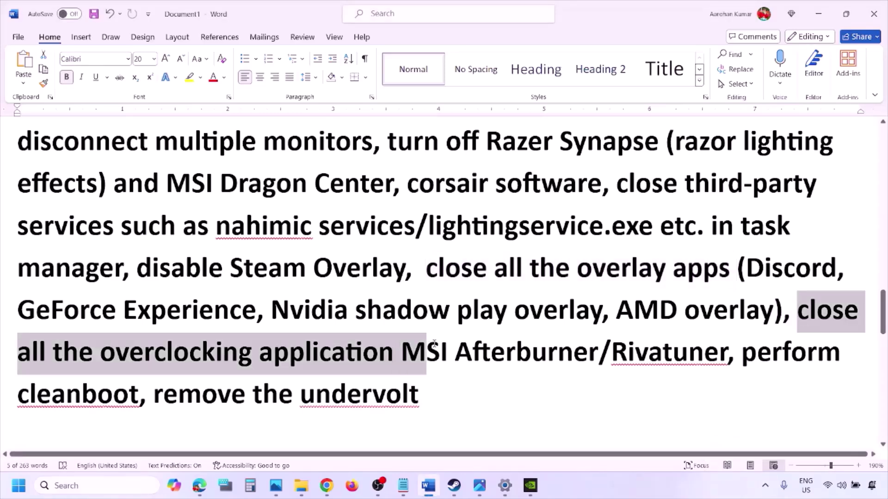
{"action": "left_click", "coordinate": [765, 486]}
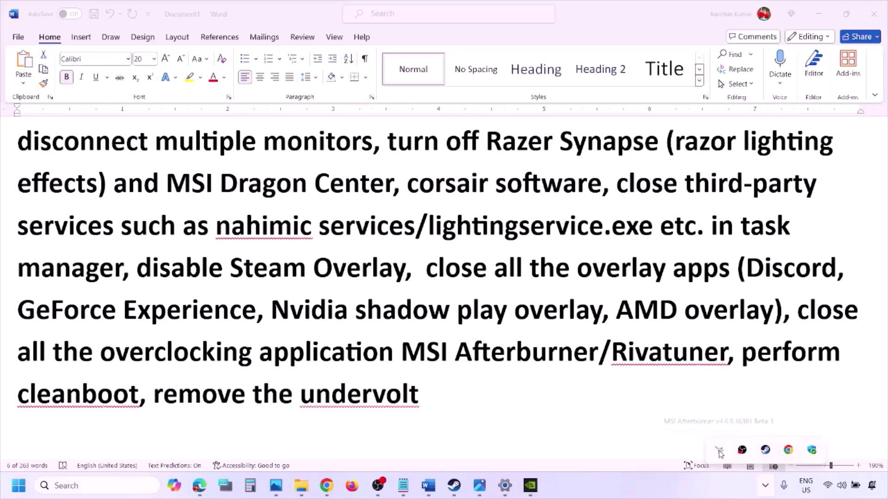
{"action": "right_click", "coordinate": [720, 453]}
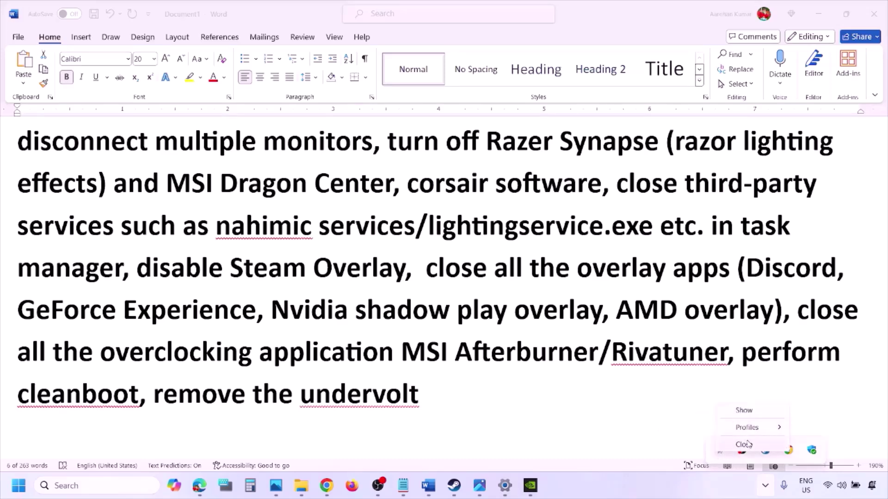
{"action": "left_click", "coordinate": [744, 444]}
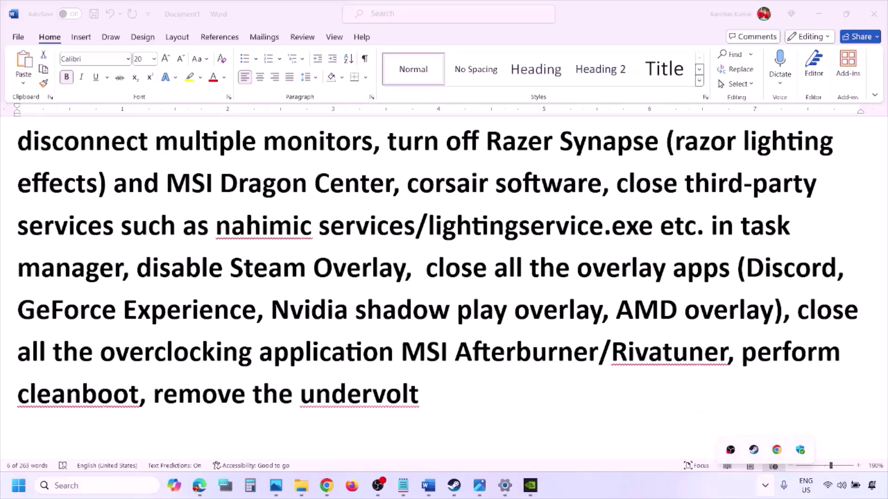
{"action": "left_click", "coordinate": [765, 487]}
Highlight the start of the "perform cleanboot" instruction, search Windows for "system" and open System Configuration.
{"action": "left_click_drag", "start_coordinate": [611, 354], "coordinate": [817, 353]}
{"action": "left_click", "coordinate": [66, 484]}
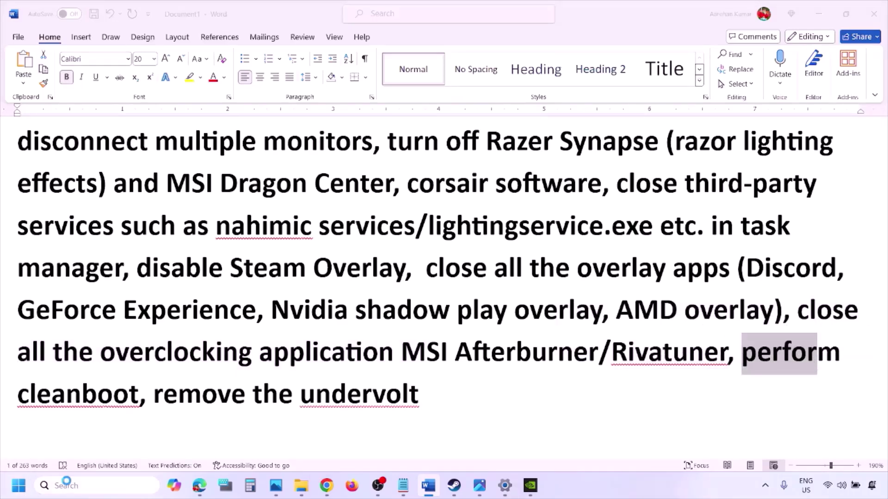
{"action": "type", "text": "ystem"}
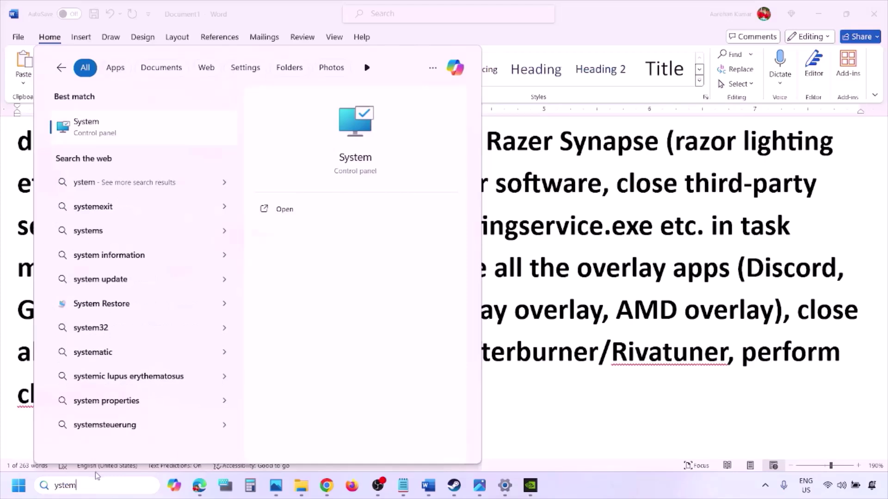
{"action": "key", "text": "Home"}
{"action": "type", "text": "s"}
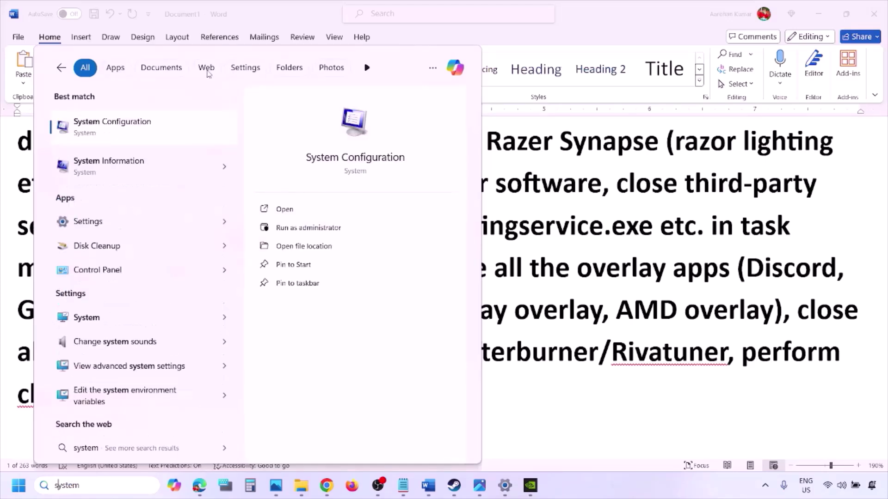
{"action": "left_click", "coordinate": [139, 131]}
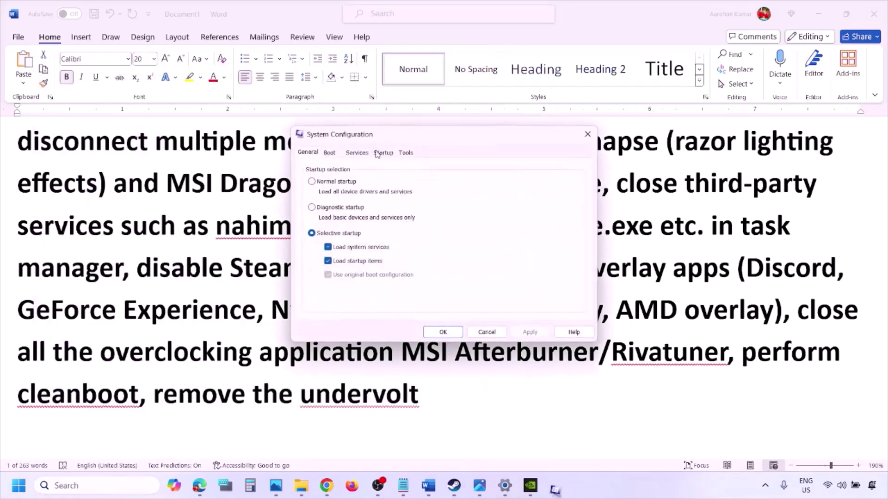
Hide all Microsoft services in the System Configuration services list and accept the configuration.
{"action": "left_click", "coordinate": [357, 152]}
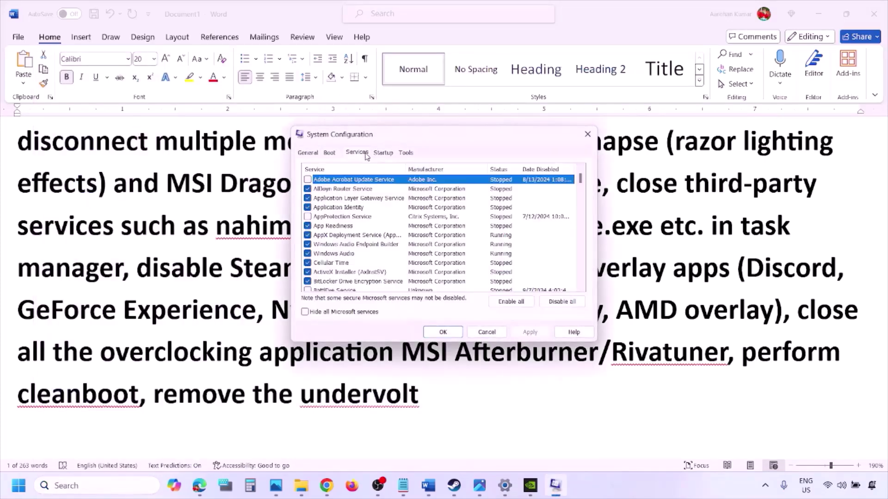
{"action": "left_click", "coordinate": [305, 313]}
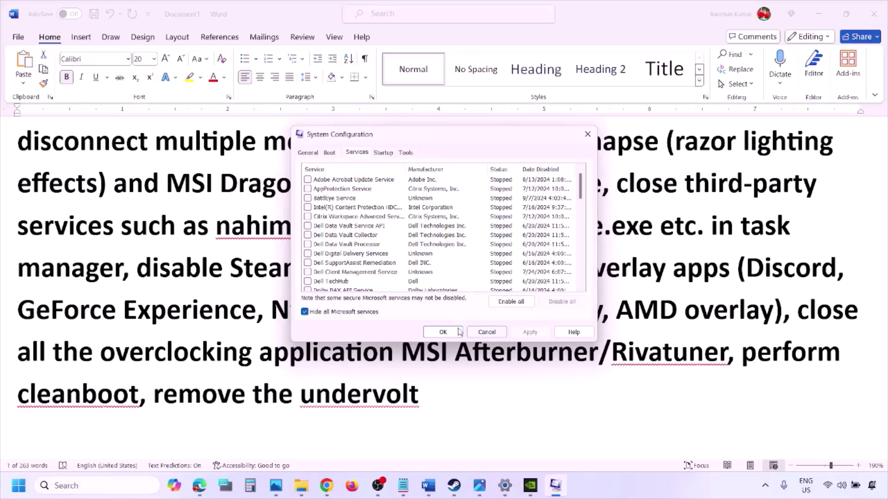
{"action": "left_click", "coordinate": [443, 332]}
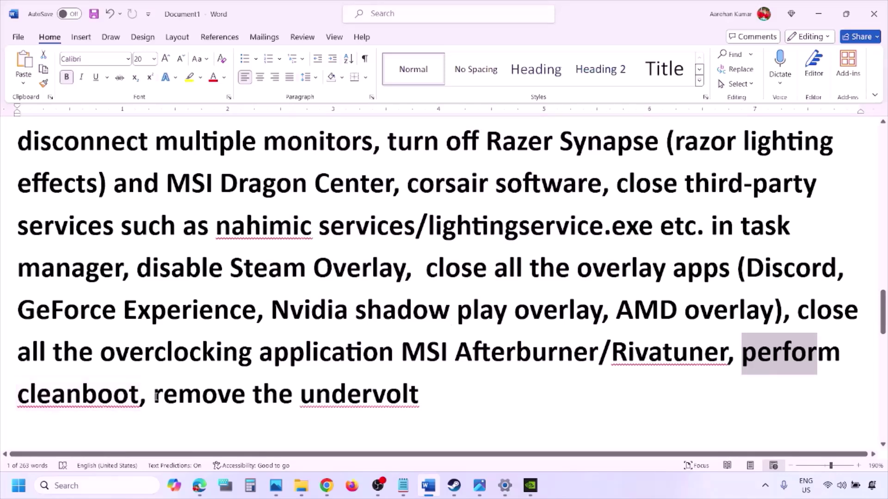
Highlight the instruction "remove the undervolt" in Word and go on to Step 10 about increasing the virtual memory.
{"action": "left_click_drag", "start_coordinate": [155, 394], "coordinate": [411, 390]}
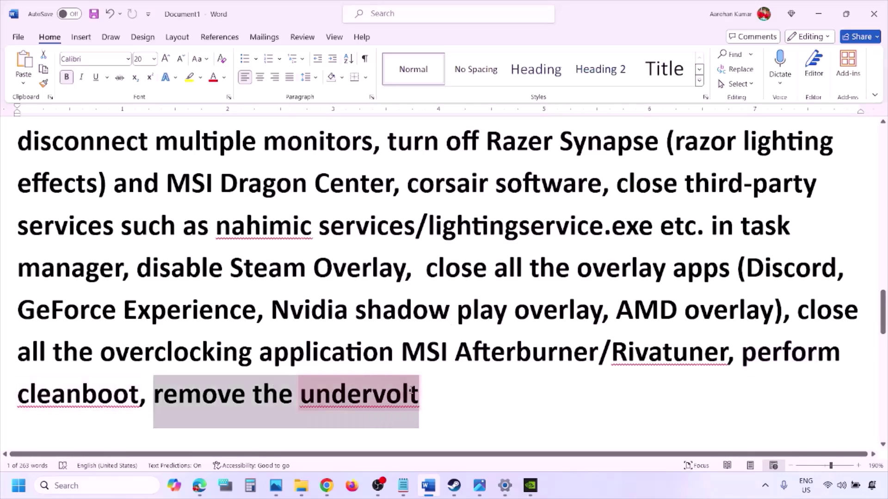
{"action": "left_click", "coordinate": [556, 394]}
{"action": "scroll", "coordinate": [555, 394], "scroll_direction": "down", "scroll_amount": 5}
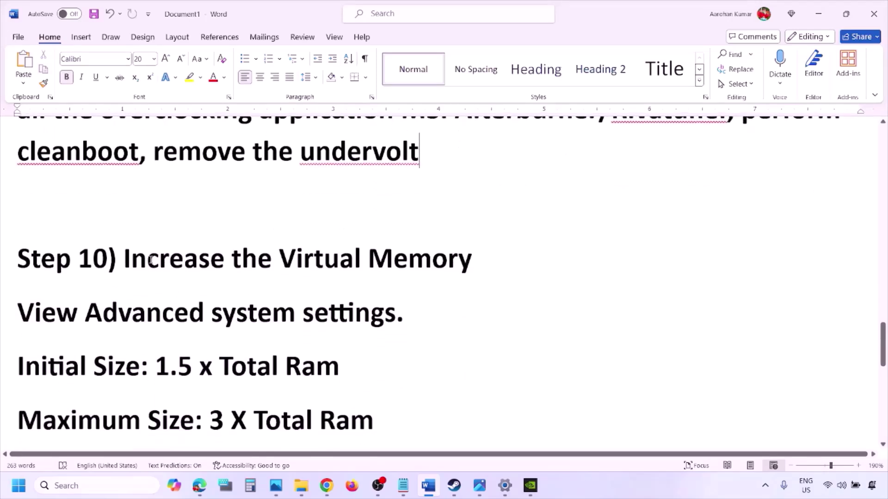
Copy "View Advanced system settings" from the Word document, search Windows for it and open System Properties.
{"action": "left_click_drag", "start_coordinate": [151, 260], "coordinate": [473, 260]}
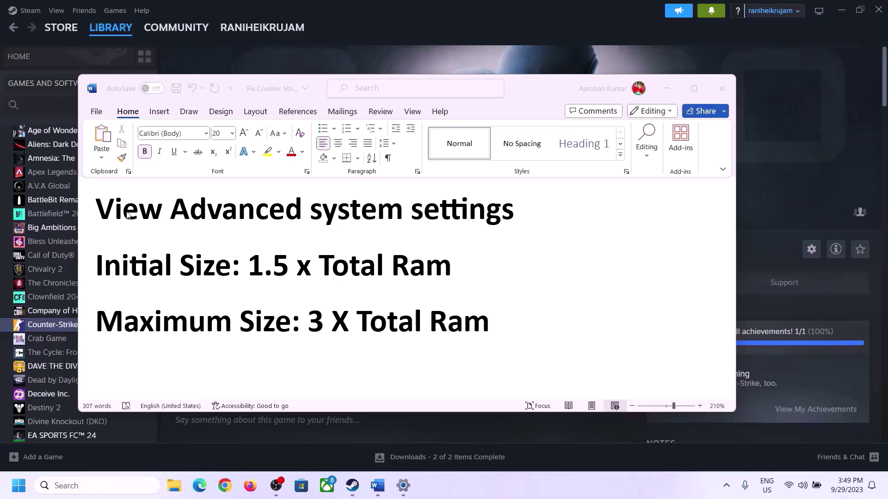
{"action": "left_click_drag", "start_coordinate": [128, 215], "coordinate": [478, 233]}
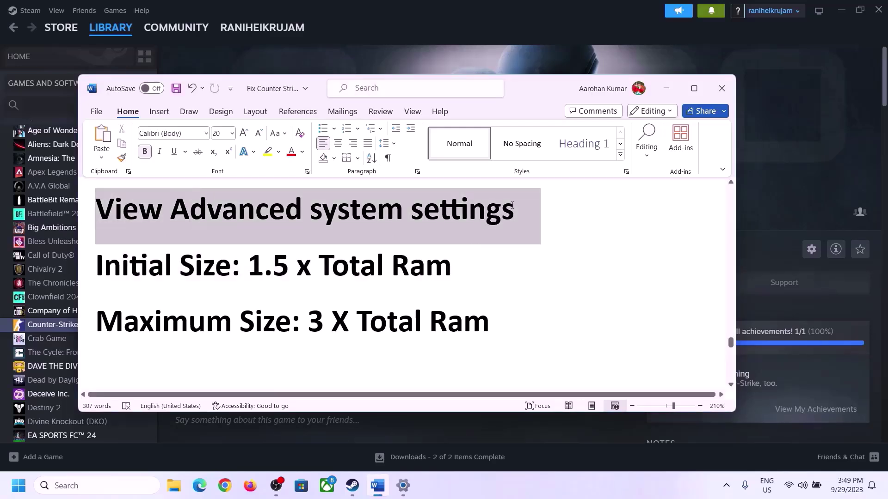
{"action": "key", "text": "ctrl+c"}
{"action": "left_click", "coordinate": [105, 485]}
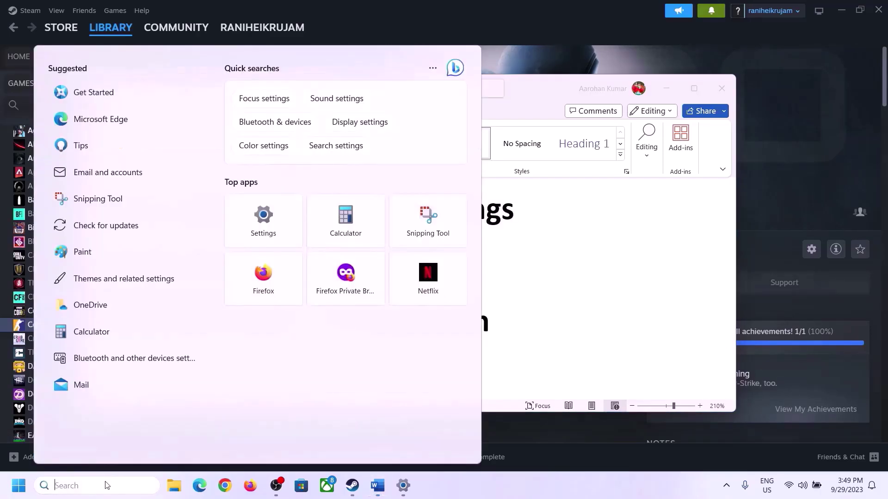
{"action": "key", "text": "ctrl+v"}
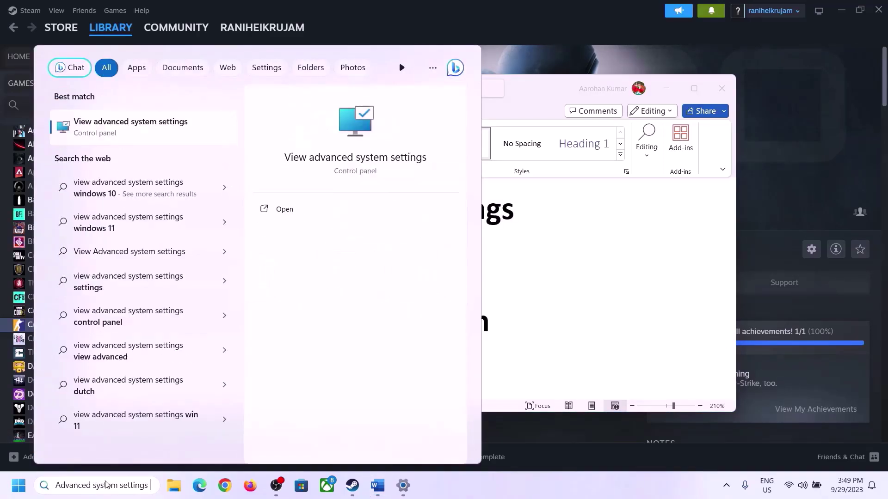
{"action": "left_click", "coordinate": [124, 134]}
{"action": "left_click_drag", "start_coordinate": [184, 87], "coordinate": [396, 157]}
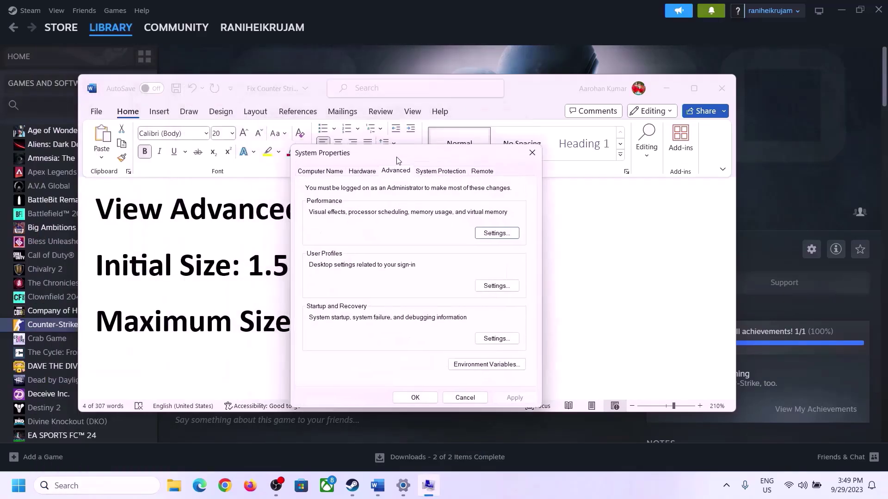
Open the Virtual Memory settings, disable automatic paging file management and choose a custom size for drive C:.
{"action": "left_click", "coordinate": [497, 233]}
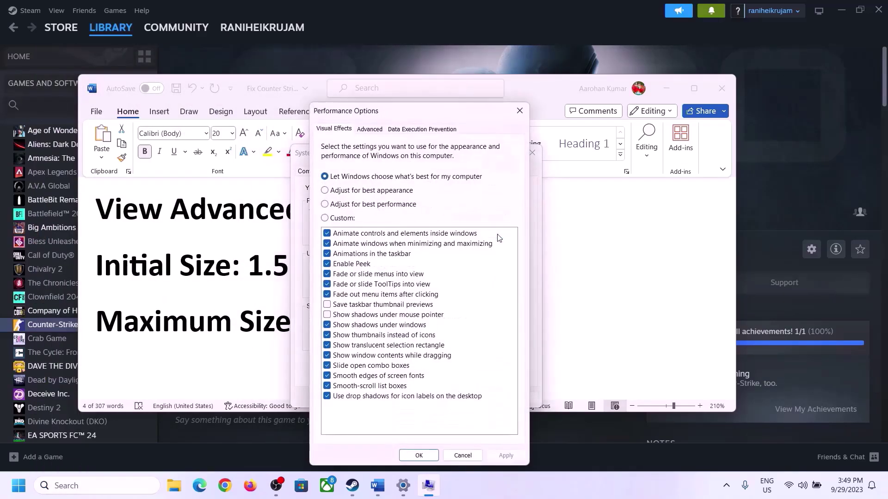
{"action": "left_click", "coordinate": [374, 132]}
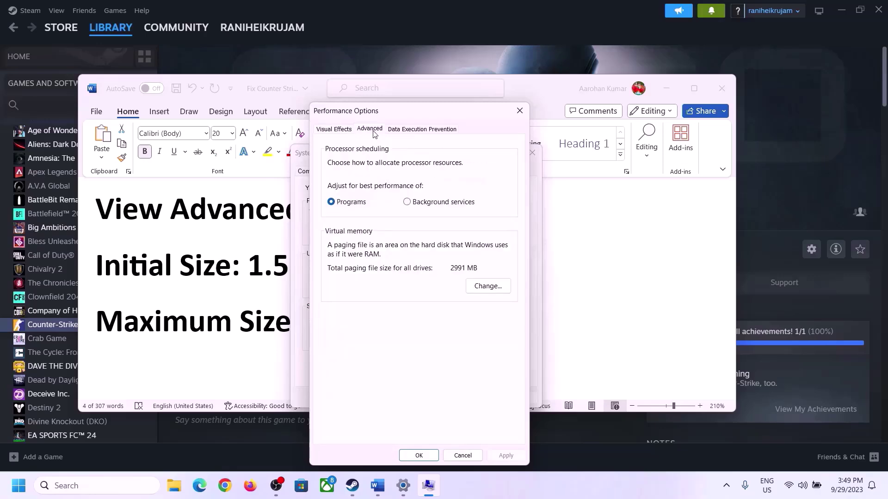
{"action": "left_click", "coordinate": [493, 287]}
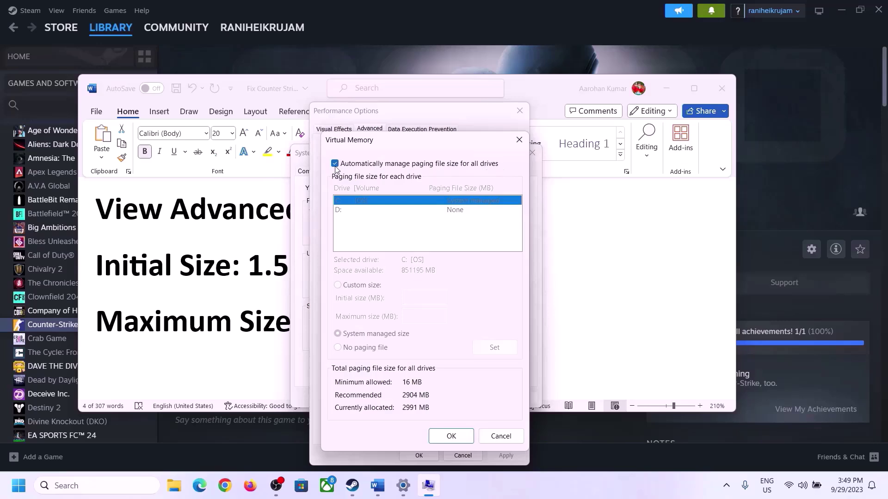
{"action": "left_click", "coordinate": [335, 164]}
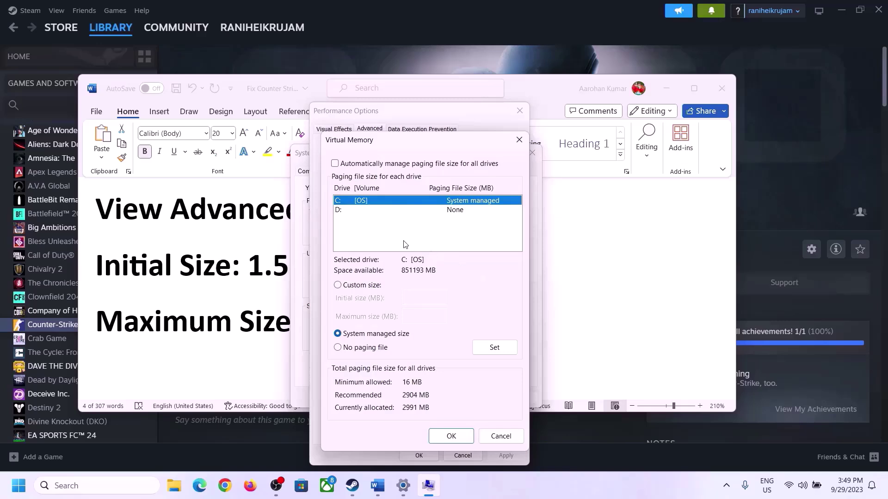
{"action": "left_click", "coordinate": [338, 286]}
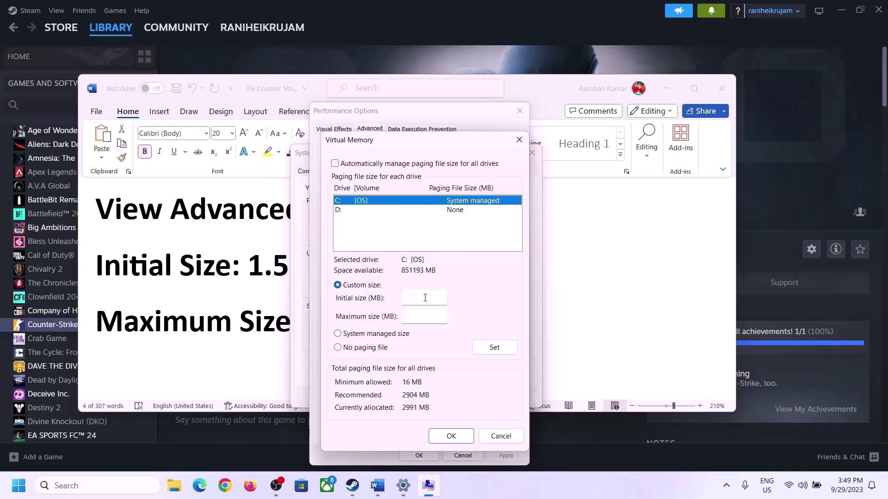
Highlight the initial size formula "1.5 x Total Ram" in Word and look up the installed RAM in the Windows Settings device specifications.
{"action": "left_click", "coordinate": [253, 272]}
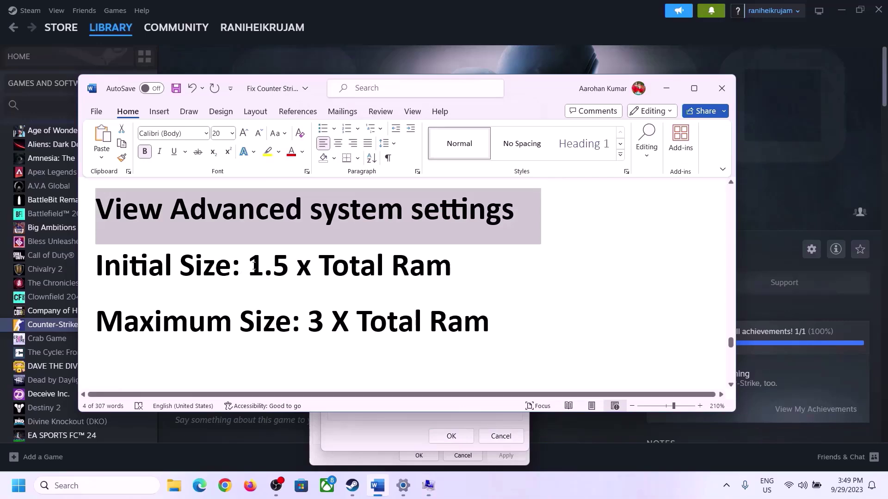
{"action": "left_click_drag", "start_coordinate": [254, 265], "coordinate": [412, 276]}
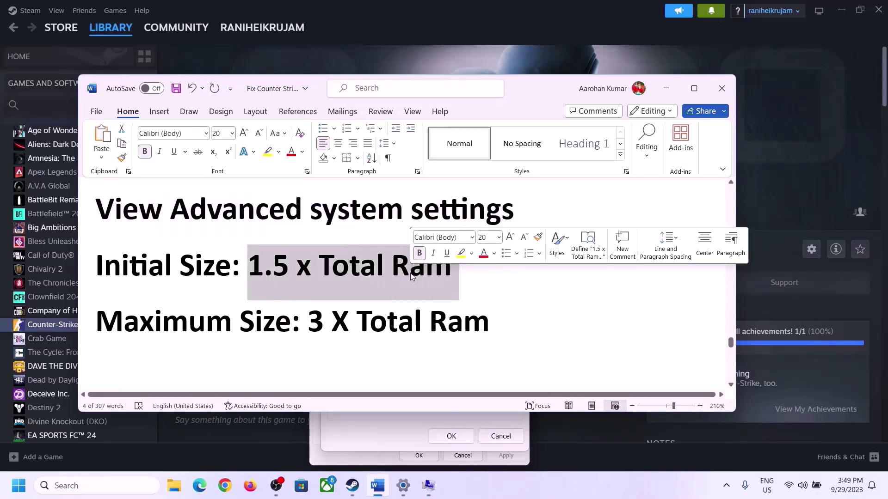
{"action": "left_click", "coordinate": [403, 486]}
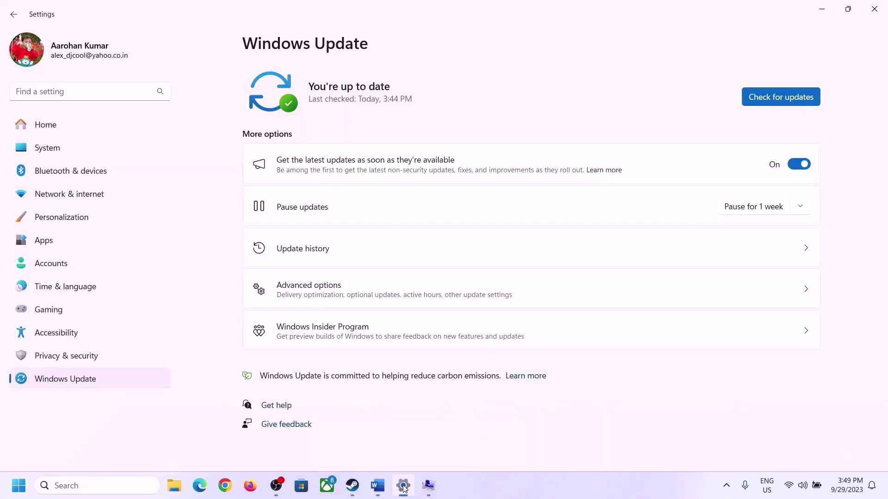
{"action": "left_click", "coordinate": [41, 149]}
{"action": "scroll", "coordinate": [327, 357], "scroll_direction": "down", "scroll_amount": 7}
{"action": "left_click", "coordinate": [293, 437]}
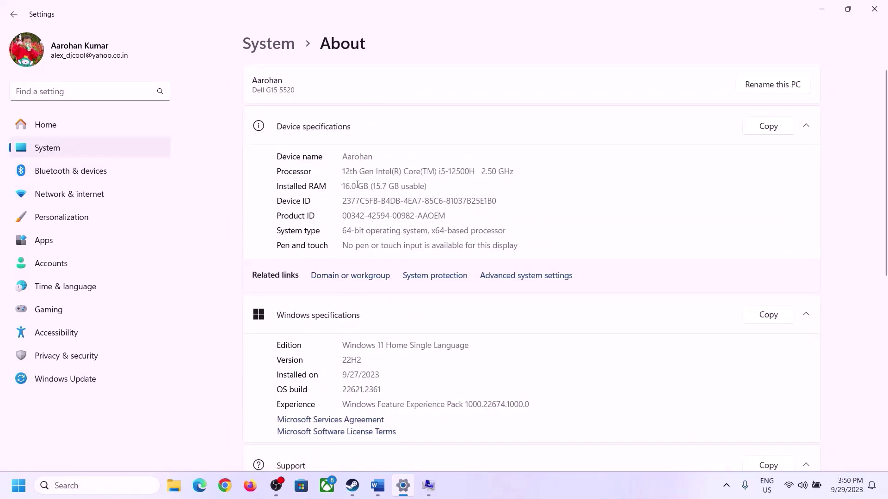
{"action": "left_click_drag", "start_coordinate": [351, 185], "coordinate": [338, 186]}
{"action": "left_click", "coordinate": [357, 188]}
{"action": "left_click_drag", "start_coordinate": [353, 185], "coordinate": [339, 181]}
Run calc to open Calculator, place it beside the Virtual Memory dialog and consult the initial size formula in Word.
{"action": "left_click", "coordinate": [424, 488]}
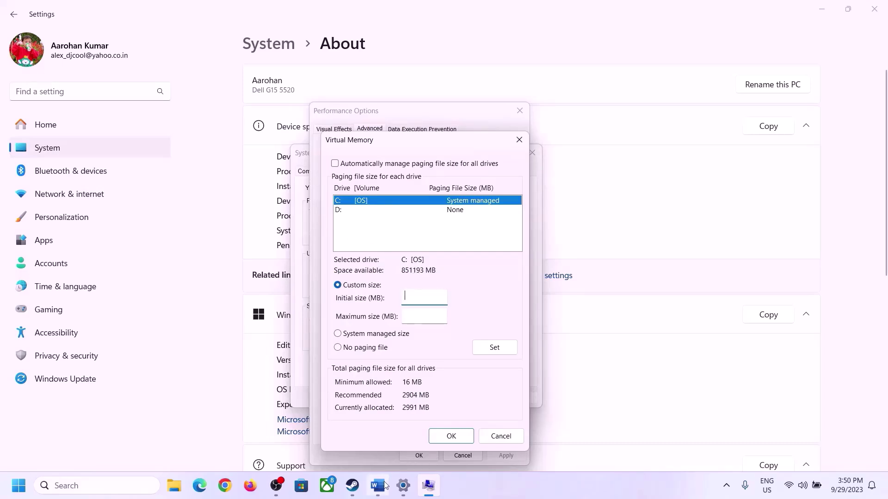
{"action": "mouse_move", "coordinate": [403, 485]}
{"action": "mouse_move", "coordinate": [400, 428]}
{"action": "key", "text": "super+r"}
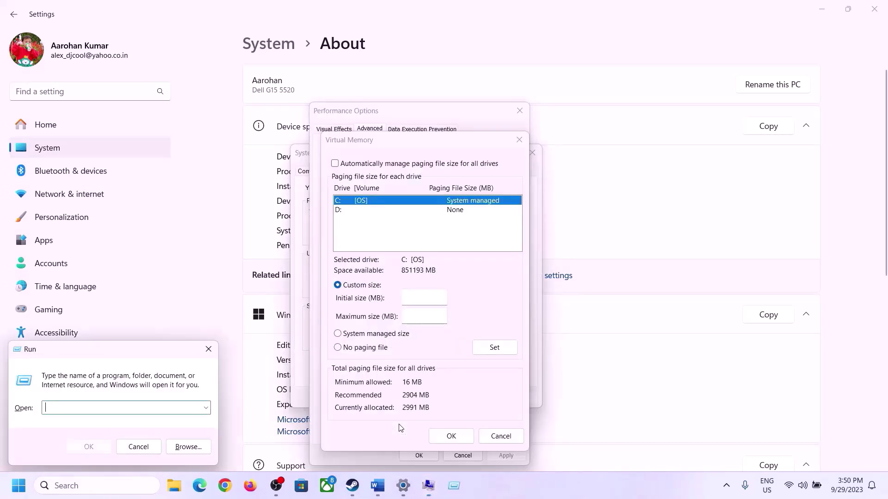
{"action": "type", "text": "ca"}
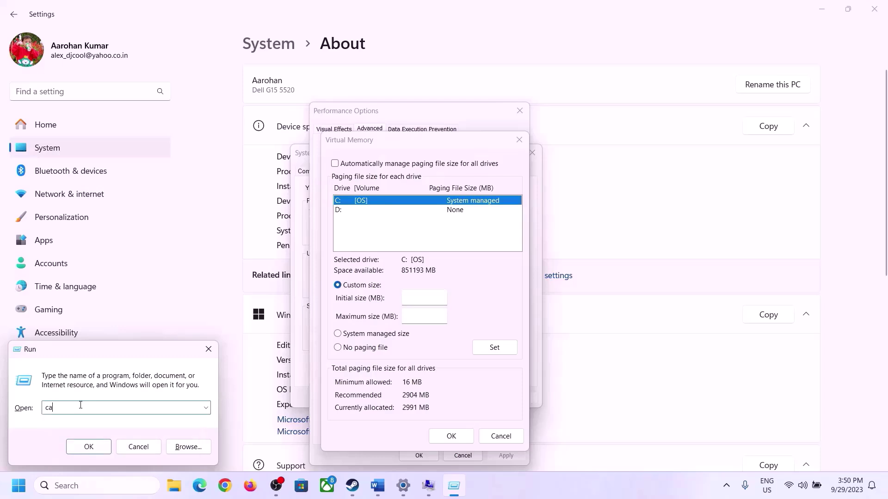
{"action": "type", "text": "lc"}
{"action": "left_click", "coordinate": [88, 447]}
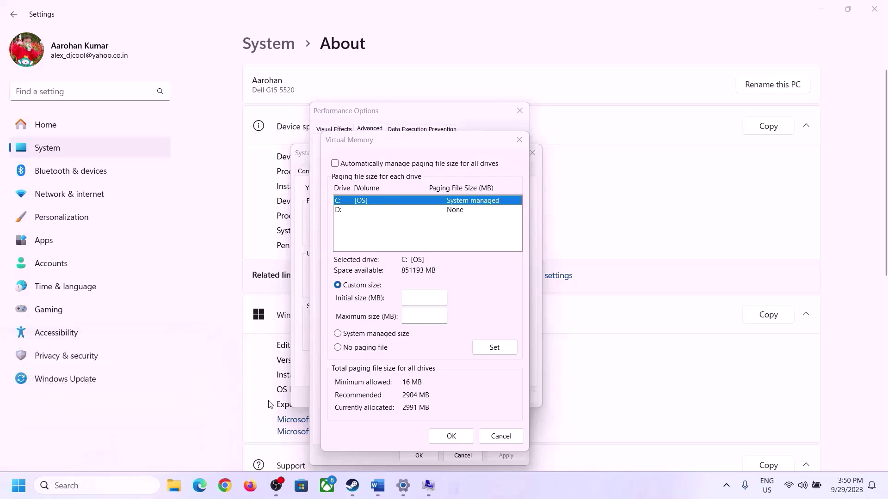
{"action": "left_click_drag", "start_coordinate": [112, 17], "coordinate": [645, 155]}
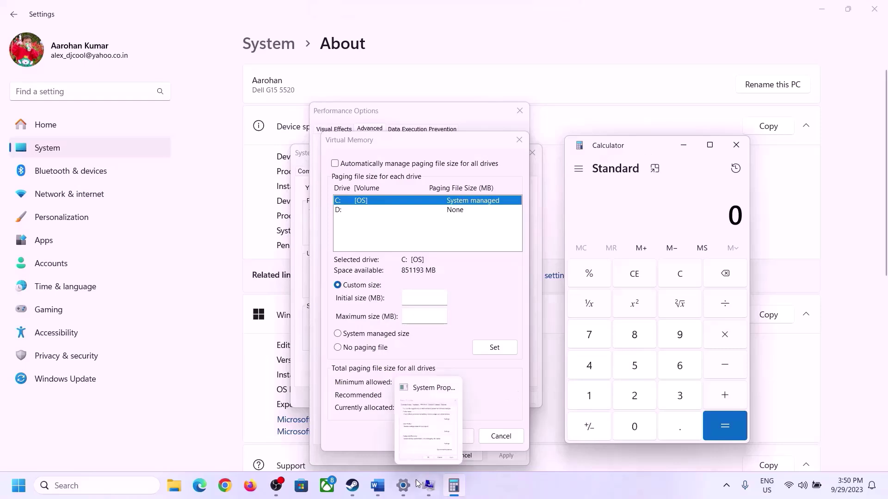
{"action": "left_click", "coordinate": [376, 494]}
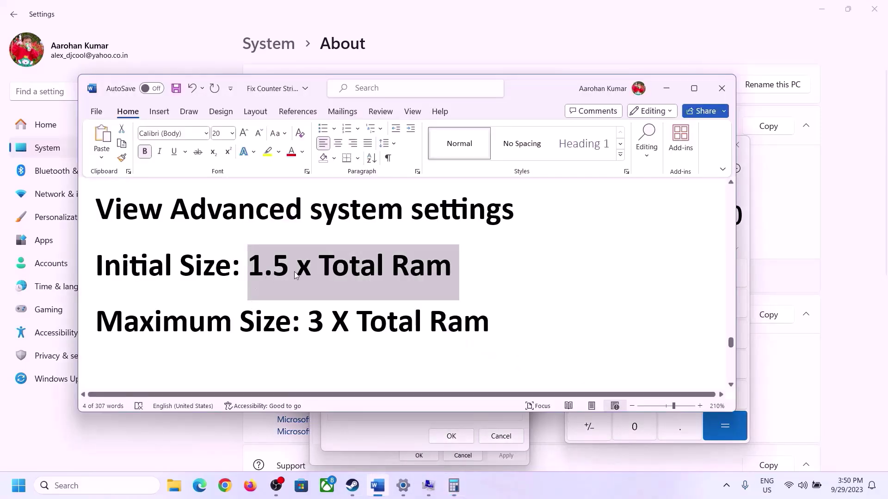
{"action": "left_click", "coordinate": [454, 485]}
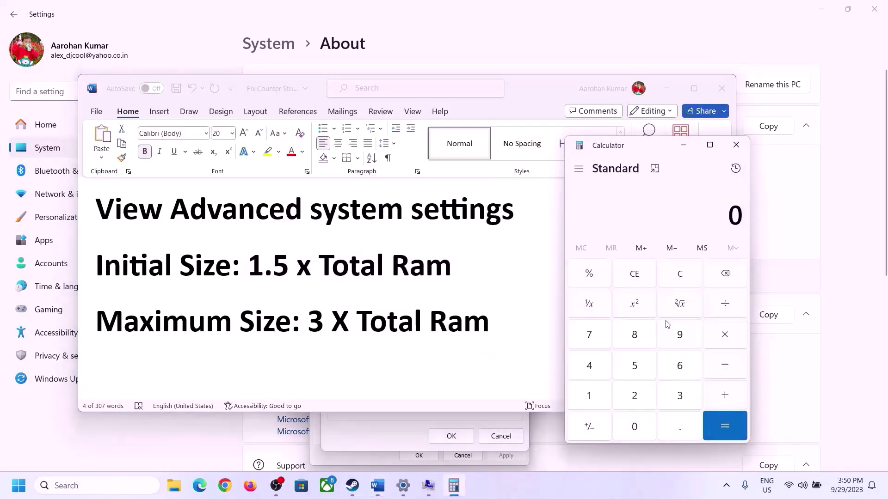
{"action": "left_click", "coordinate": [592, 397]}
{"action": "left_click", "coordinate": [677, 370]}
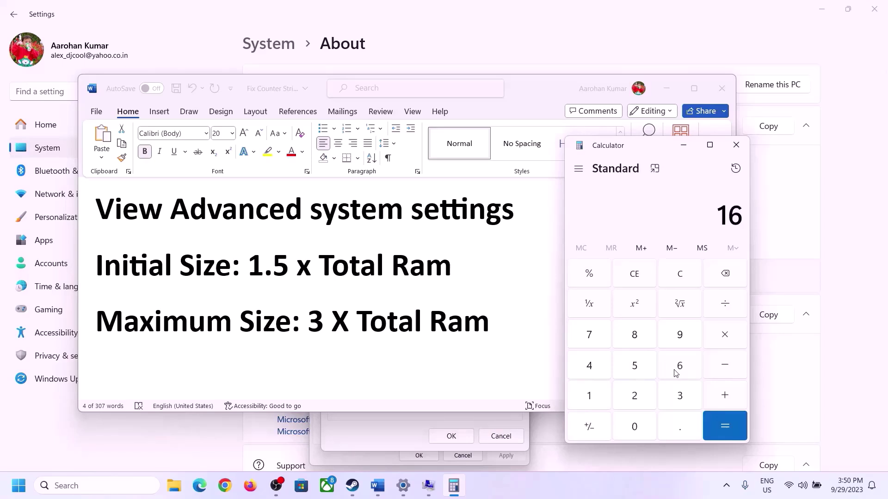
{"action": "left_click", "coordinate": [680, 282]}
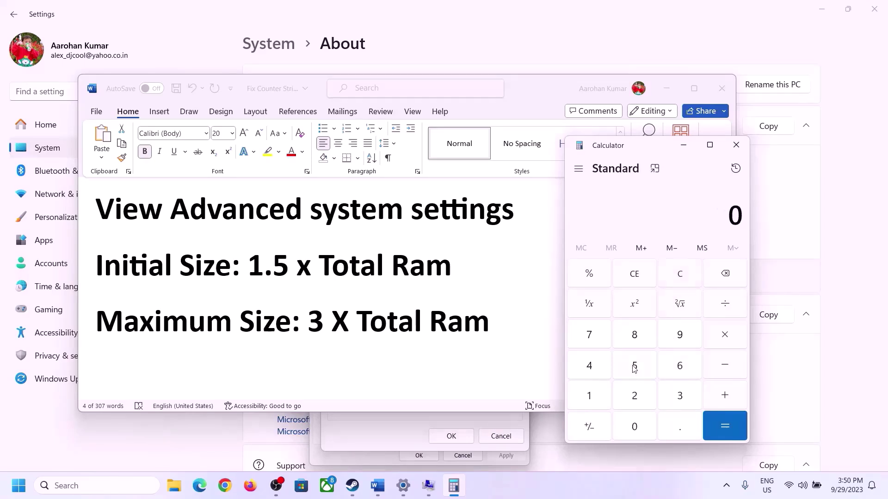
Convert the 16 GB of RAM to megabytes in Calculator by multiplying 16 by 1024.
{"action": "left_click", "coordinate": [595, 397]}
{"action": "left_click", "coordinate": [668, 370]}
{"action": "left_click", "coordinate": [724, 339]}
{"action": "left_click", "coordinate": [588, 398]}
{"action": "left_click", "coordinate": [634, 431]}
{"action": "left_click", "coordinate": [634, 396]}
{"action": "left_click", "coordinate": [595, 373]}
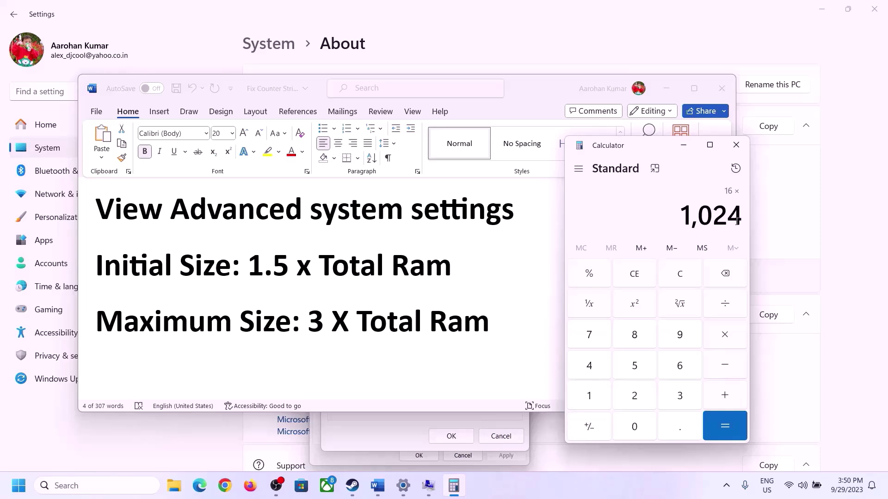
{"action": "left_click", "coordinate": [724, 427]}
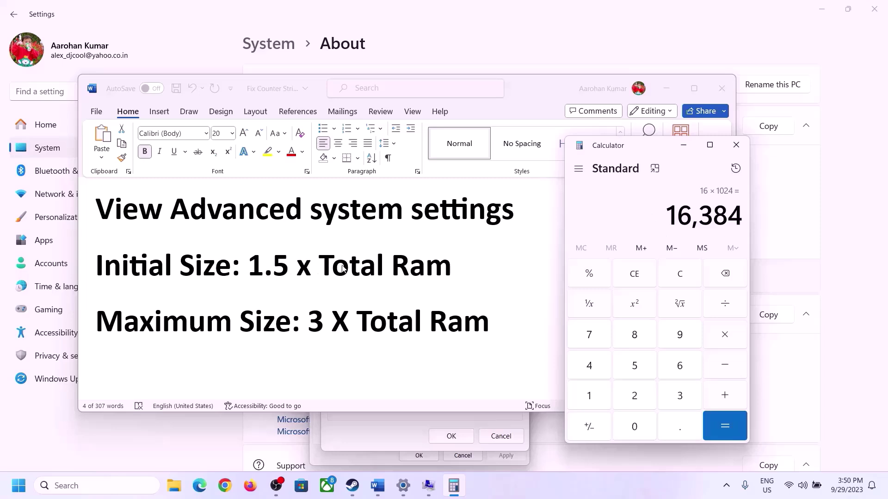
Multiply the RAM size in megabytes by 1.5 in Calculator to get the initial paging file size.
{"action": "left_click", "coordinate": [725, 337]}
{"action": "left_click", "coordinate": [601, 400]}
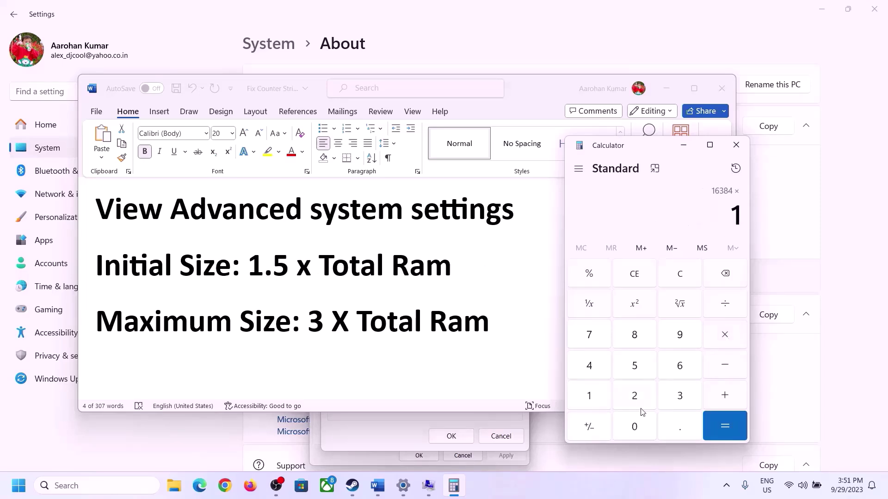
{"action": "left_click", "coordinate": [676, 435]}
{"action": "left_click", "coordinate": [635, 366]}
{"action": "left_click", "coordinate": [725, 423]}
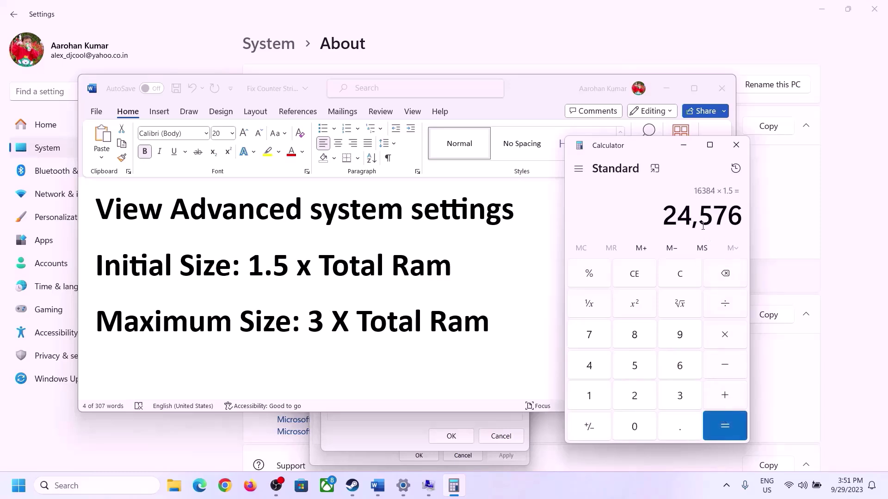
Set the custom initial size of drive C:'s paging file to 24576 MB in the Virtual Memory dialog.
{"action": "left_click", "coordinate": [430, 421]}
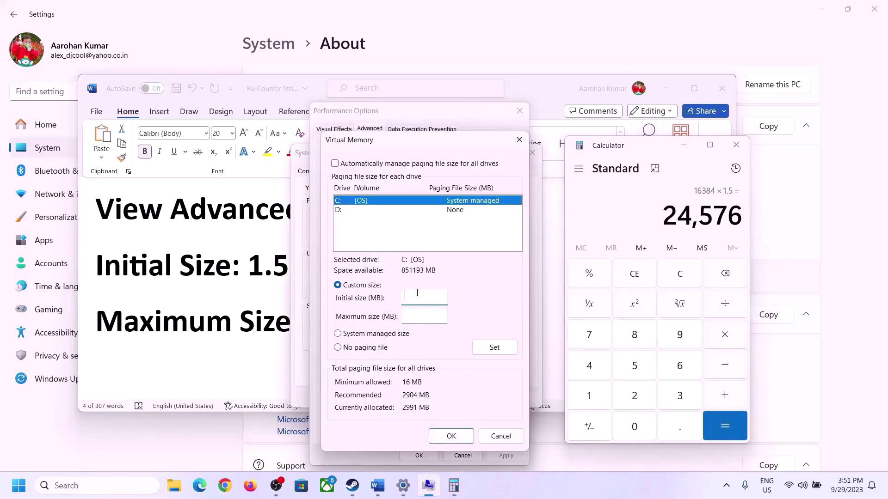
{"action": "type", "text": "24576"}
{"action": "left_click", "coordinate": [443, 317]}
Consult the maximum size formula in Word, clear the Calculator and recheck the installed RAM in Settings.
{"action": "key", "text": "alt+Tab"}
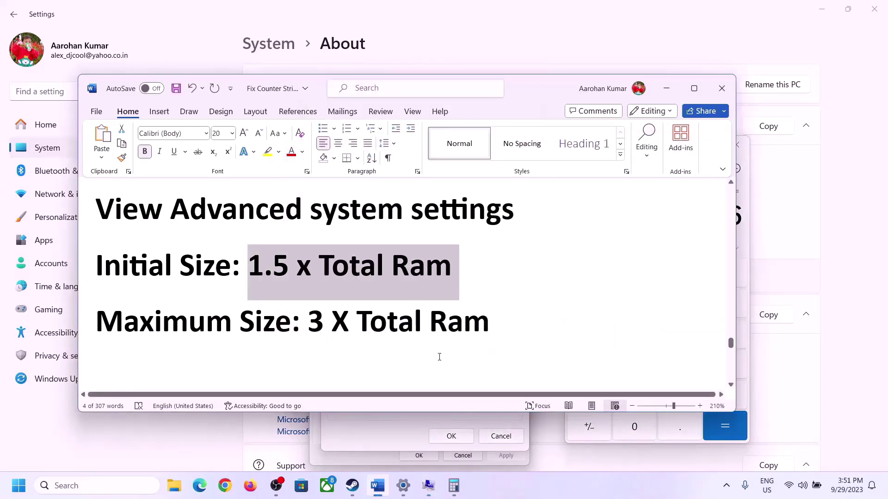
{"action": "left_click", "coordinate": [747, 248]}
{"action": "left_click", "coordinate": [687, 276]}
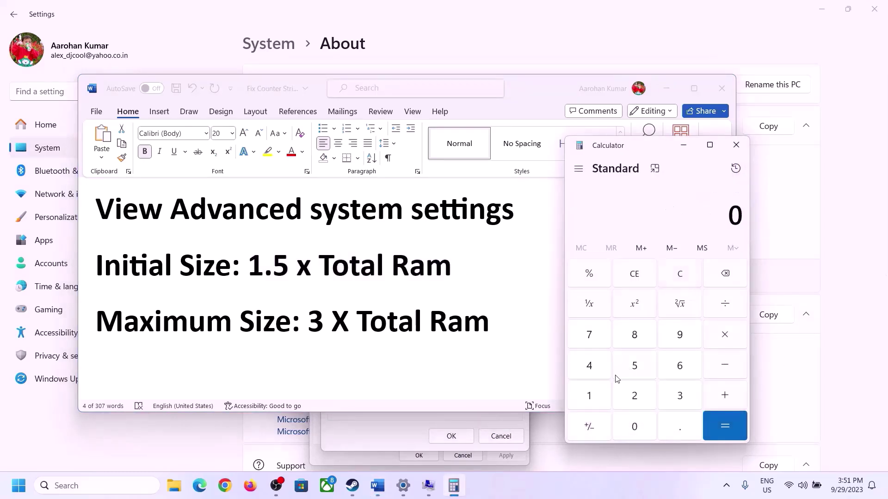
{"action": "left_click", "coordinate": [411, 490]}
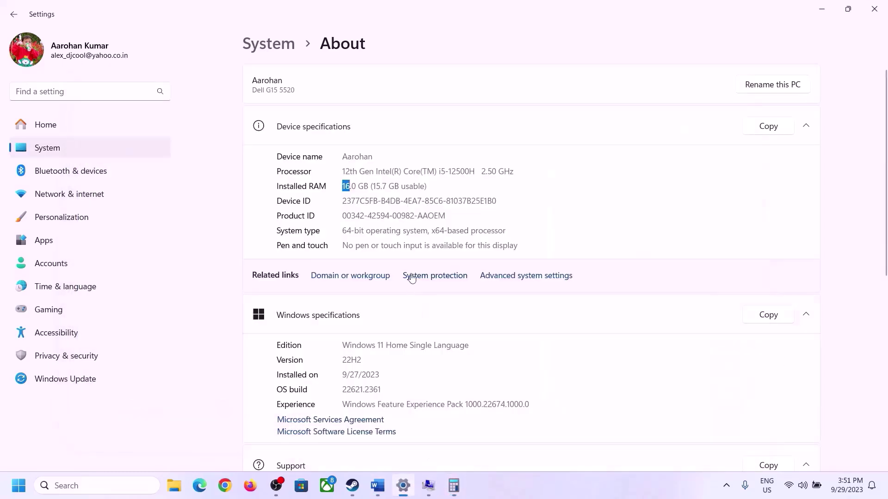
{"action": "left_click", "coordinate": [454, 484]}
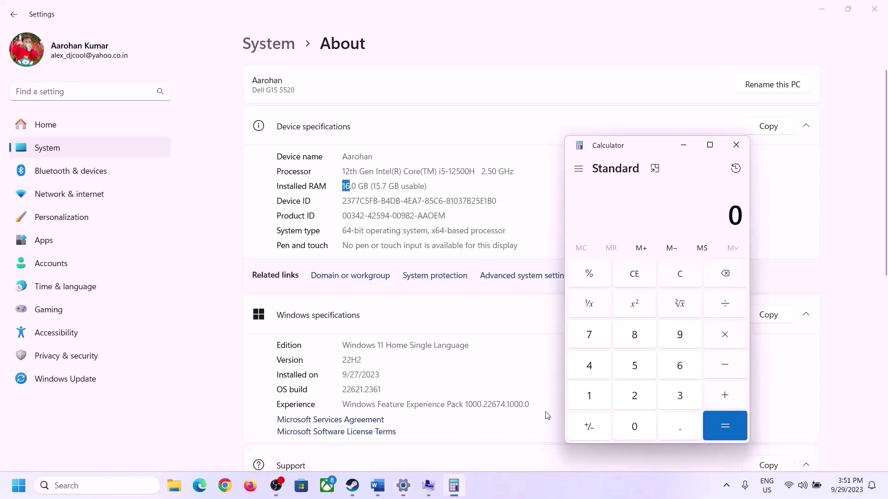
Calculate 16 × 1024 again as the basis for the maximum size and return to the formulas in Word.
{"action": "left_click", "coordinate": [598, 397]}
{"action": "left_click", "coordinate": [677, 367]}
{"action": "left_click", "coordinate": [720, 335]}
{"action": "left_click", "coordinate": [595, 391]}
{"action": "left_click", "coordinate": [628, 422]}
{"action": "left_click", "coordinate": [635, 395]}
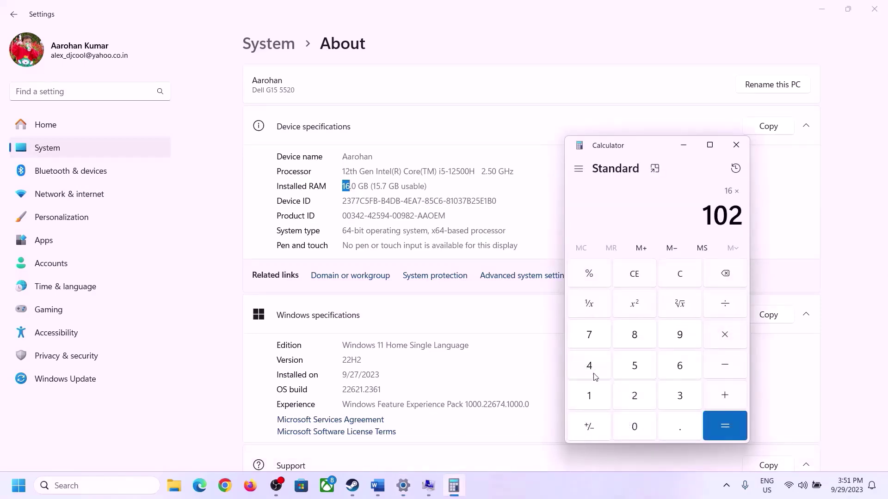
{"action": "left_click", "coordinate": [594, 370]}
{"action": "left_click", "coordinate": [716, 428]}
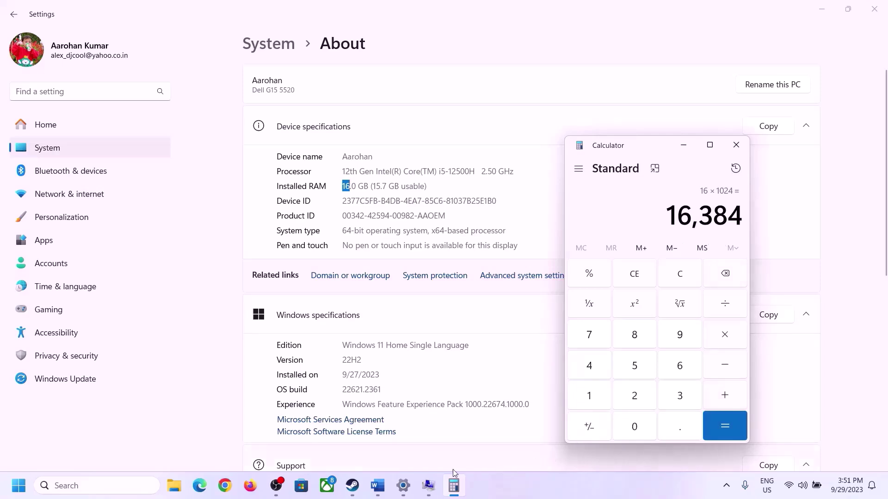
{"action": "left_click", "coordinate": [377, 486]}
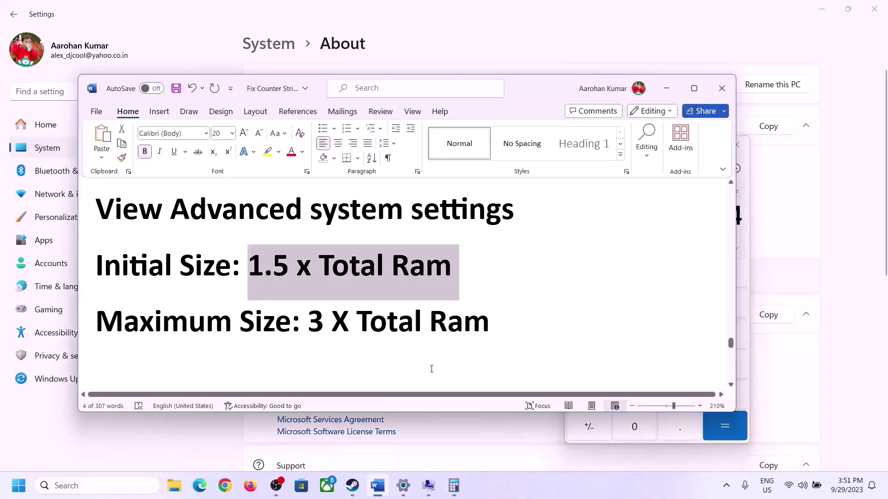
Multiply the RAM size in megabytes by 3 in Calculator to get the maximum paging file size.
{"action": "left_click", "coordinate": [454, 485]}
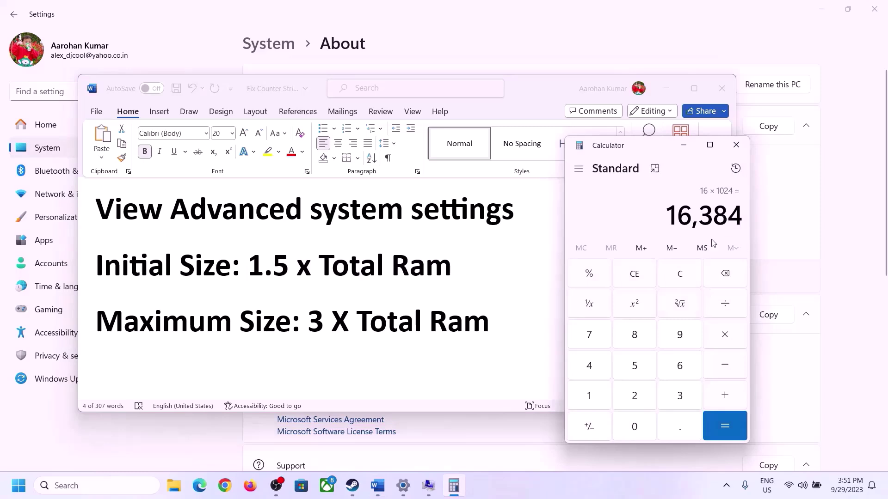
{"action": "left_click", "coordinate": [725, 337]}
{"action": "left_click", "coordinate": [672, 396]}
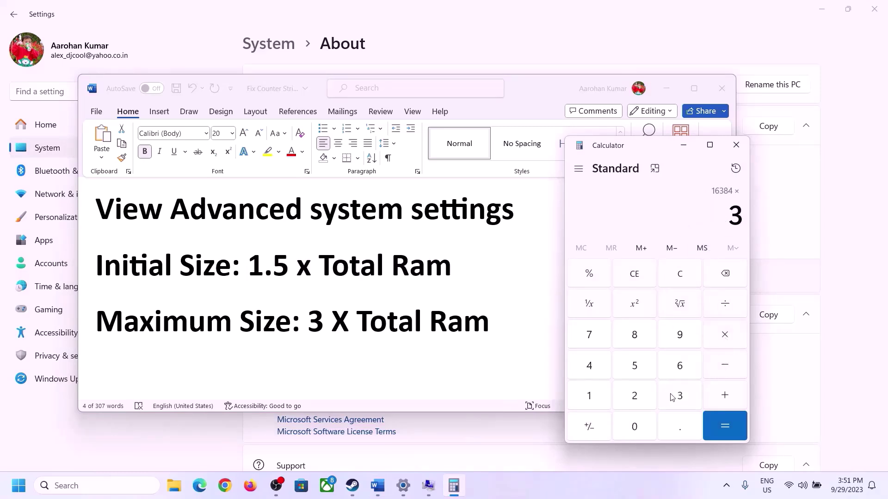
{"action": "left_click", "coordinate": [732, 424]}
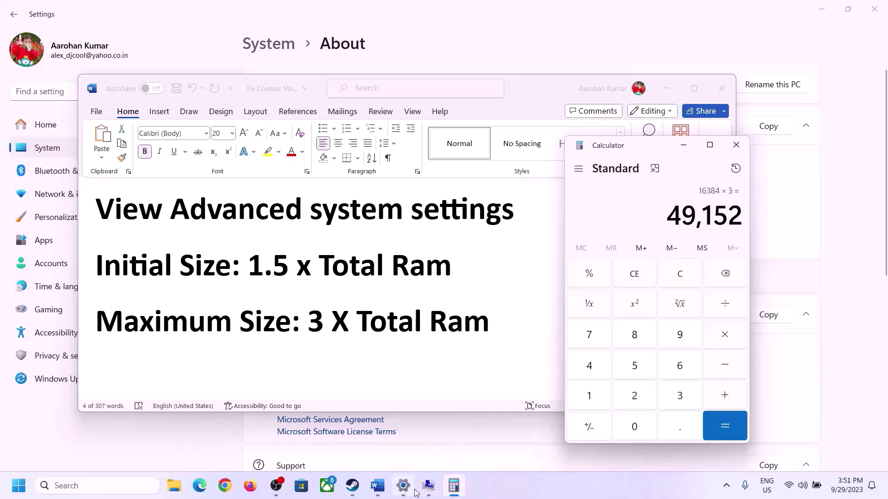
Set the maximum size of drive C:'s paging file to 49152 MB, apply the custom size and confirm the Virtual Memory dialog.
{"action": "mouse_move", "coordinate": [428, 485]}
{"action": "left_click", "coordinate": [403, 430]}
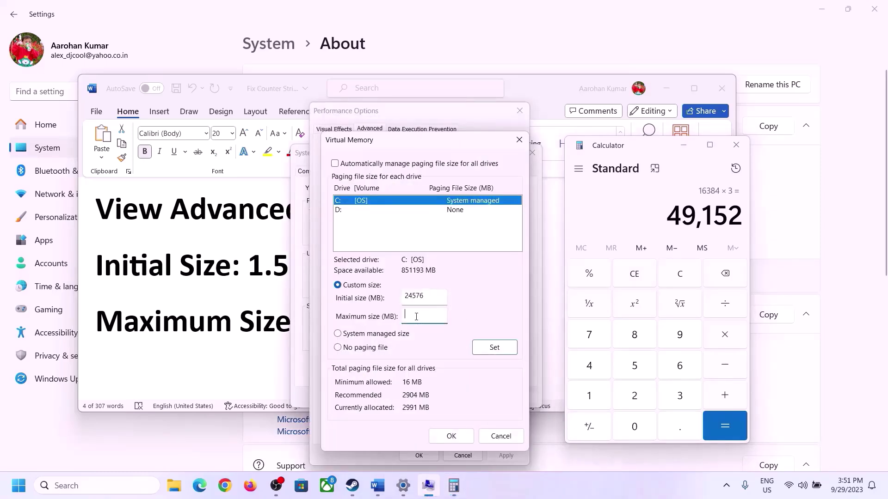
{"action": "type", "text": "49152"}
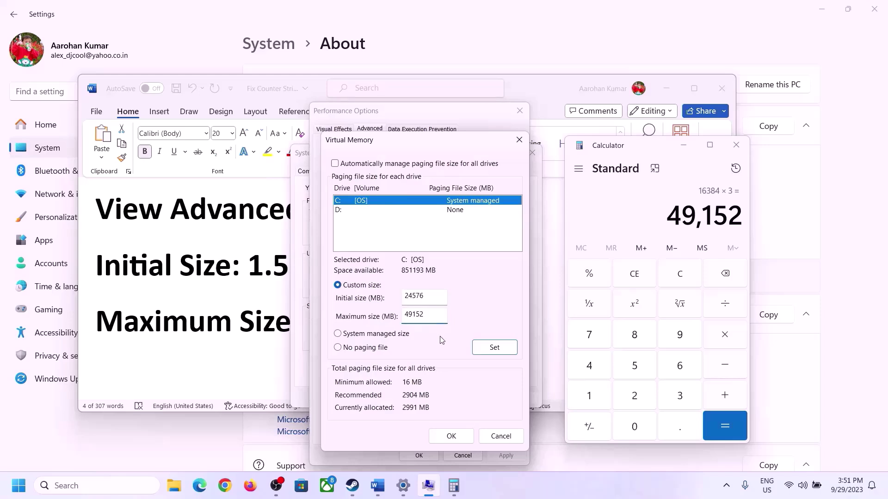
{"action": "left_click", "coordinate": [494, 348]}
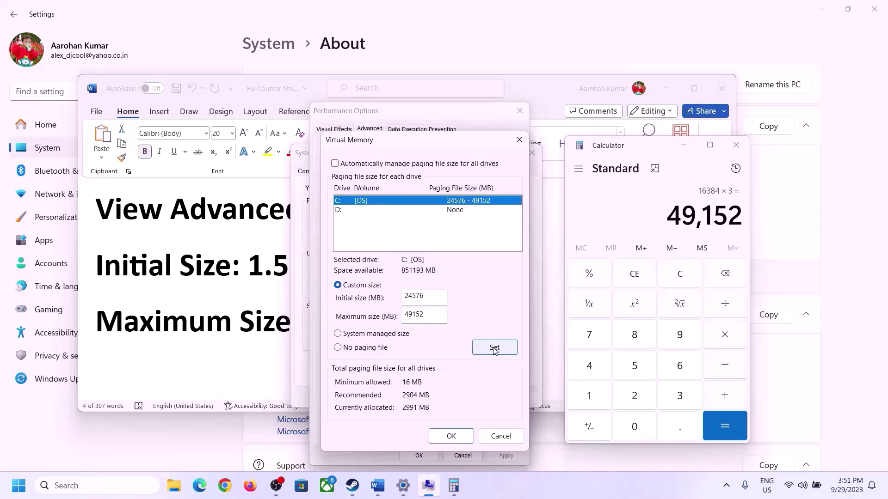
{"action": "left_click", "coordinate": [452, 436]}
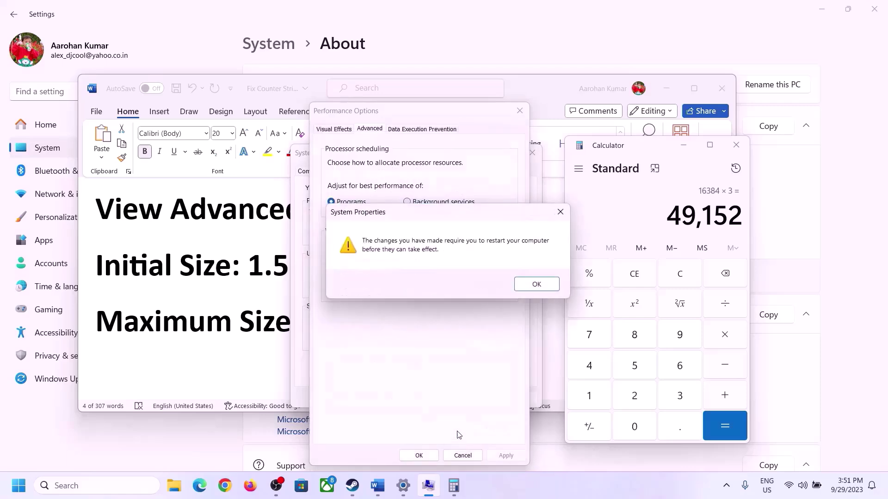
Acknowledge the restart notice, confirm Performance Options and System Properties, and dismiss the restart prompt without restarting.
{"action": "left_click", "coordinate": [552, 287]}
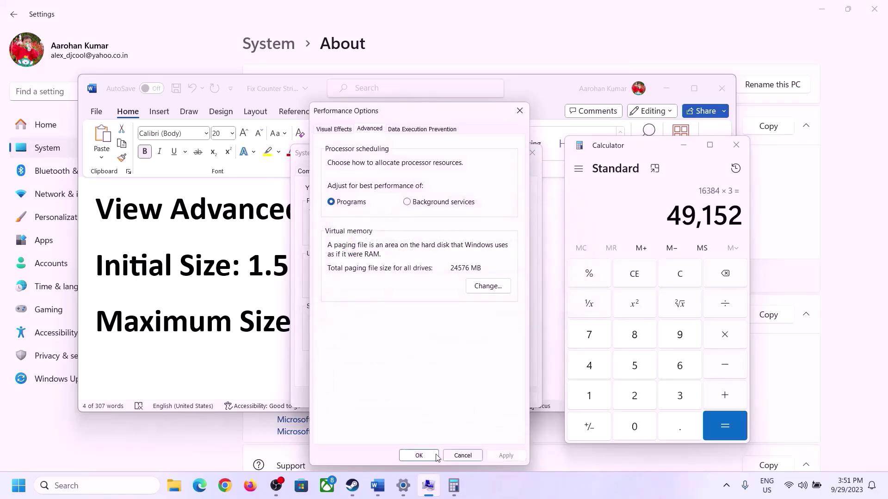
{"action": "left_click", "coordinate": [419, 457]}
{"action": "left_click", "coordinate": [416, 398]}
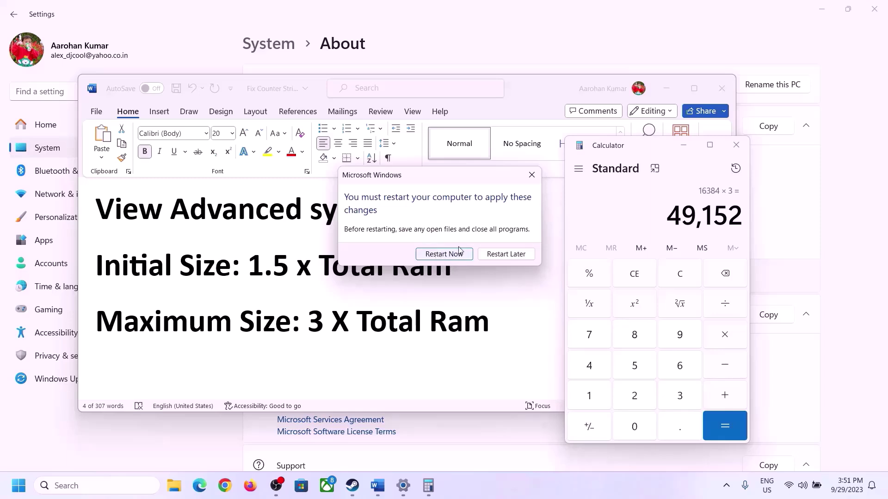
{"action": "left_click", "coordinate": [532, 175]}
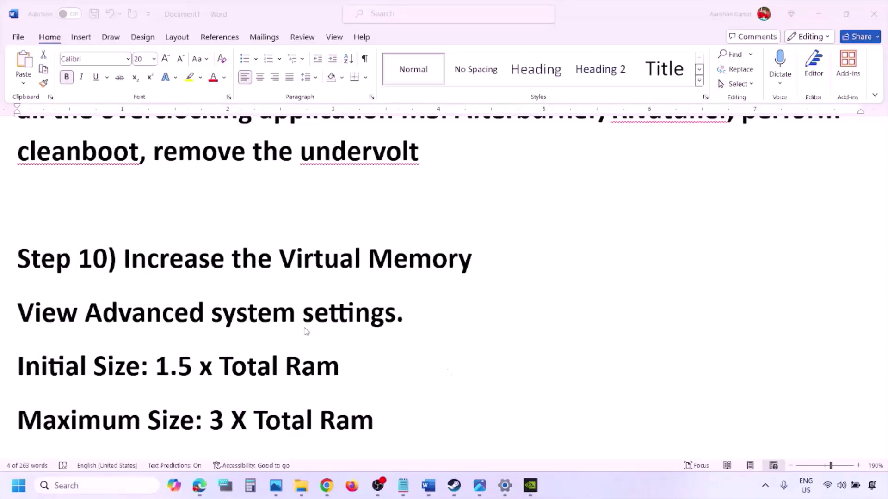
Read Step 11 on updating the BIOS in the Word document.
{"action": "scroll", "coordinate": [306, 332], "scroll_direction": "down", "scroll_amount": 4}
{"action": "left_click", "coordinate": [141, 339]}
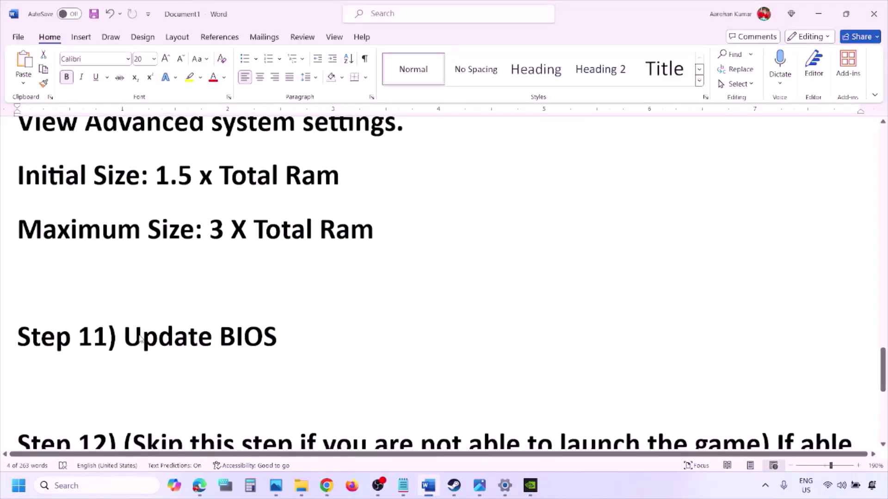
{"action": "left_click_drag", "start_coordinate": [123, 338], "coordinate": [300, 336]}
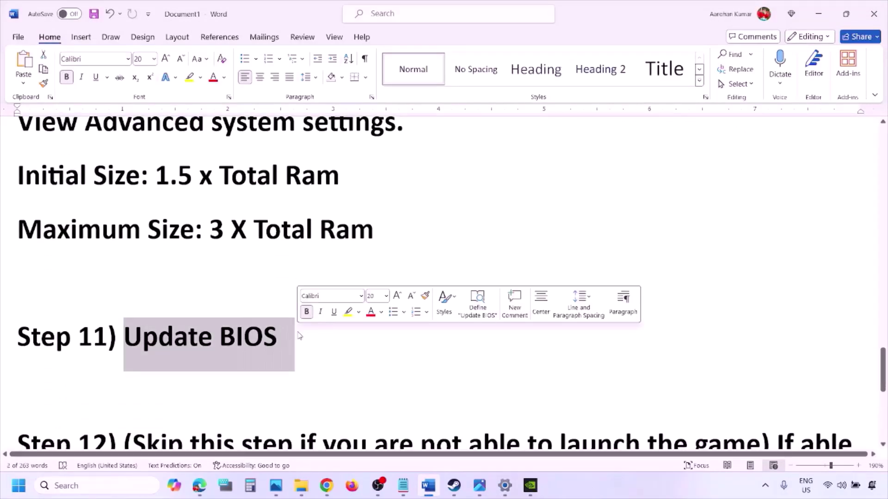
{"action": "left_click", "coordinate": [299, 336]}
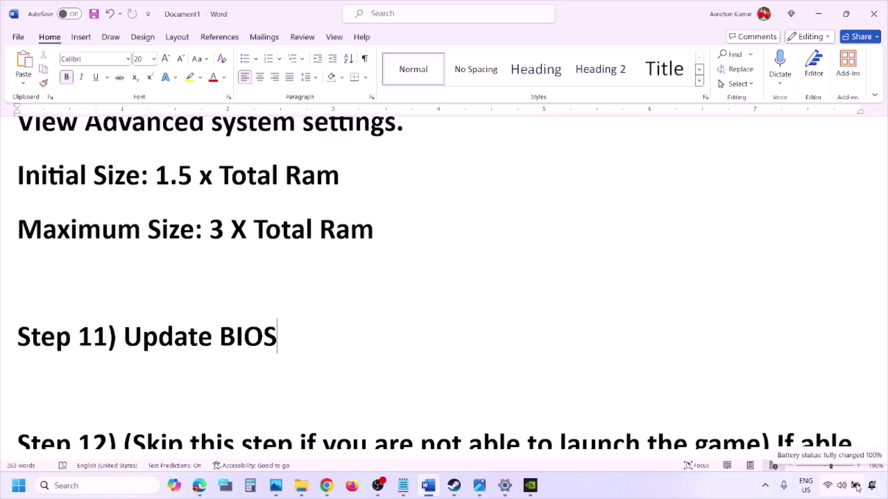
{"action": "left_click", "coordinate": [695, 486]}
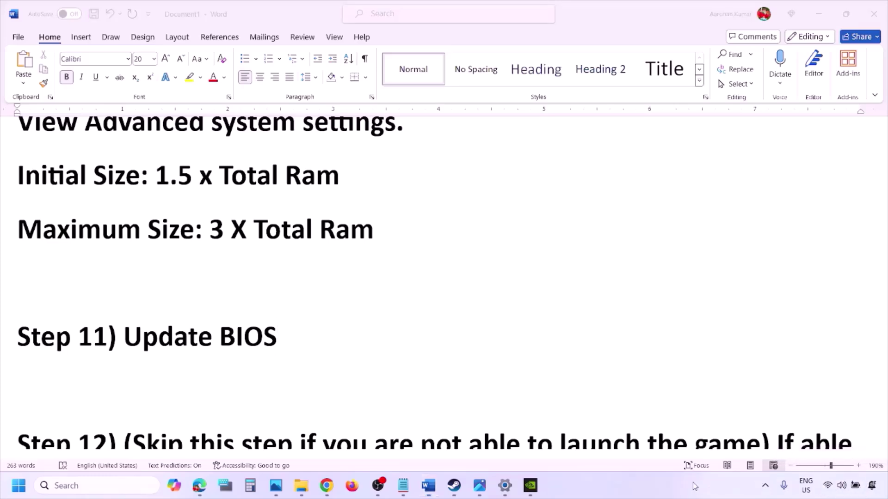
Read Step 12 in the Word document on switching to Windowed mode and lowering the video settings and graphics preset.
{"action": "scroll", "coordinate": [387, 358], "scroll_direction": "down", "scroll_amount": 3}
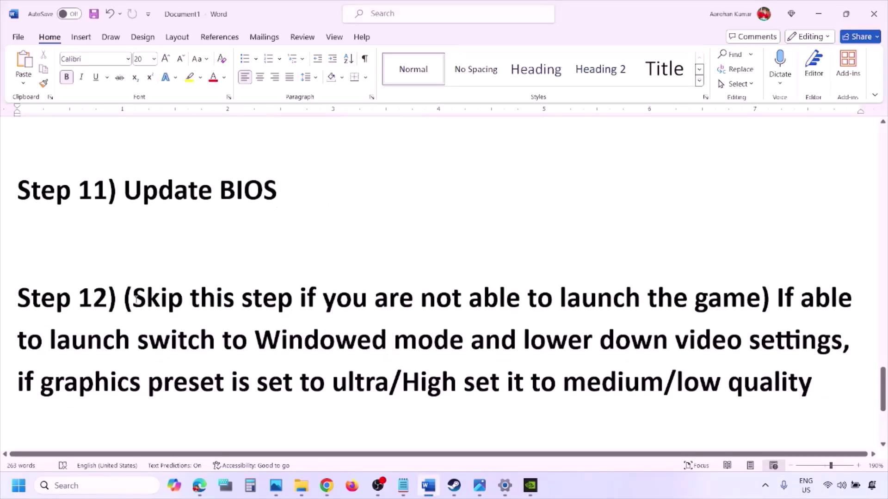
{"action": "left_click_drag", "start_coordinate": [133, 301], "coordinate": [843, 342]}
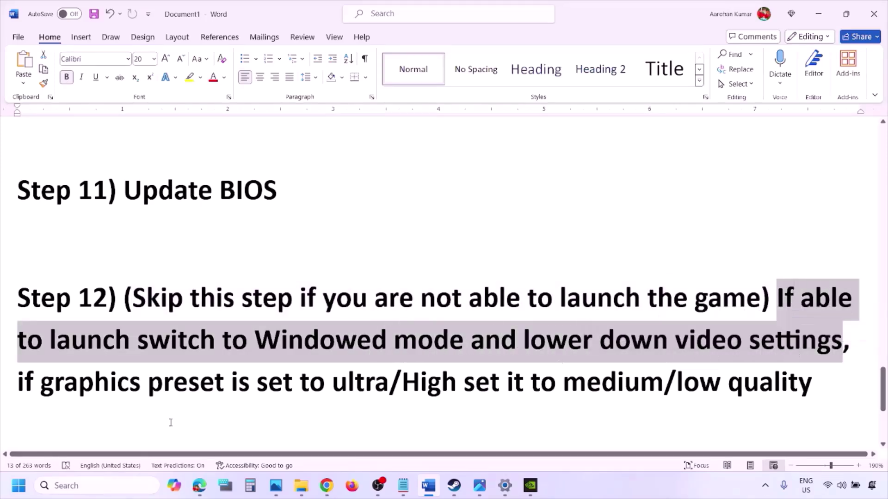
{"action": "left_click_drag", "start_coordinate": [49, 383], "coordinate": [490, 389]}
{"action": "left_click", "coordinate": [536, 392]}
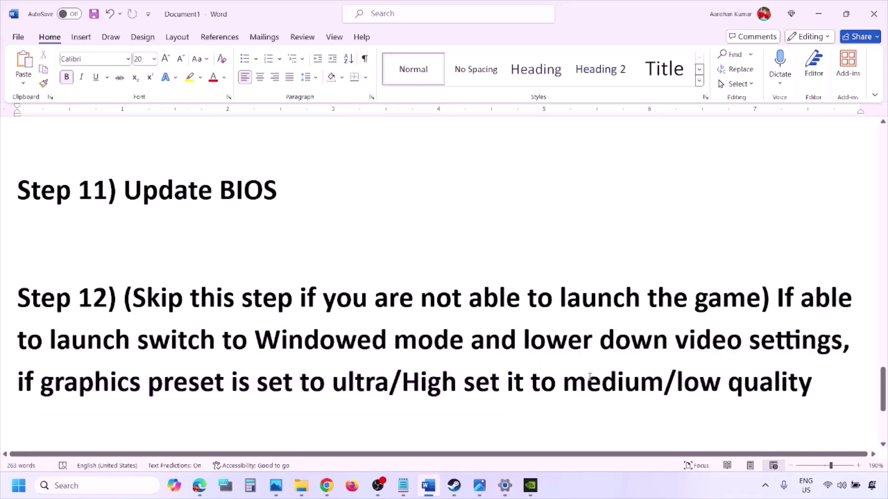
{"action": "left_click_drag", "start_coordinate": [591, 377], "coordinate": [751, 380]}
{"action": "left_click", "coordinate": [418, 342]}
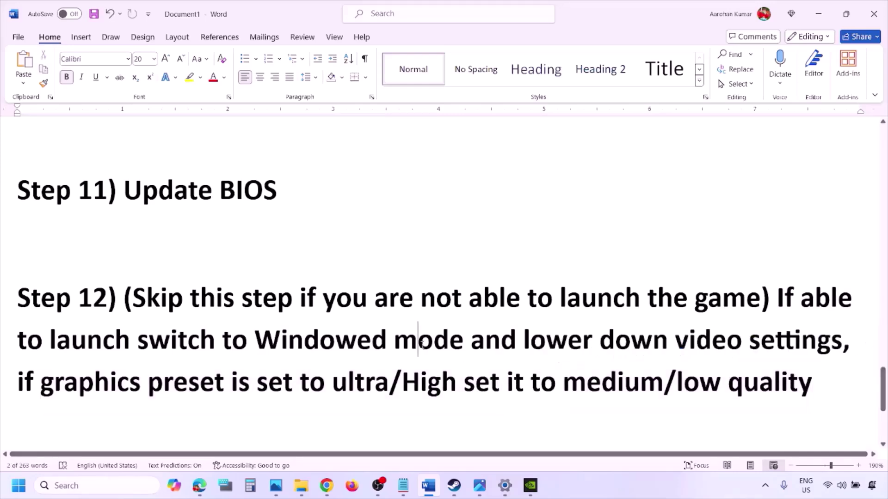